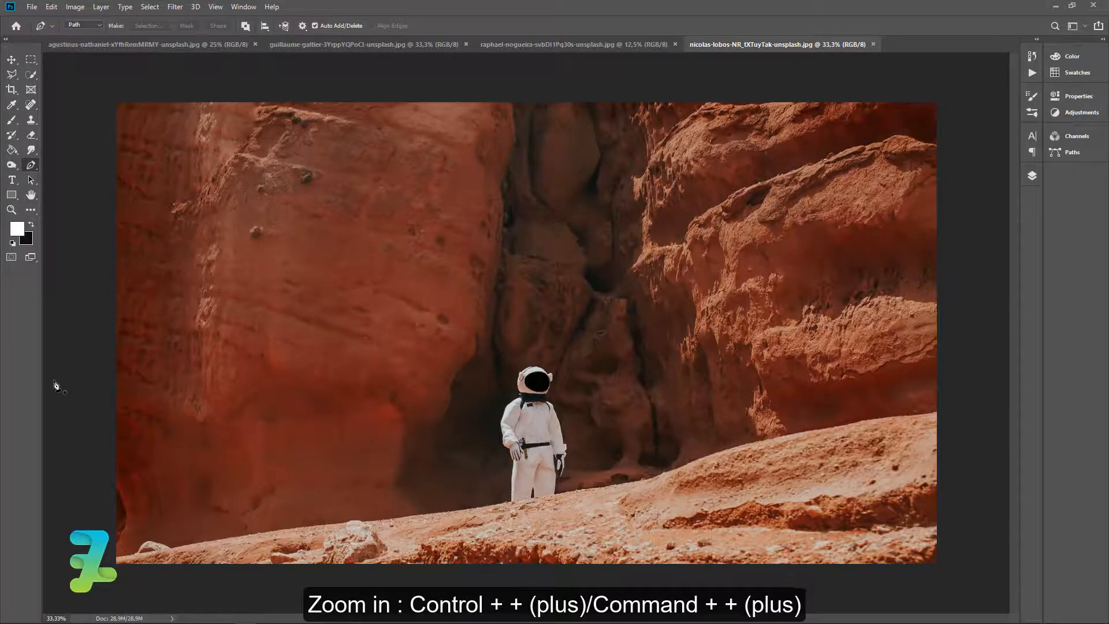
Step: Start a Pen path where the astronaut's left-side trouser leg meets the ground and trace its outer edge up to the hip
key("ctrl+plus")
key("ctrl+plus")
key("ctrl+plus")
scroll(143, 431, "down", 10)
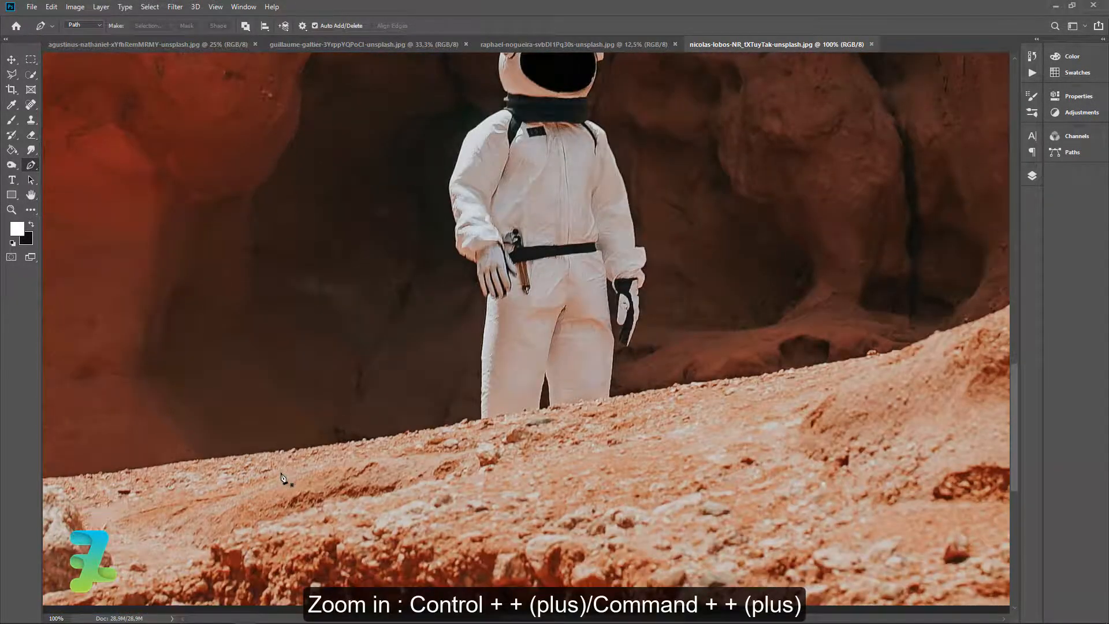
key("ctrl+plus")
key("ctrl+plus")
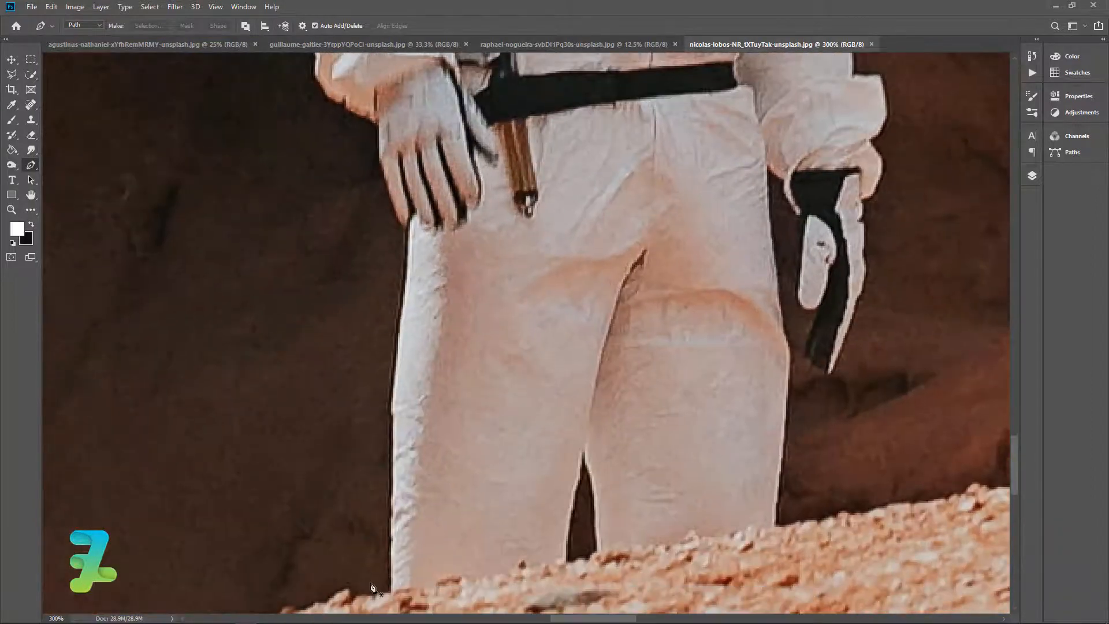
left_click(391, 590)
left_click(391, 456)
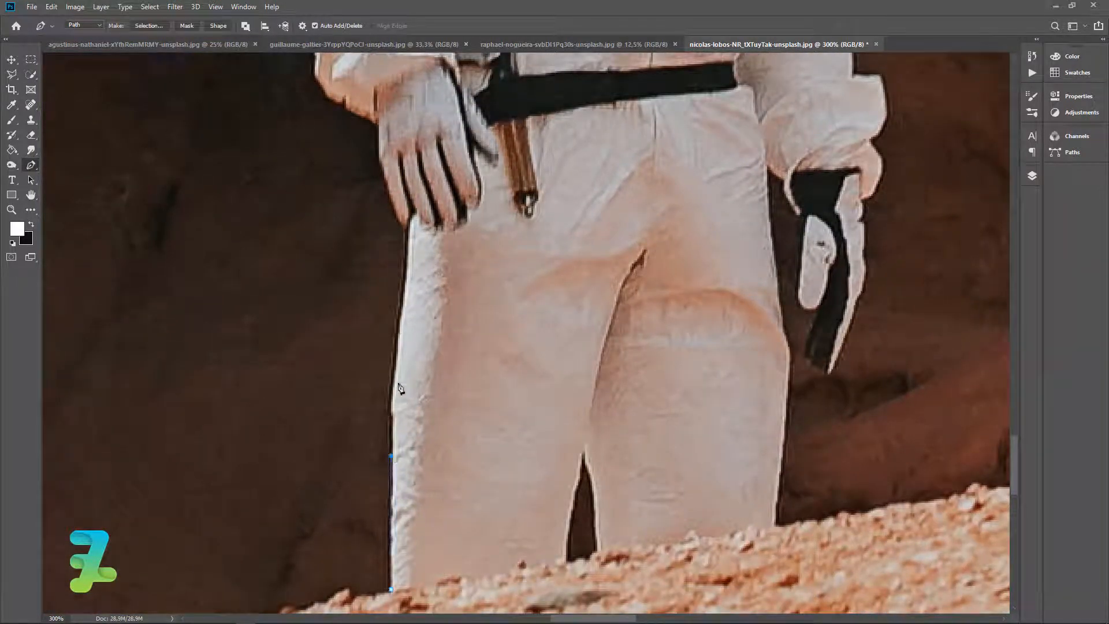
left_click(404, 287)
Step: Continue the path around the astronaut's left-side hand and sleeve and over the shoulder to the collar
scroll(341, 103, "up", 6)
left_click(317, 426)
left_click(312, 365)
left_click(294, 279)
scroll(297, 260, "up", 4)
left_click(306, 457)
left_click(320, 417)
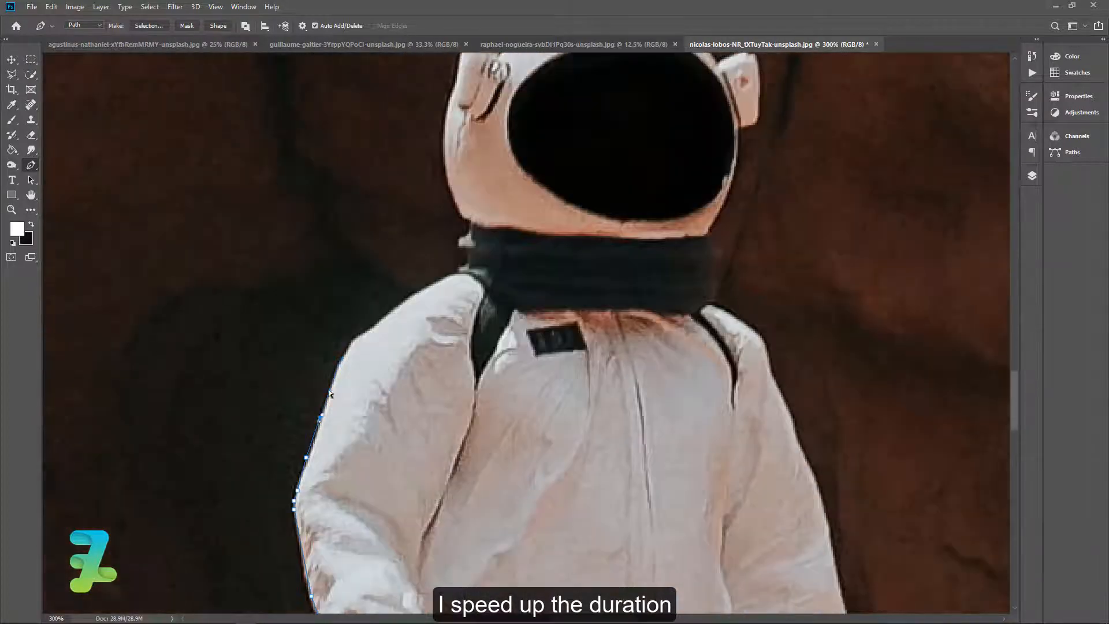
left_click(436, 282)
left_click(459, 272)
Step: Trace the outline of the helmet from the left side of the collar over the top to the opposite ear piece
scroll(472, 230, "up", 5)
left_click(448, 345)
left_click_drag(571, 235, 613, 234)
left_click(717, 302)
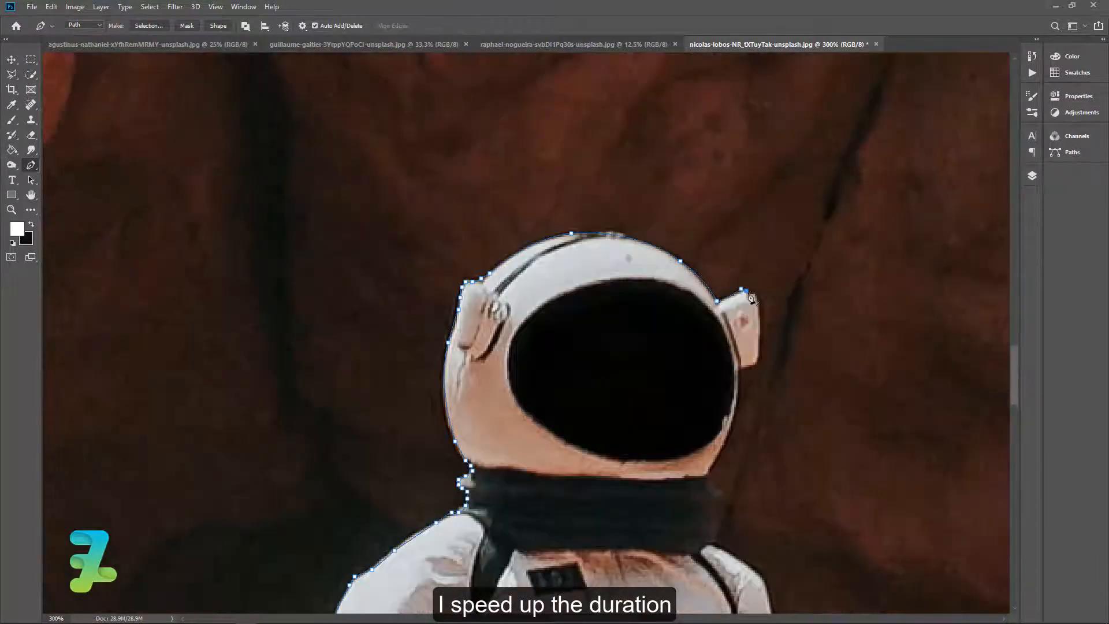
left_click(758, 318)
Step: Continue the path down the right side of the helmet, collar, shoulder and sleeve to the cuff
scroll(708, 462, "down", 1)
left_click(714, 499)
scroll(757, 508, "down", 7)
left_click(792, 379)
scroll(800, 405, "down", 3)
left_click(836, 405)
left_click(876, 516)
scroll(885, 554, "down", 7)
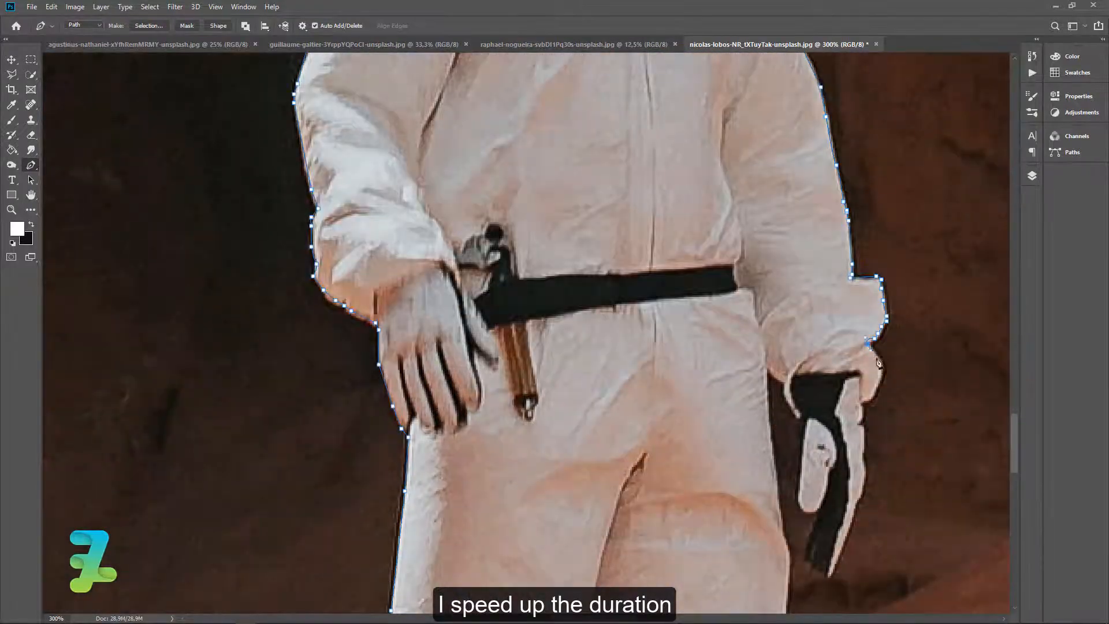
Step: Trace around the black-and-white glove on the right side and back up to the hip
left_click_drag(861, 462, 854, 471)
left_click(830, 540)
left_click(810, 523)
left_click(802, 474)
left_click(801, 382)
left_click(771, 337)
scroll(686, 347, "down", 3)
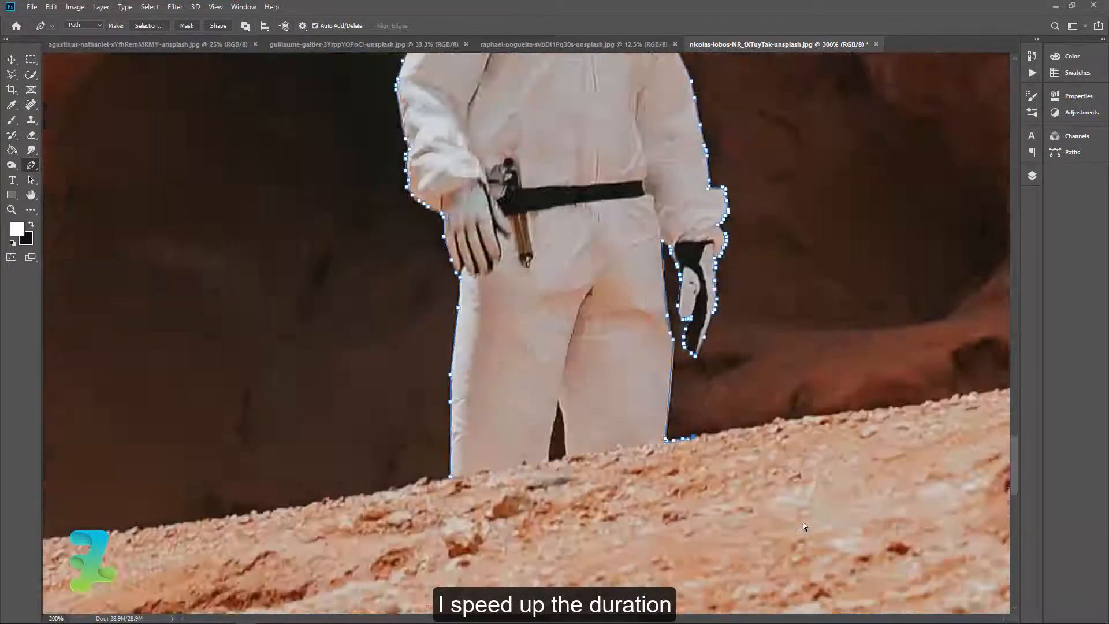
Step: Extend the path down the right-side leg, along the ridge to the image's right edge, and around outside the canvas above the cliffs
left_click_drag(530, 306, 685, 266)
left_click_drag(693, 618, 838, 612)
left_click(616, 245)
left_click(849, 207)
scroll(855, 213, "down", 3)
left_click(878, 140)
left_click(699, 117)
left_click(170, 135)
left_click(181, 487)
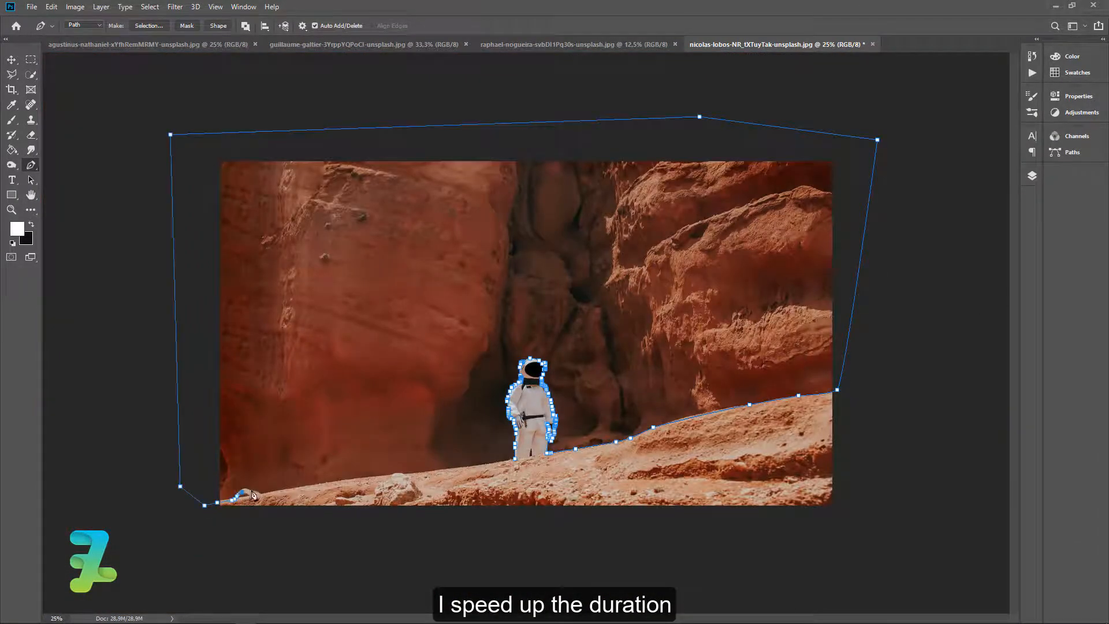
Step: Trace the ridge from the image's left edge to the astronaut's foot and close the path at its starting anchor
scroll(488, 457, "up", 2)
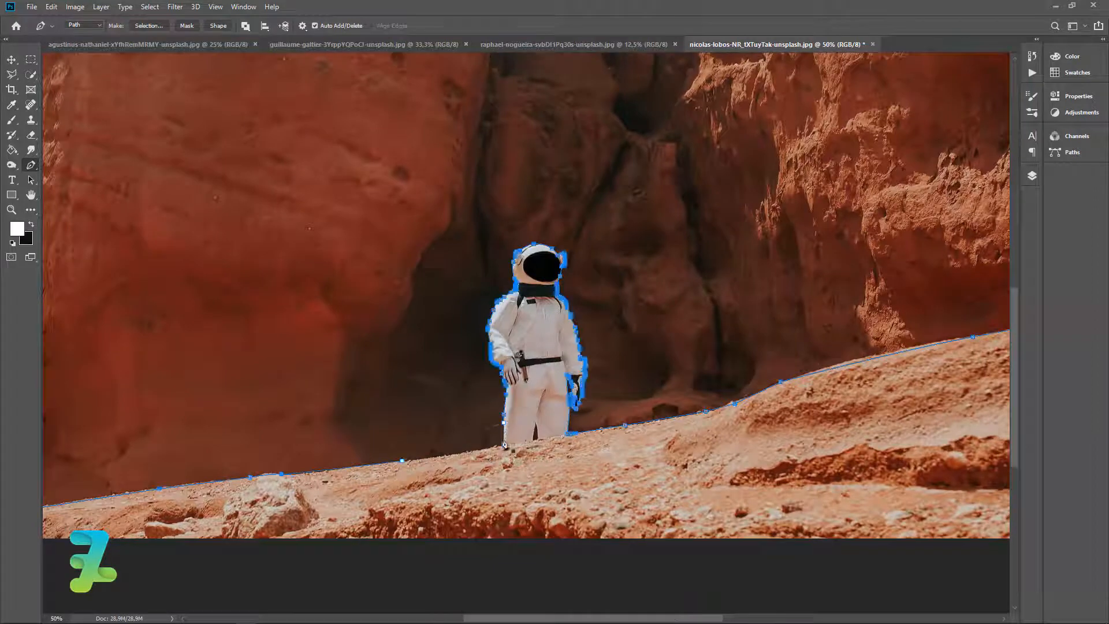
left_click(504, 443)
left_click(504, 444)
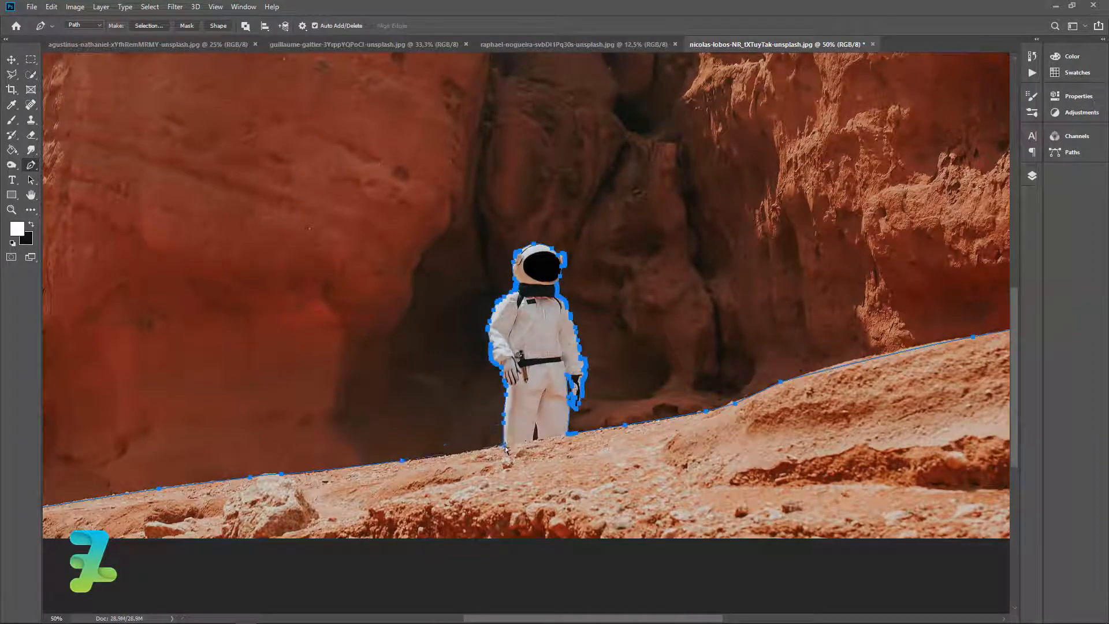
Step: Convert the closed path into a new anti-aliased selection with a feather radius of 0 pixels
right_click(478, 377)
left_click(506, 164)
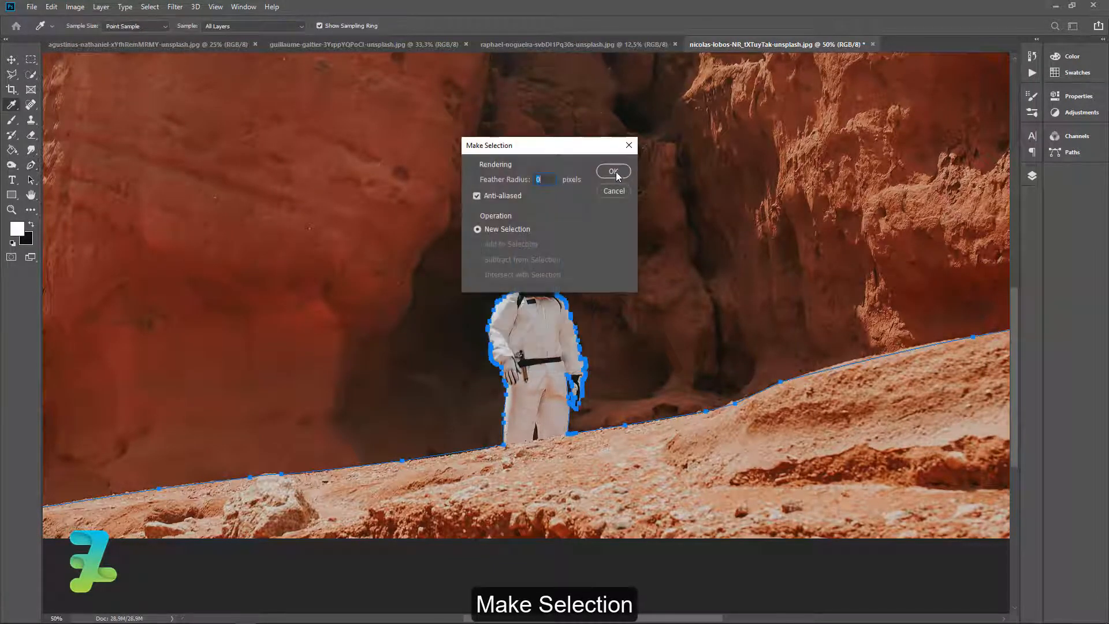
left_click(614, 173)
Step: Add a layer mask from the selection and invert it to keep only the astronaut and the rocky ground
left_click(1031, 176)
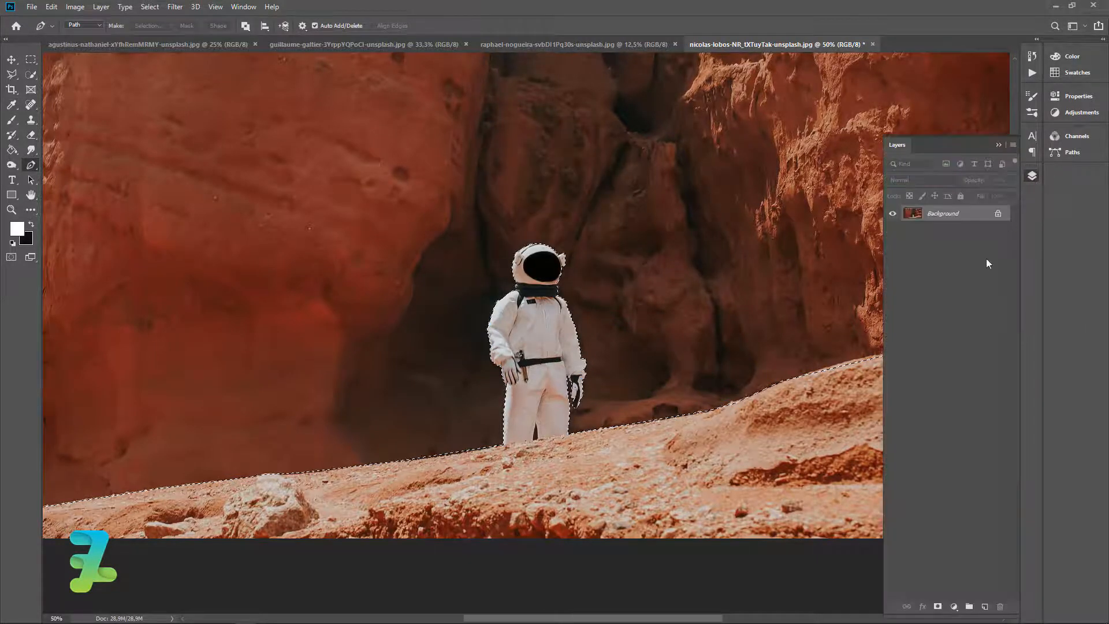
left_click(938, 607, "alt")
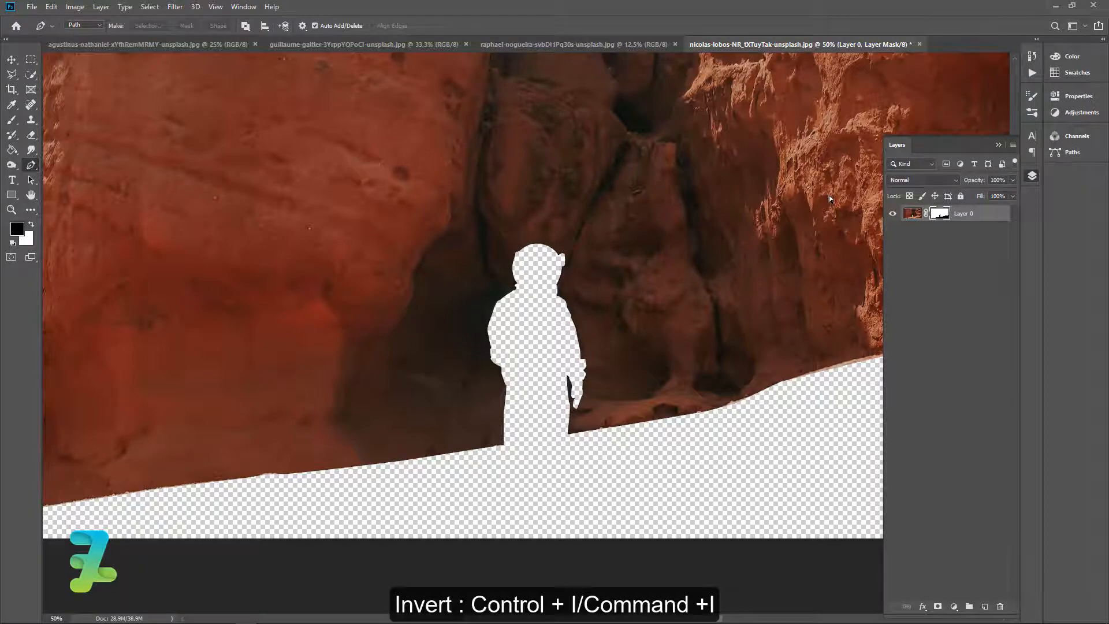
key("ctrl+i")
key("ctrl+minus")
key("ctrl+minus")
key("ctrl+minus")
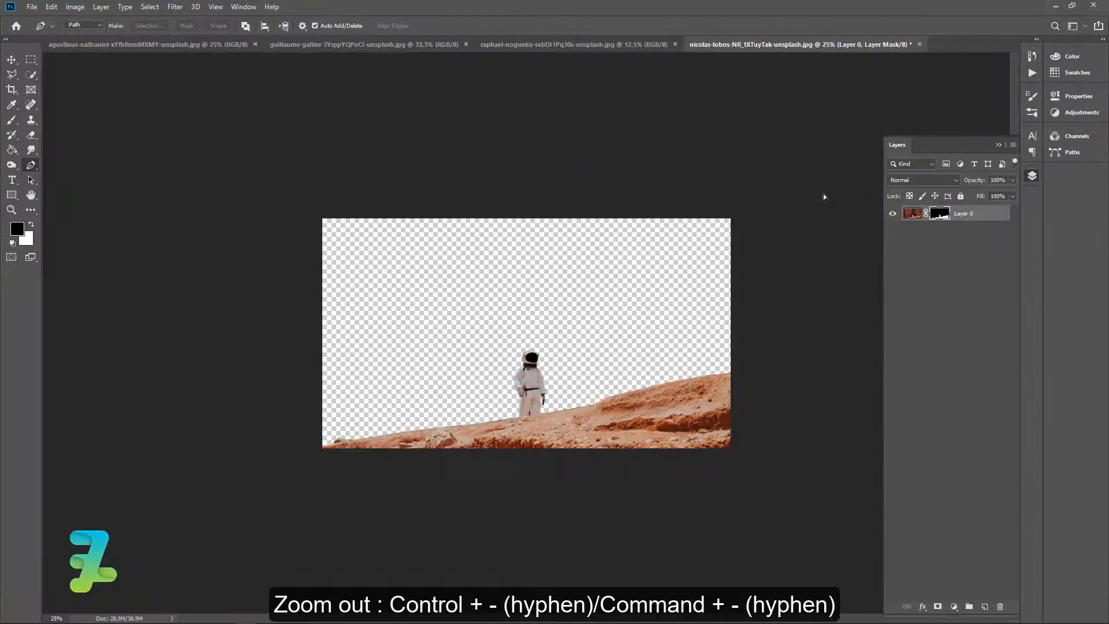
Step: Start a Pen path beside the light rock along the dark fringe on the left ridge, undoing the long segment to the astronaut's foot
key("ctrl+plus")
key("ctrl+plus")
key("ctrl+plus")
scroll(725, 520, "down", 5)
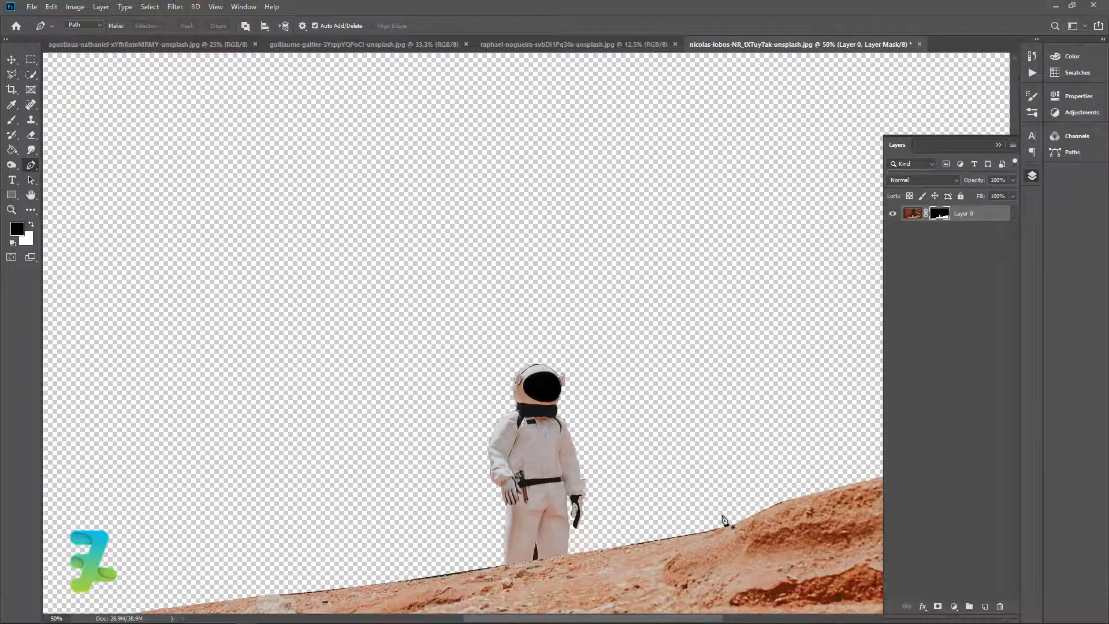
scroll(564, 495, "down", 3)
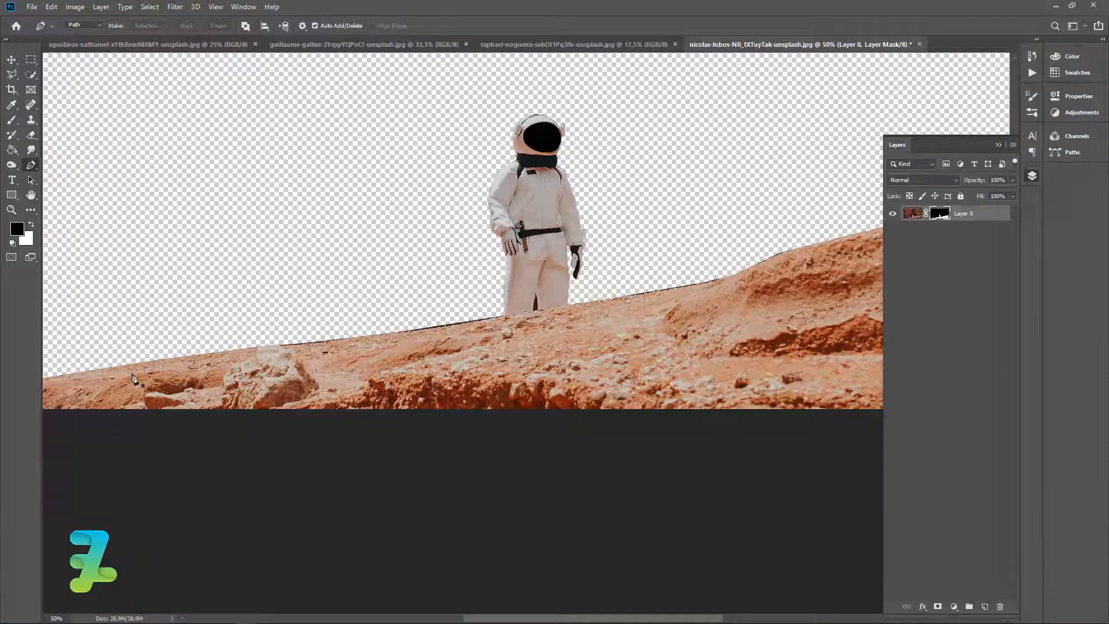
key("ctrl+plus")
key("ctrl+plus")
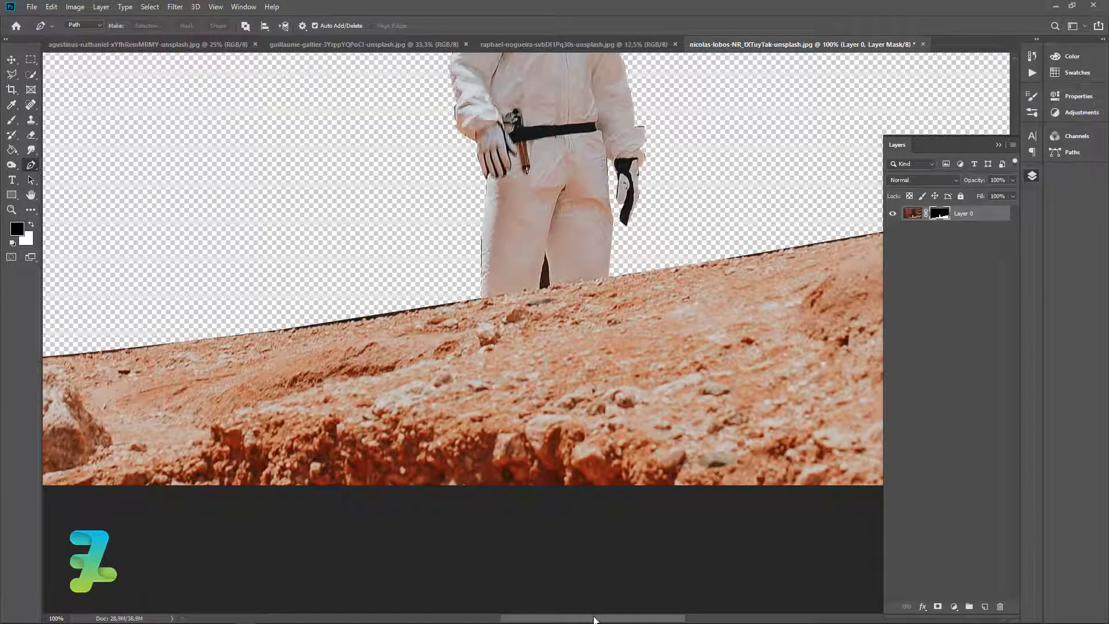
left_click_drag(594, 619, 570, 618)
left_click(156, 355)
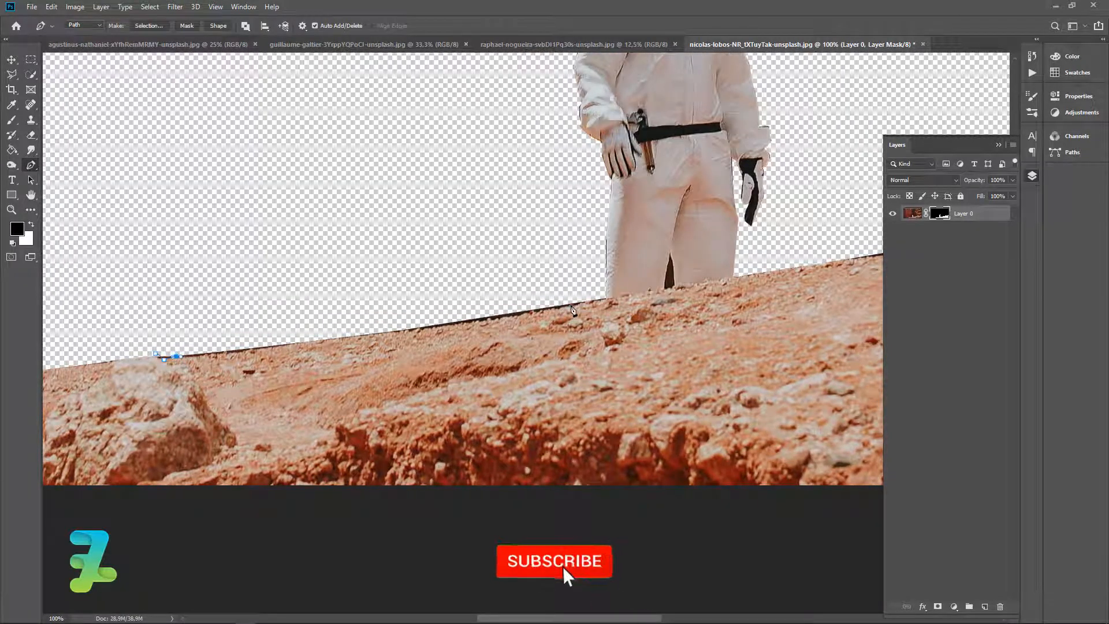
left_click(571, 302)
left_click_drag(193, 353, 199, 352)
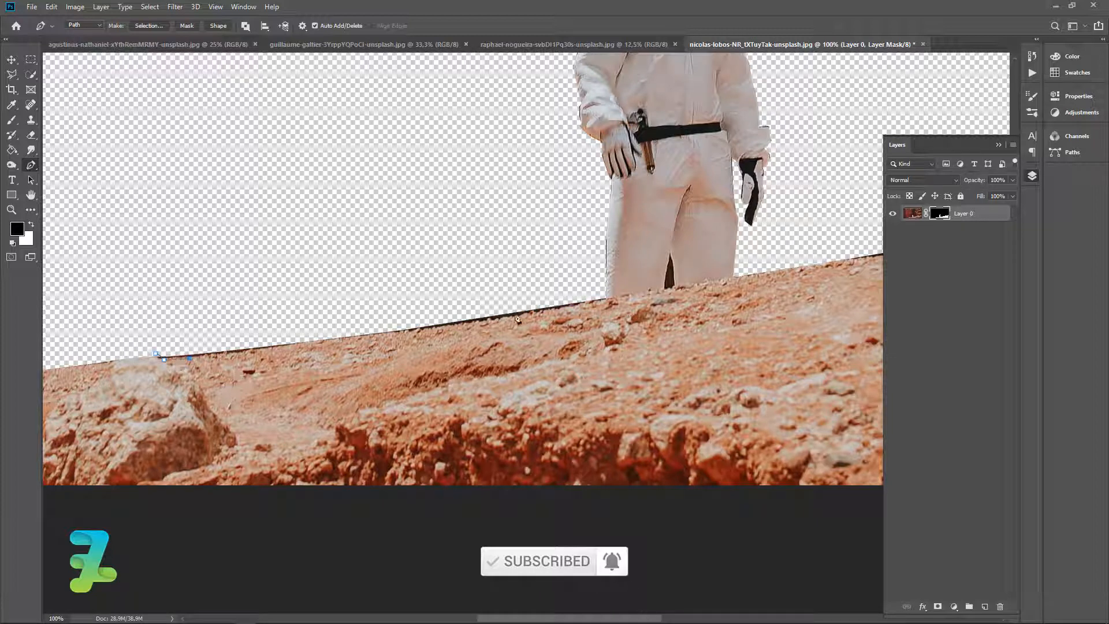
left_click(605, 301)
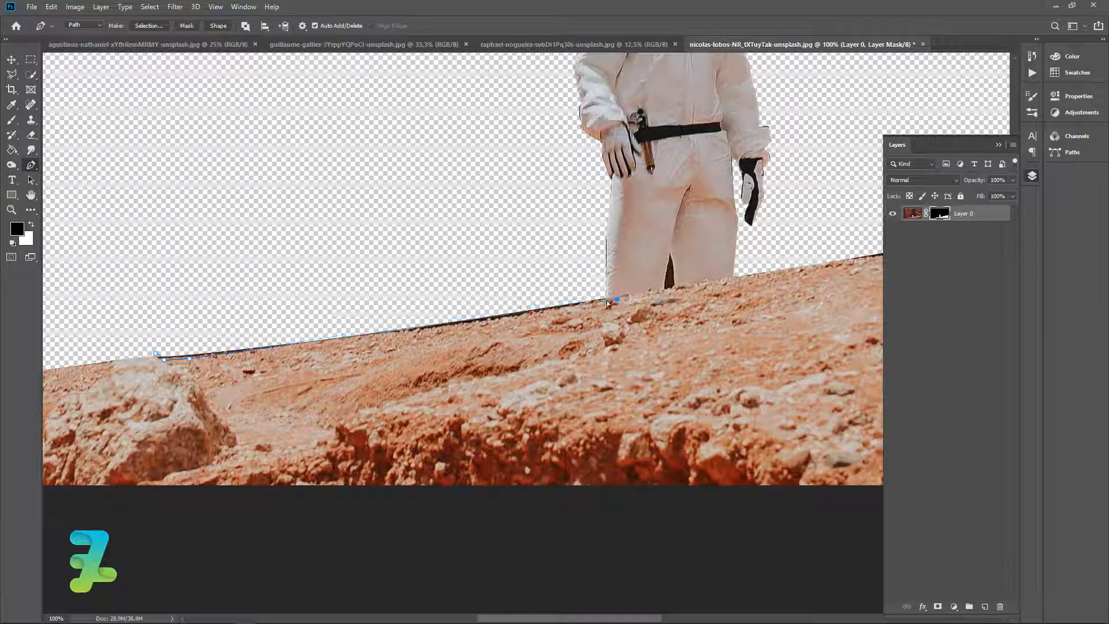
key("ctrl+z")
Step: Extend the path along the underside of the dark fringe towards the astronaut and close it through the empty area above the ridge
left_click(457, 327)
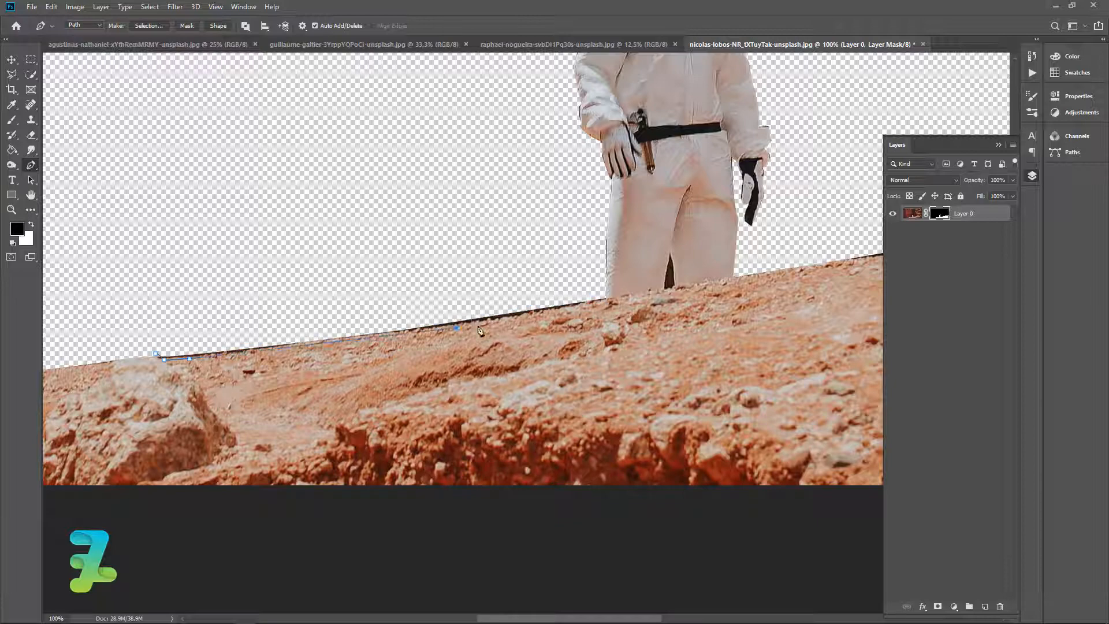
left_click(526, 313)
left_click(556, 307)
right_click(557, 306)
right_click(586, 302)
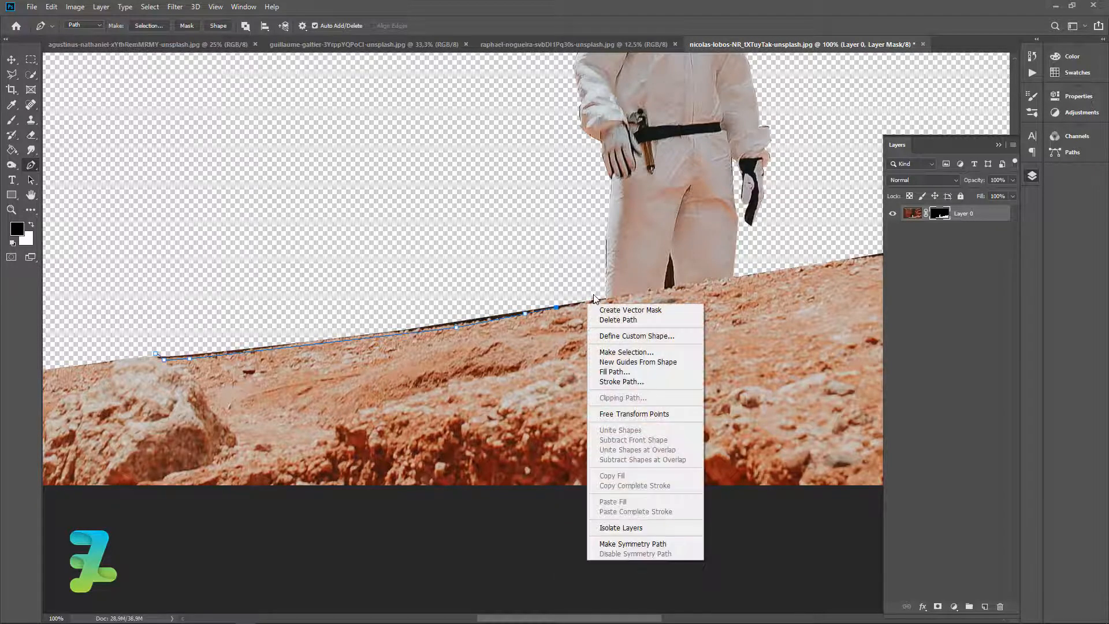
left_click(556, 254)
left_click(557, 255)
left_click(314, 280)
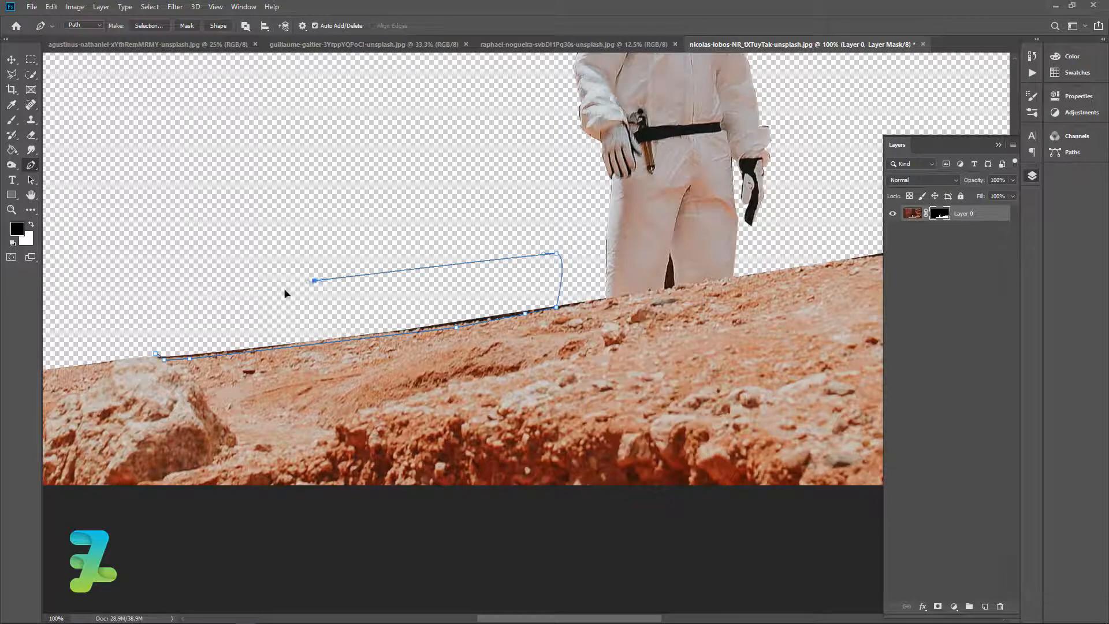
left_click(156, 354)
Step: Convert the path around the left ridge's dark fringe into a selection with a feather radius of 0 pixels
right_click(186, 327)
left_click(265, 377)
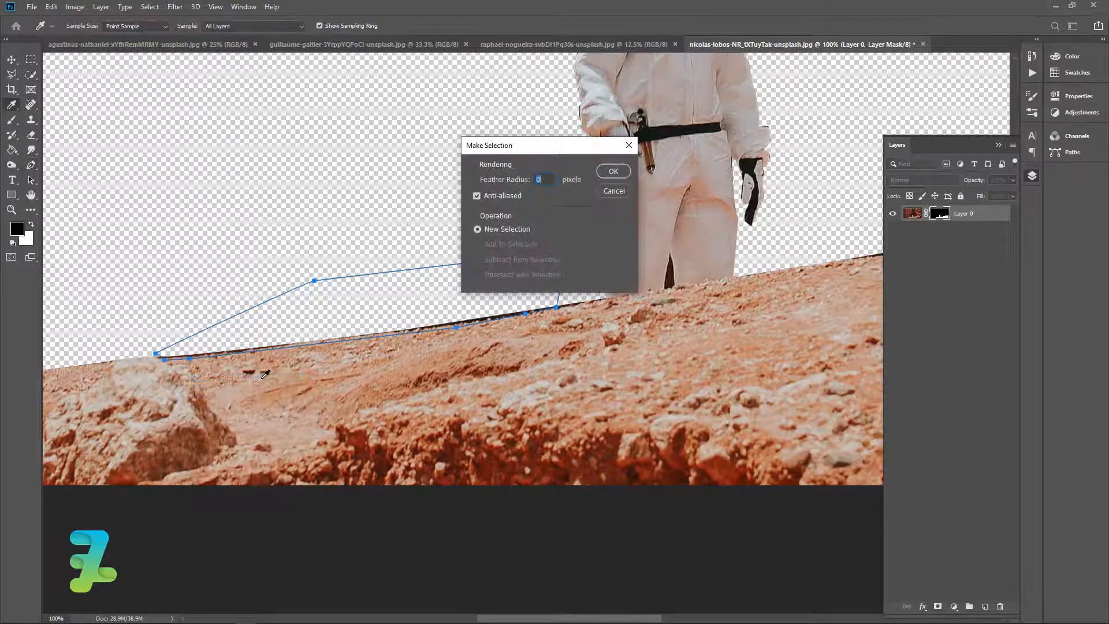
key("Return")
Step: Swap the foreground and background colours so black is the background, clear the selected fringe on the layer mask, and deselect
key("Delete")
key("ctrl+z")
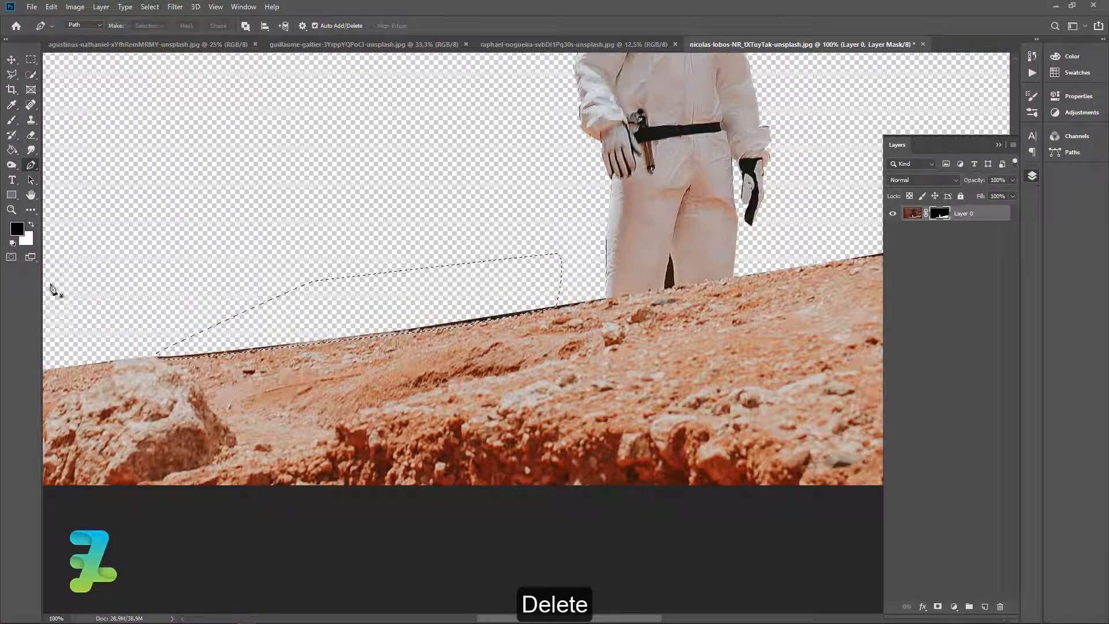
key("x")
key("Delete")
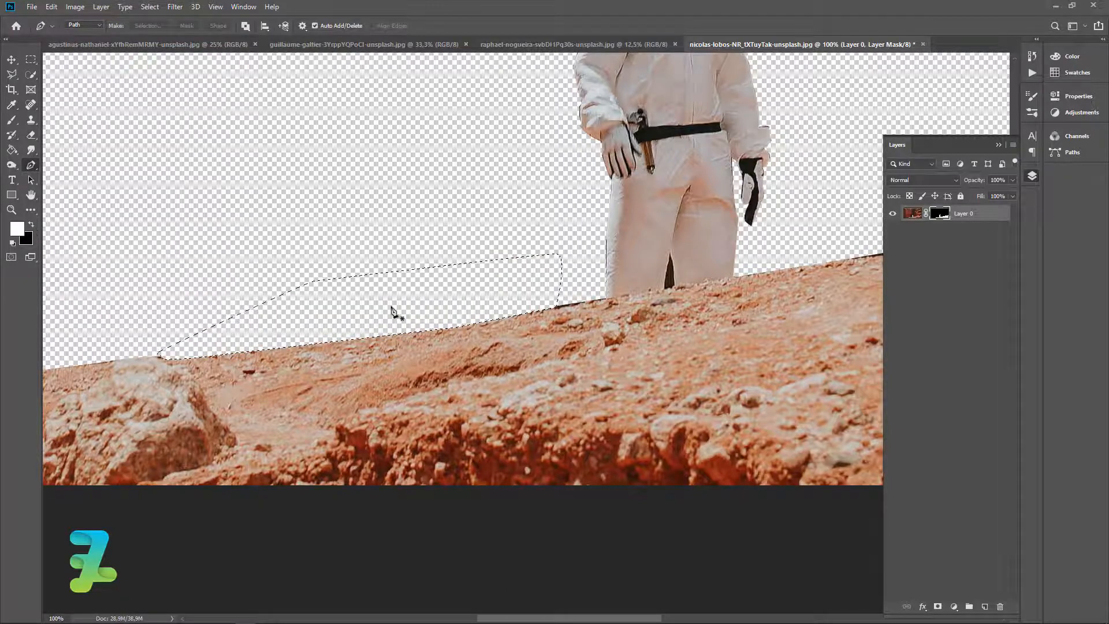
key("ctrl+d")
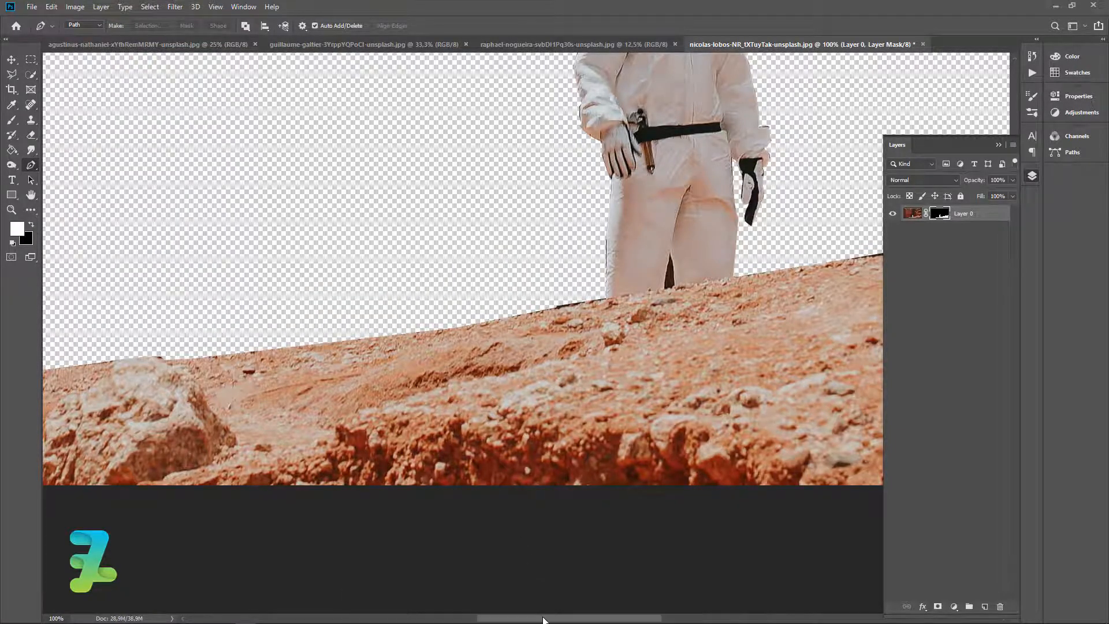
Step: Draw a closed Pen path around the dark fringe on the ridge to the right of the astronaut
left_click_drag(545, 618, 676, 603)
scroll(474, 442, "up", 2)
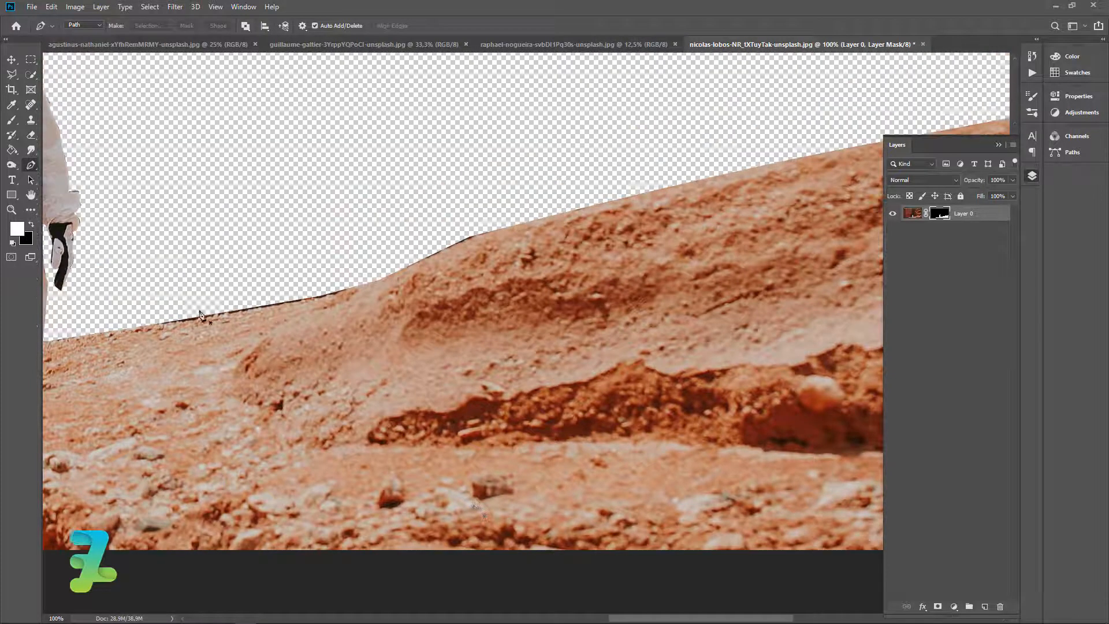
left_click(153, 325)
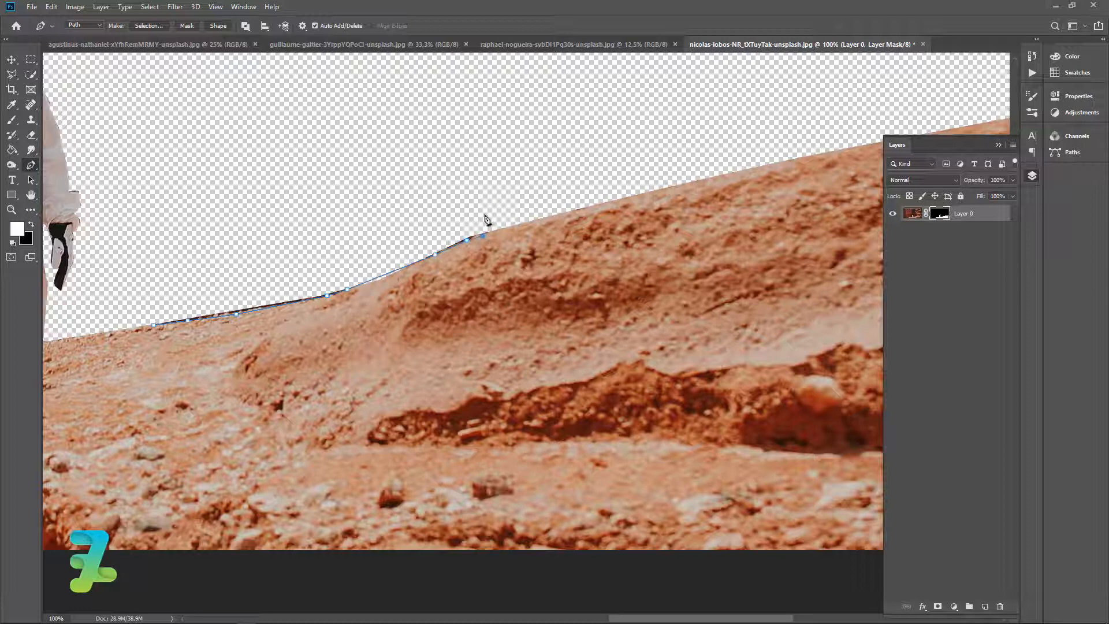
left_click(154, 326)
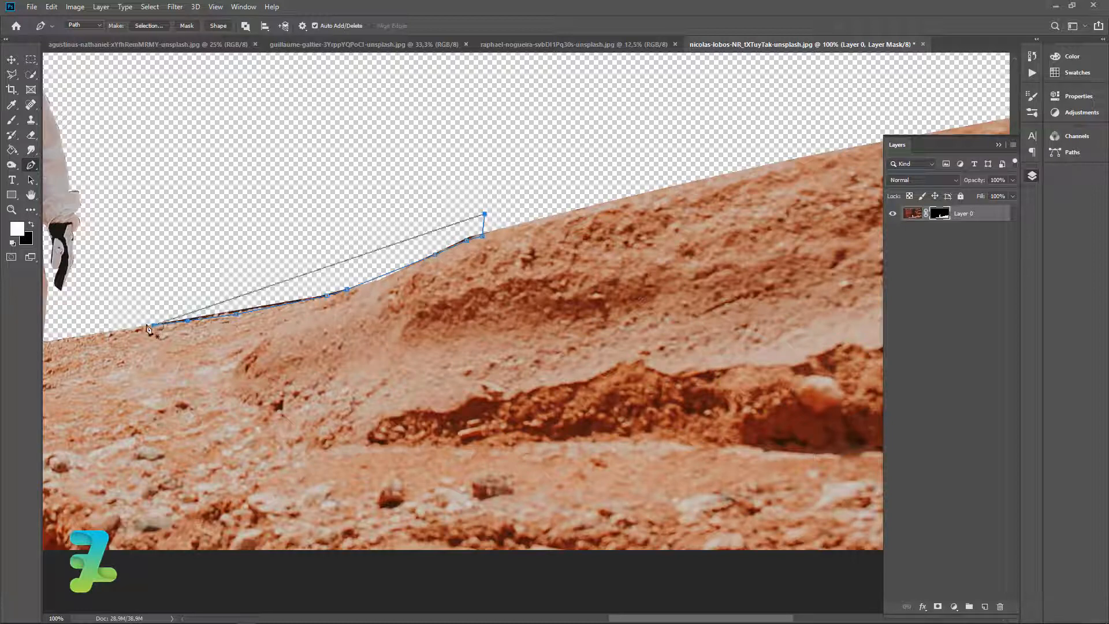
Step: Turn the right ridge's path into a selection, clear the fringe on the layer mask, and deselect
right_click(329, 292)
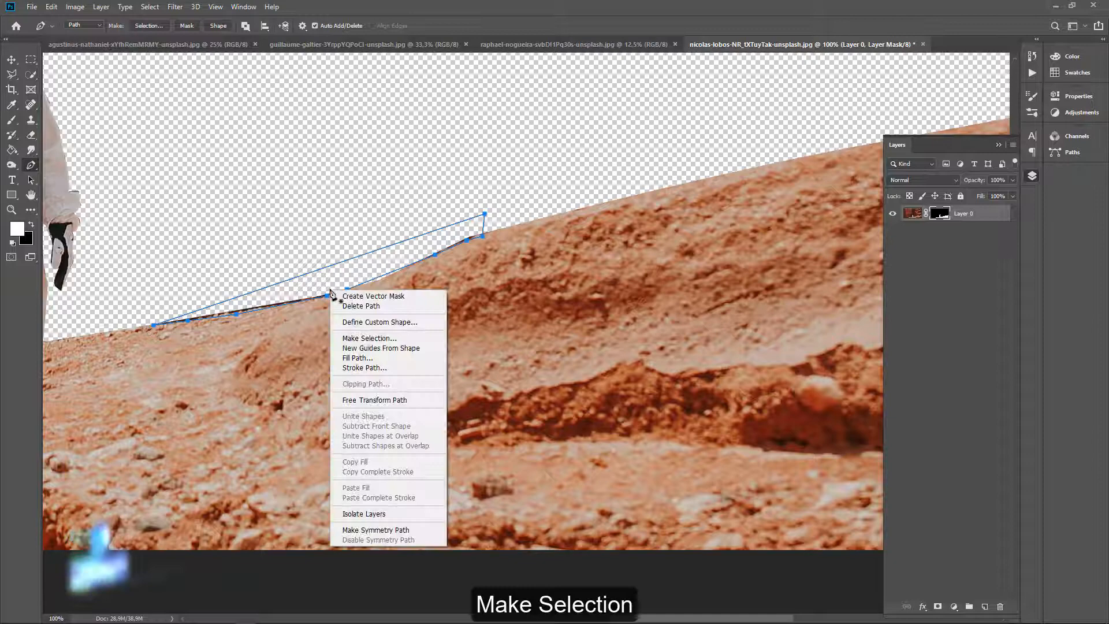
left_click(344, 338)
key("Return")
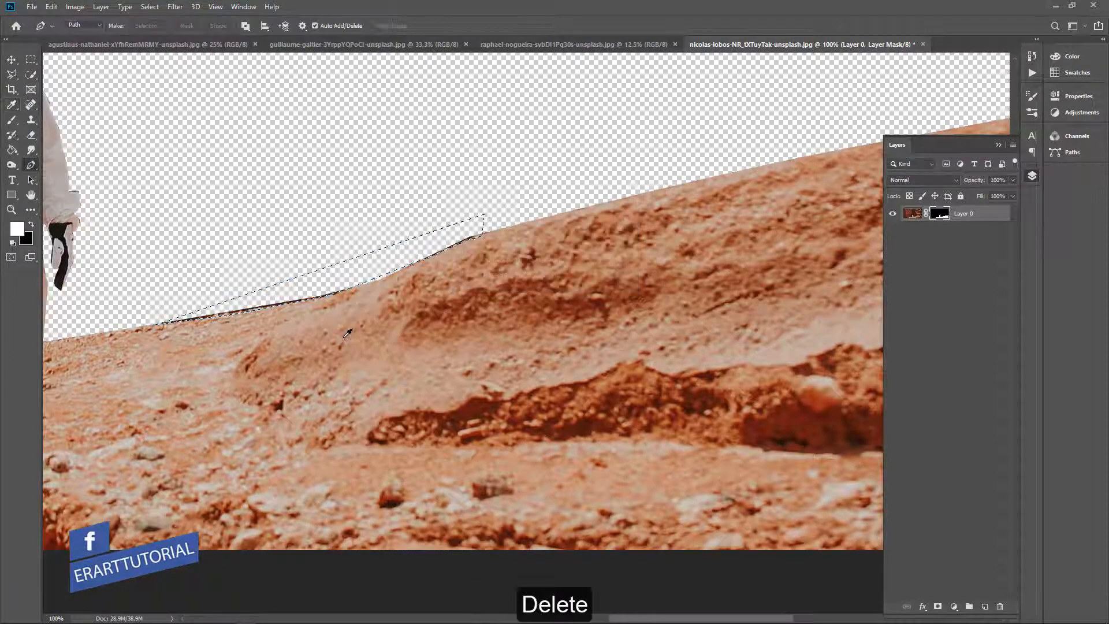
key("Delete")
key("ctrl+d")
key("ctrl+minus")
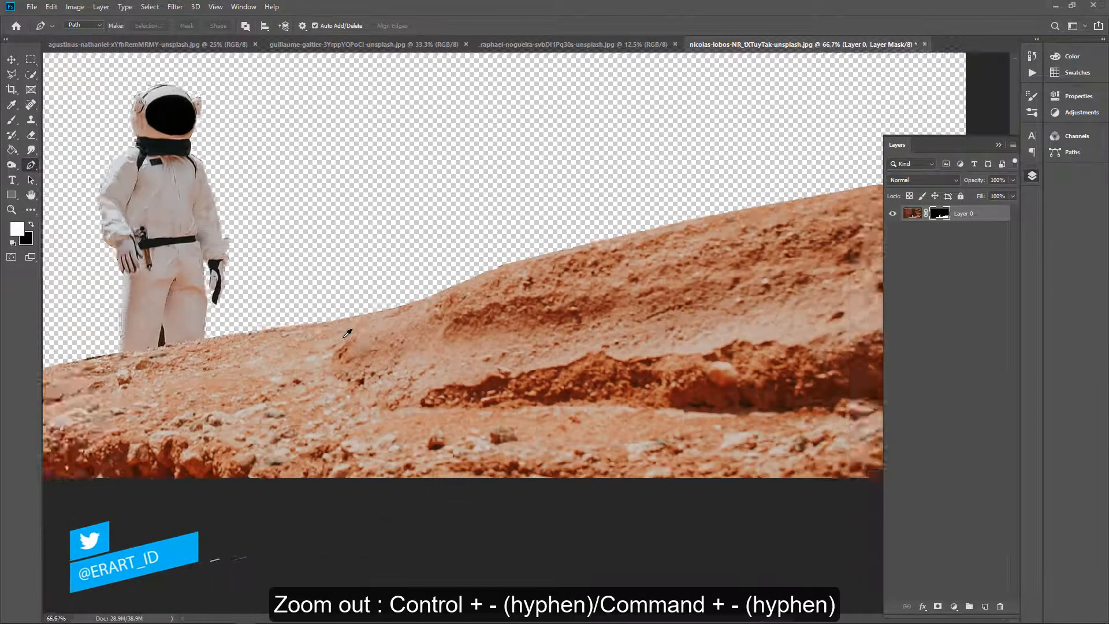
key("ctrl+minus")
key("ctrl+minus")
key("ctrl+minus")
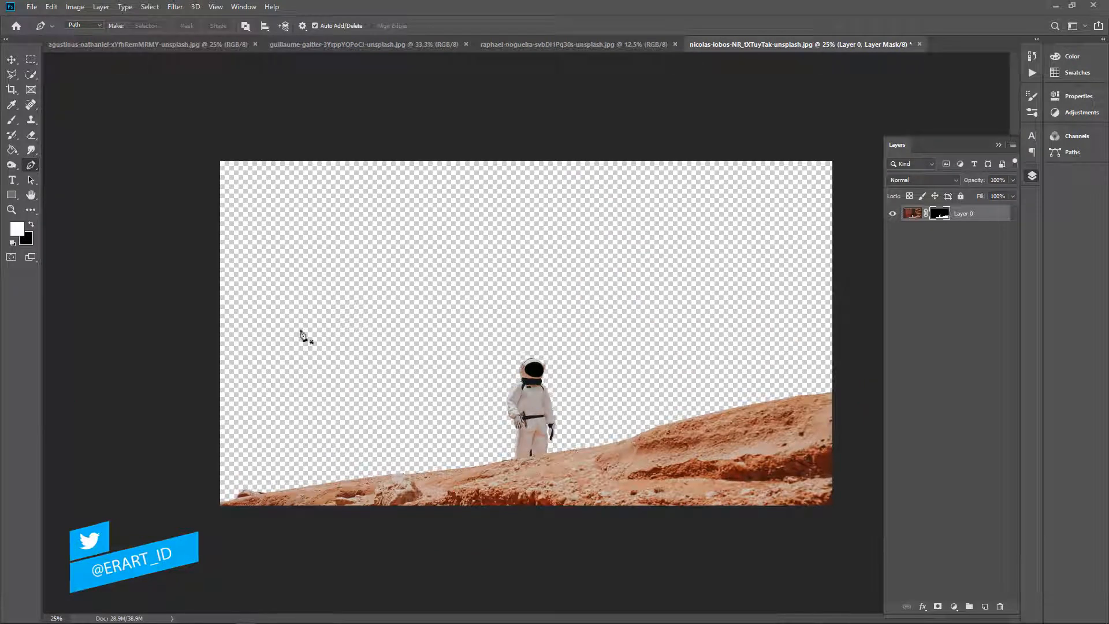
Step: Create a new RGB document 720 by 1080 pixels at 300 pixels/inch with a white background
left_click(32, 7)
left_click(34, 19)
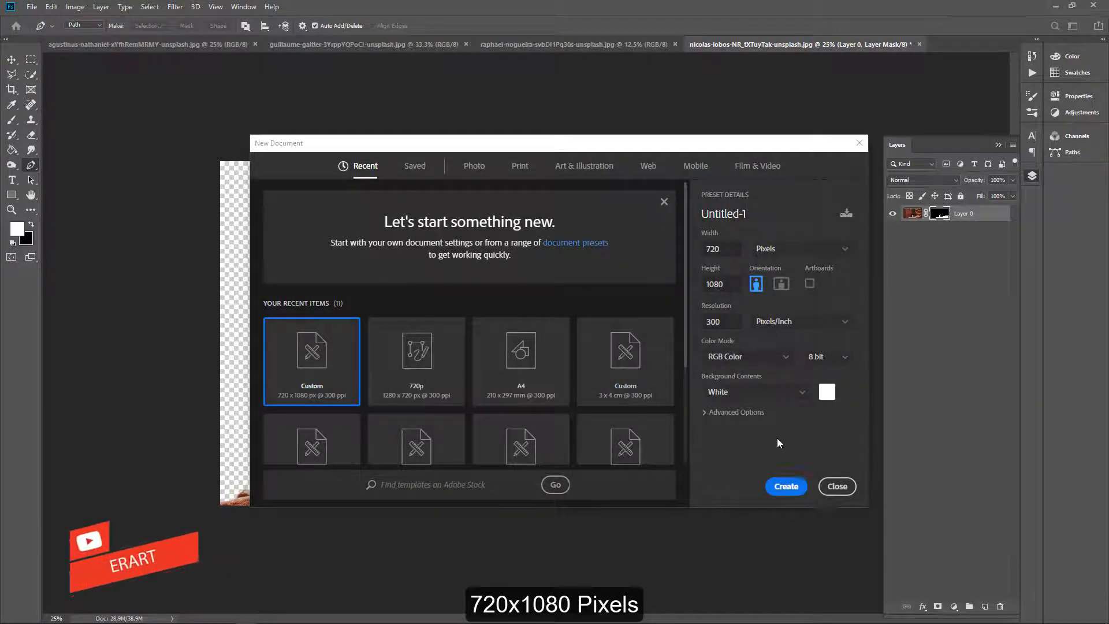
left_click(717, 284)
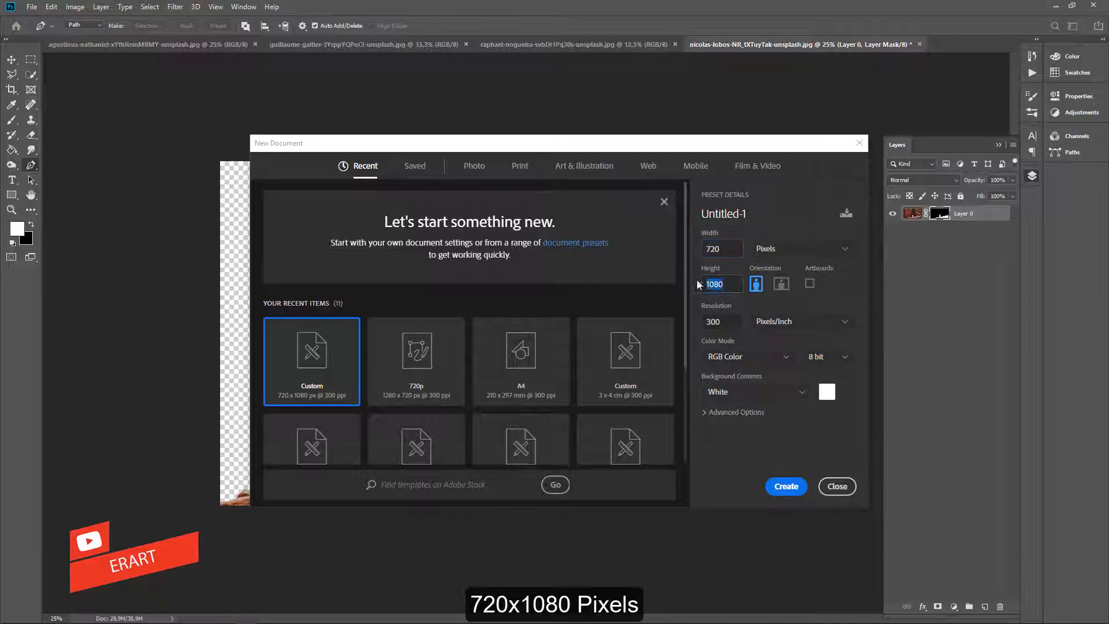
left_click(780, 484)
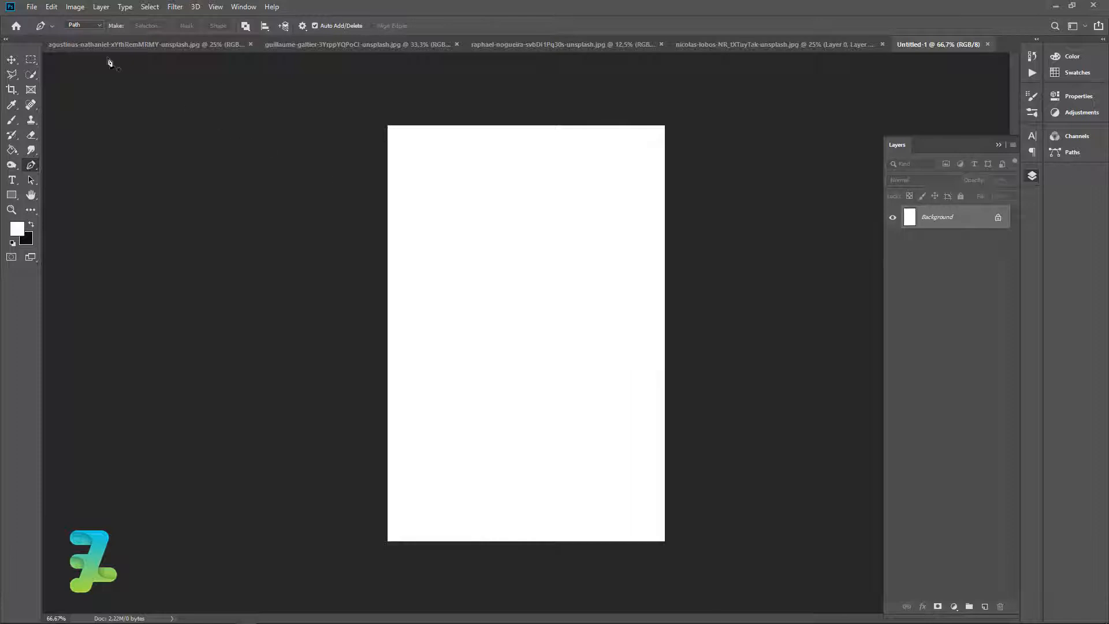
Step: Find the starry night sky photo among the open documents and float it in its own window
left_click(191, 43)
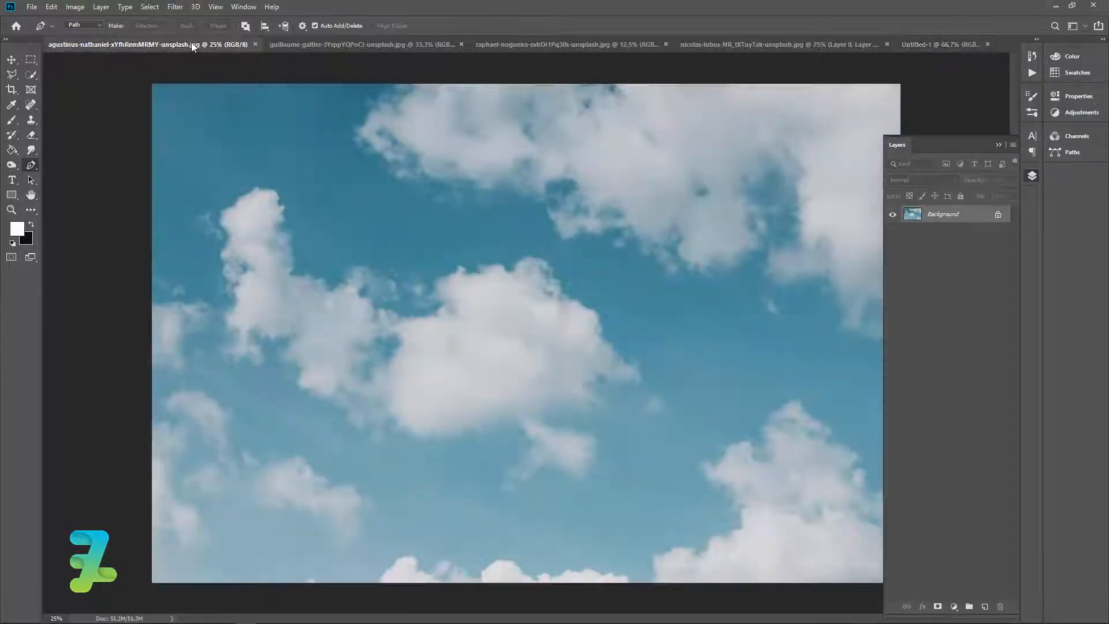
left_click(327, 40)
left_click(493, 44)
right_click(501, 43)
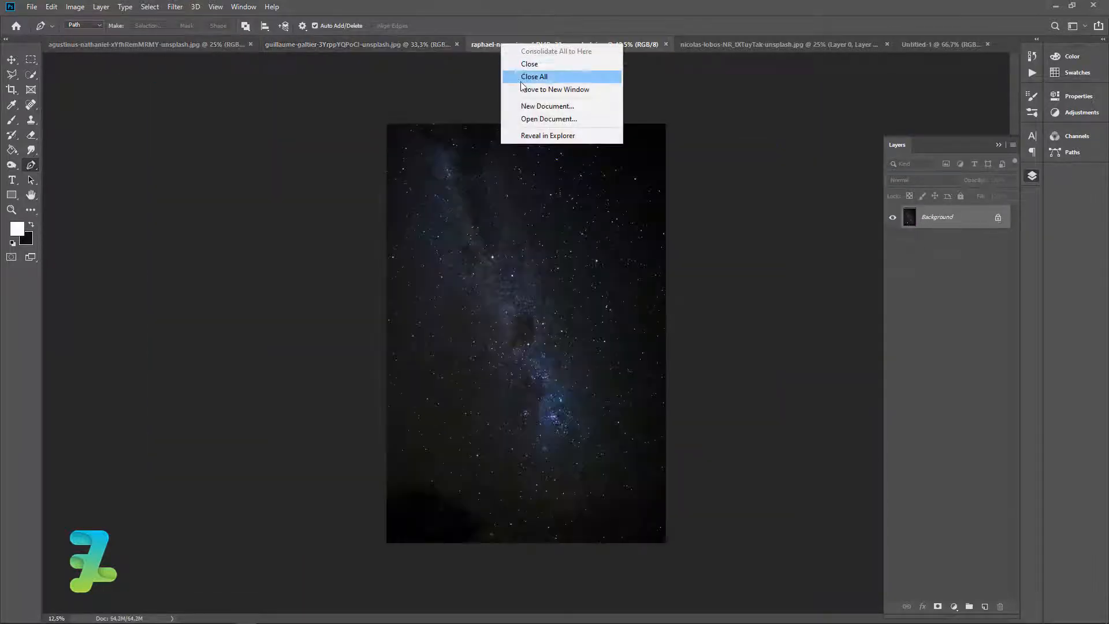
left_click(532, 94)
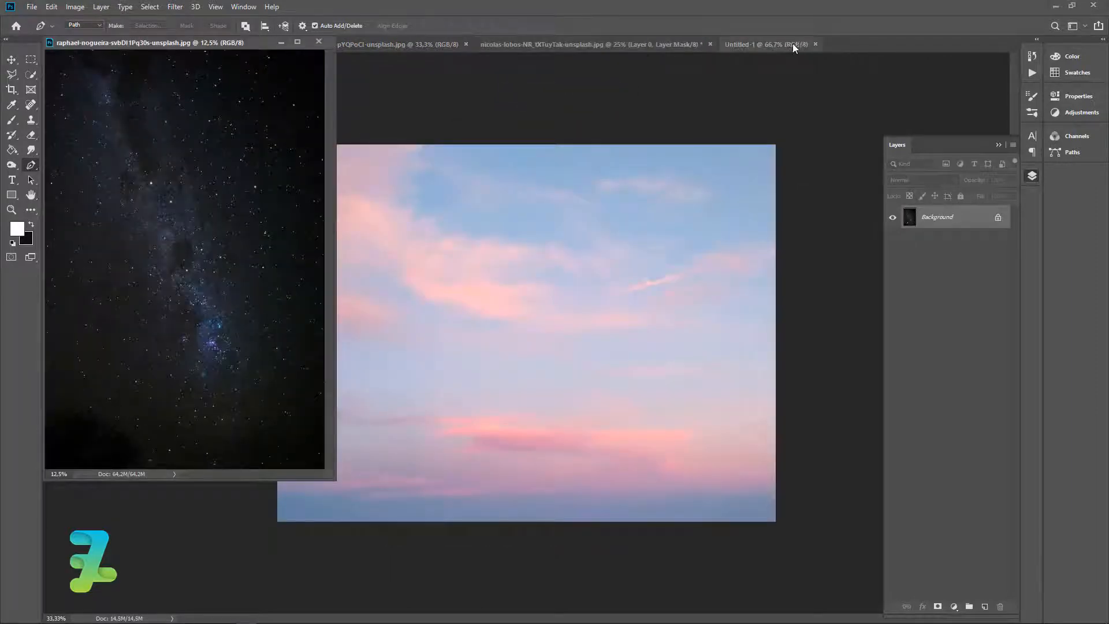
Step: Copy the starry sky image into the blank Untitled-1 document and close the source photo
left_click(793, 44)
left_click(10, 60)
left_click(133, 102)
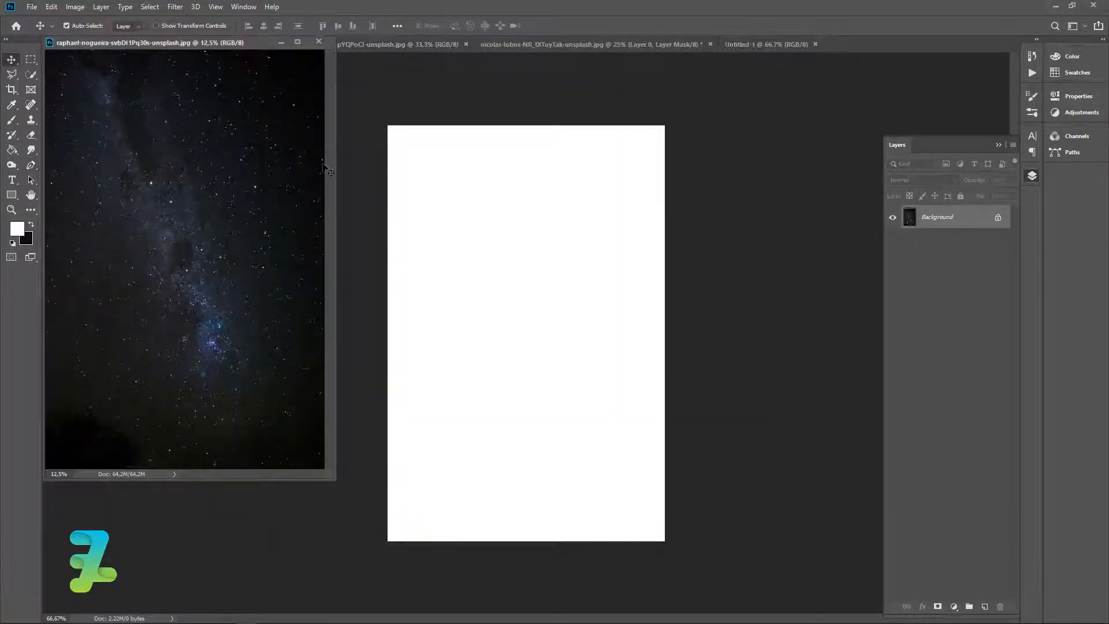
left_click_drag(264, 134, 521, 219)
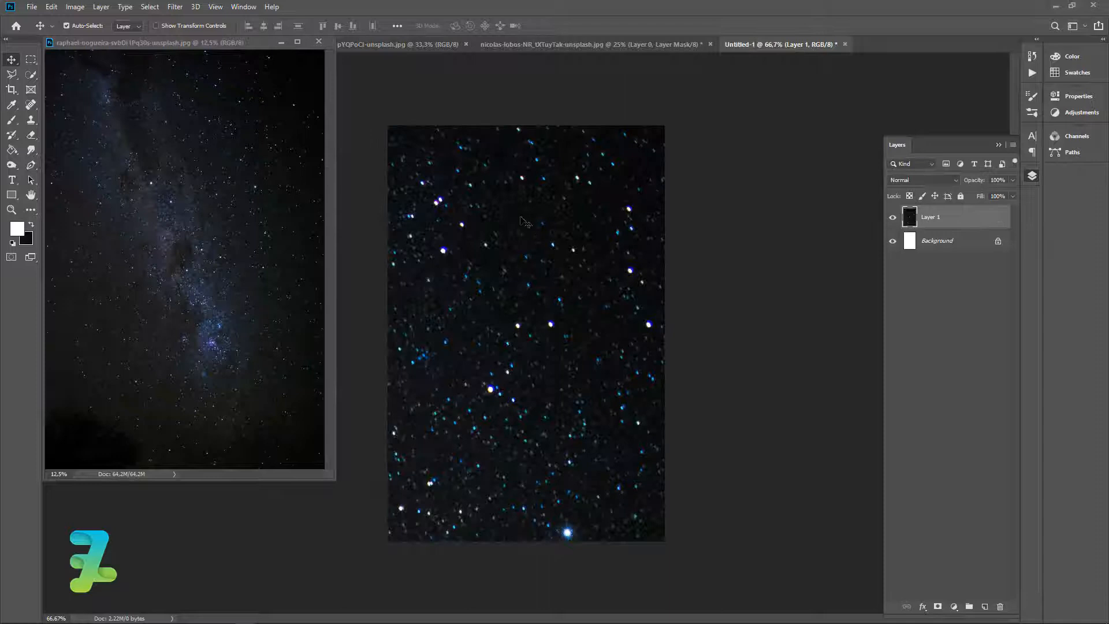
left_click(321, 43)
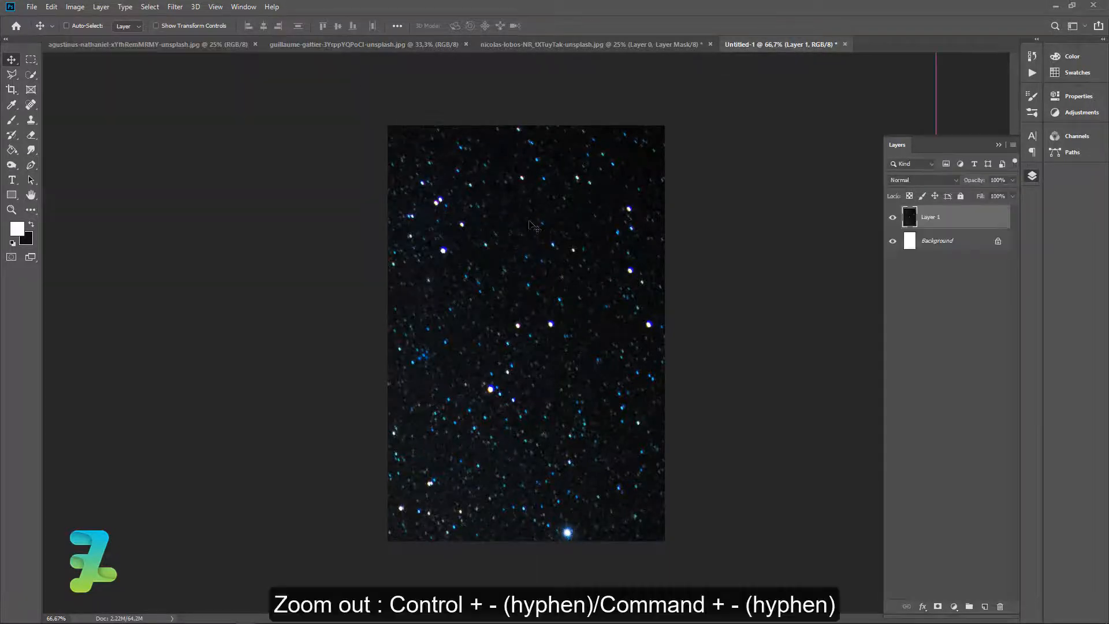
Step: Free Transform the starry sky layer to about 19.8% and position it so it fills the whole canvas
key("ctrl+minus")
key("ctrl+minus")
key("ctrl+t")
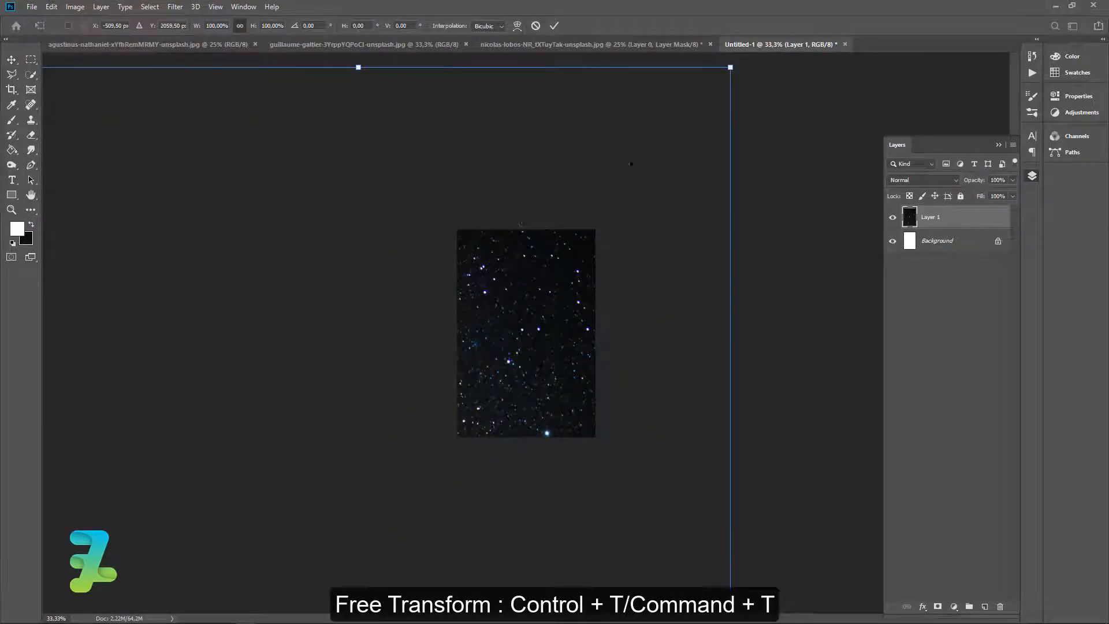
left_click_drag(730, 67, 508, 401)
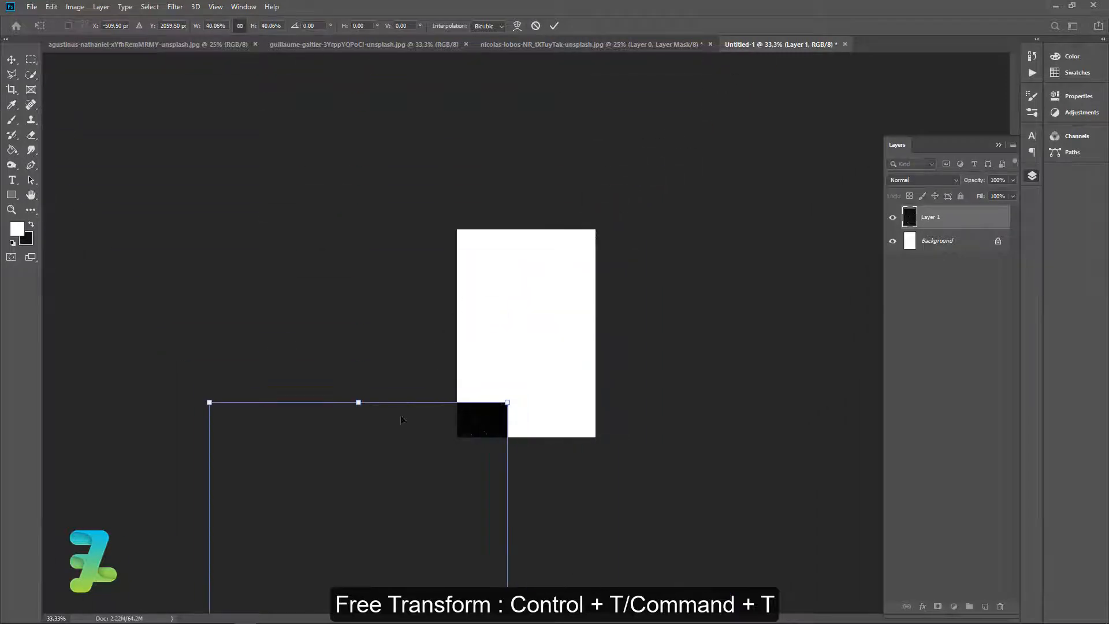
left_click_drag(405, 447, 608, 128)
left_click_drag(708, 82, 633, 196)
left_click_drag(542, 274, 508, 302)
left_click(12, 60)
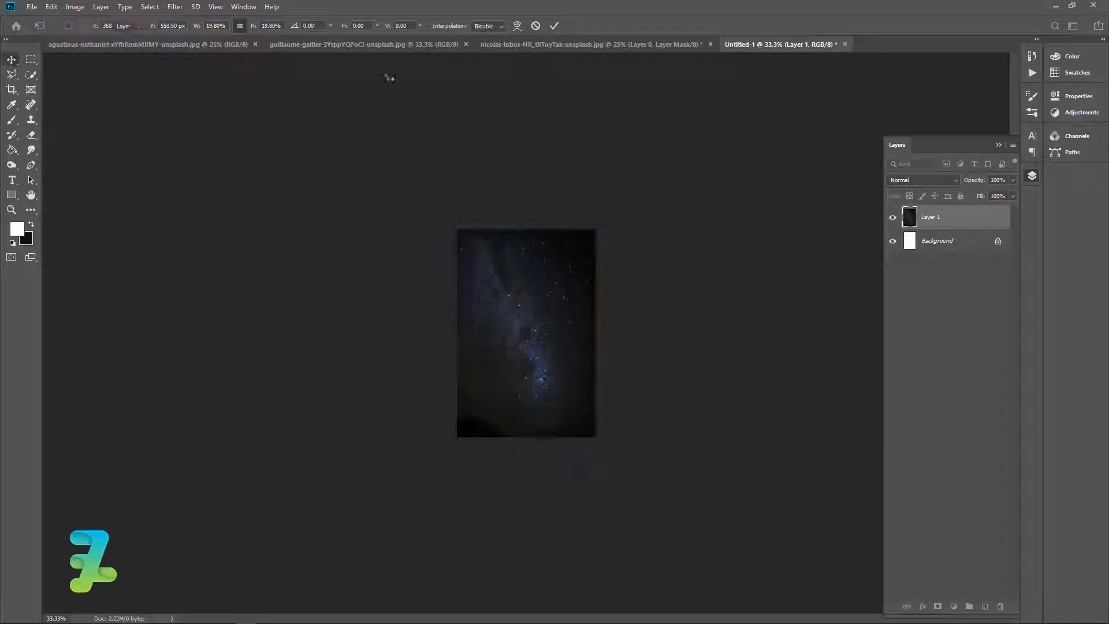
Step: Float the masked astronaut document, copy its layer into the Untitled-1 composite, and dock the source window again
left_click(490, 46)
right_click(490, 47)
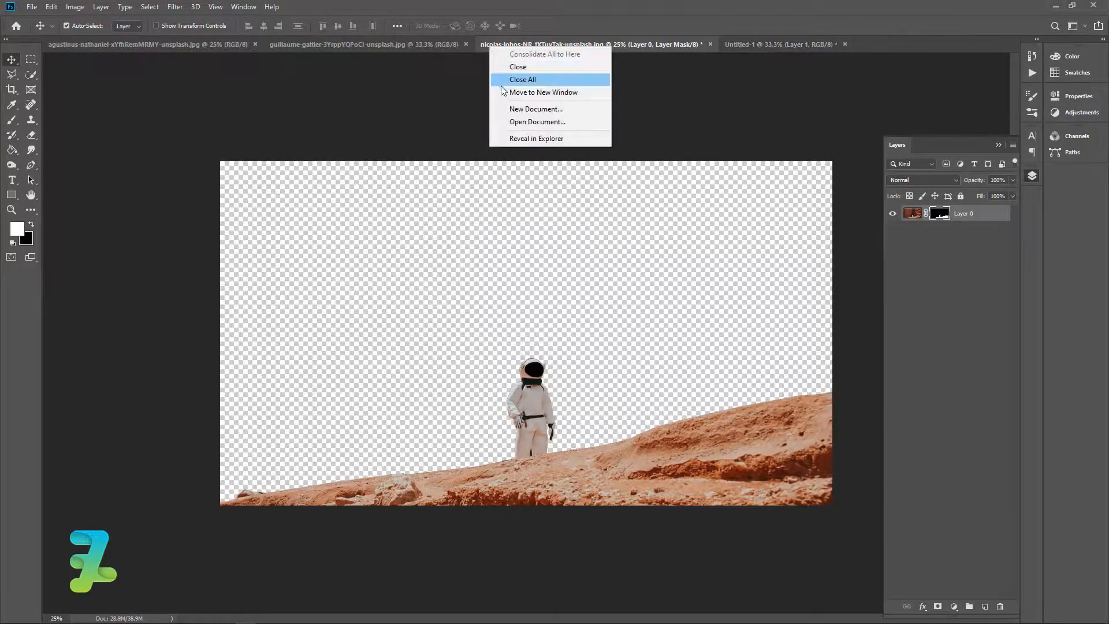
left_click(520, 93)
left_click_drag(469, 352, 543, 427)
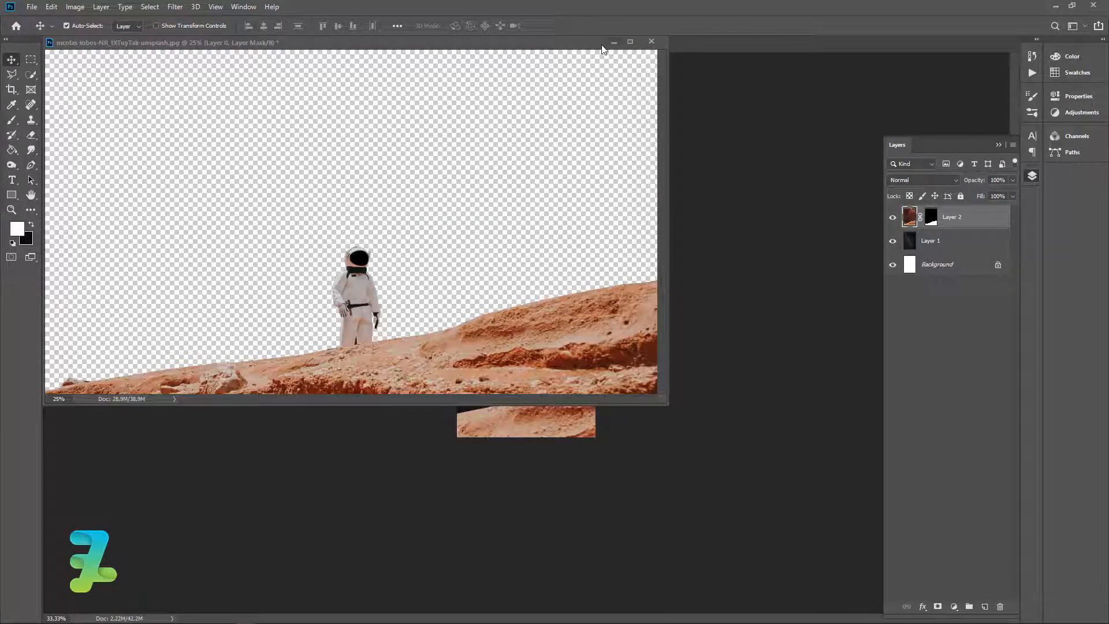
left_click_drag(614, 42, 657, 44)
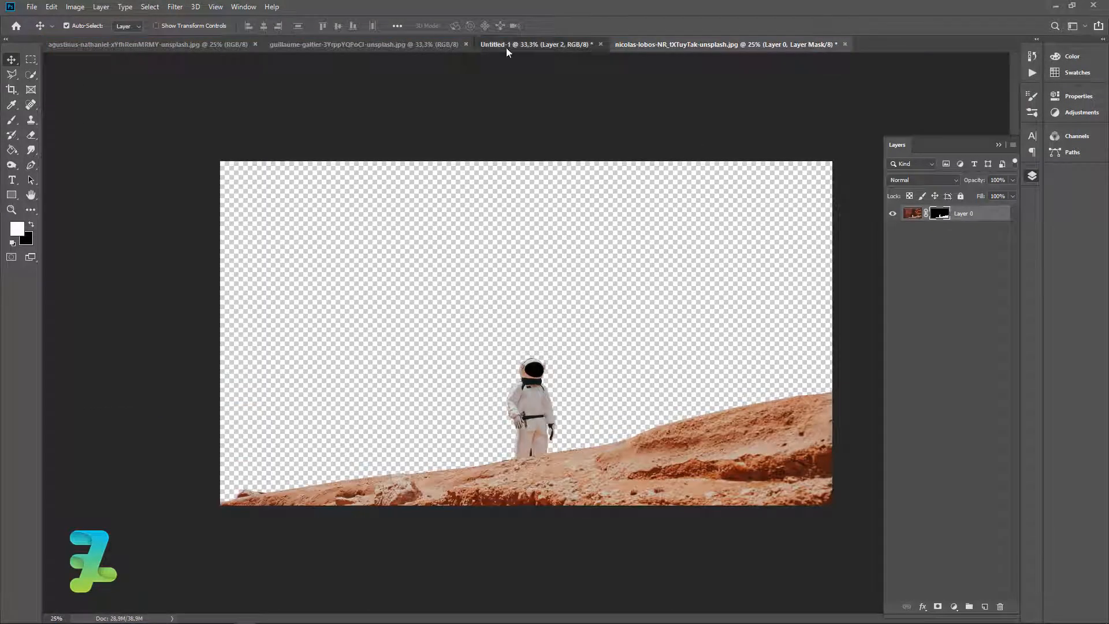
Step: In Untitled-1, scale the astronaut layer to about 28.76% and place it with the ground along the canvas's lower edge
left_click(506, 47)
key("ctrl+t")
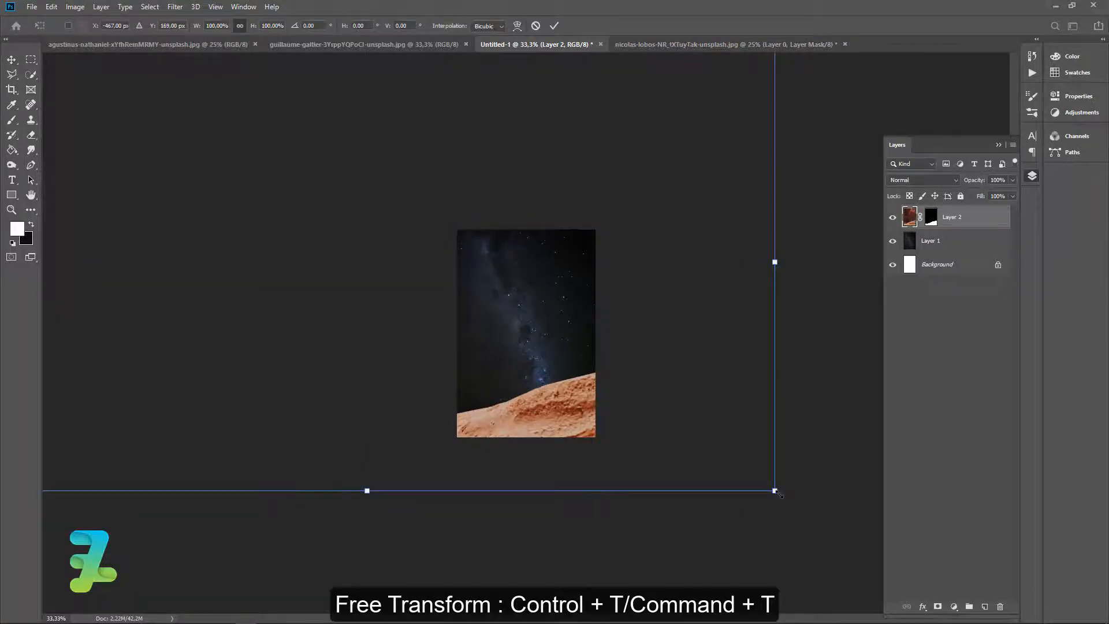
left_click_drag(775, 491, 528, 352)
left_click_drag(446, 305, 626, 409)
left_click_drag(688, 442, 643, 417)
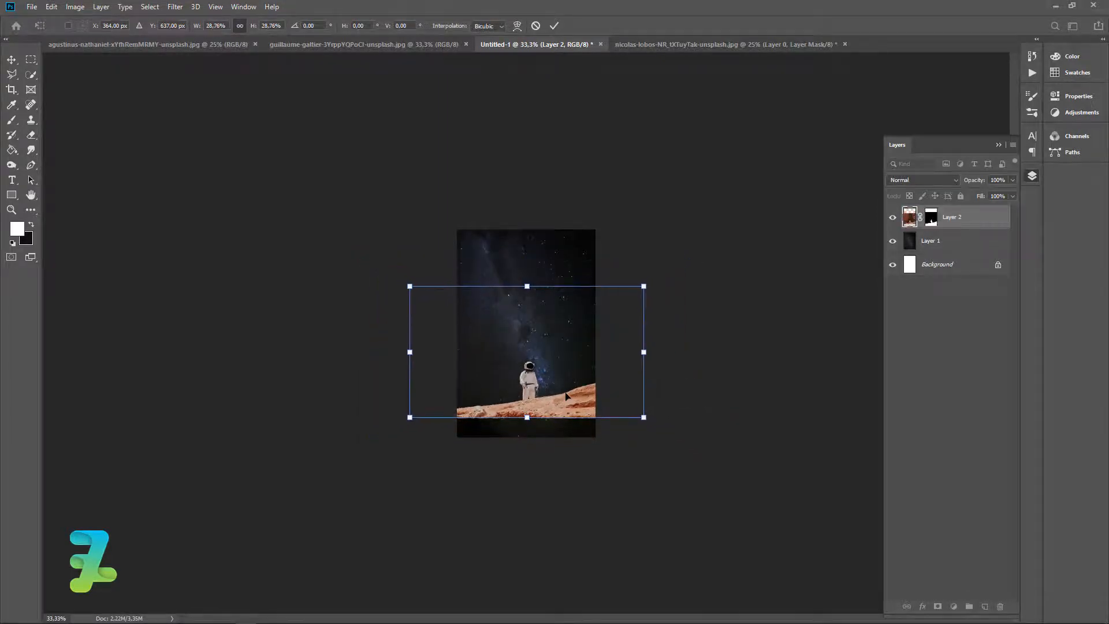
left_click_drag(566, 395, 564, 416)
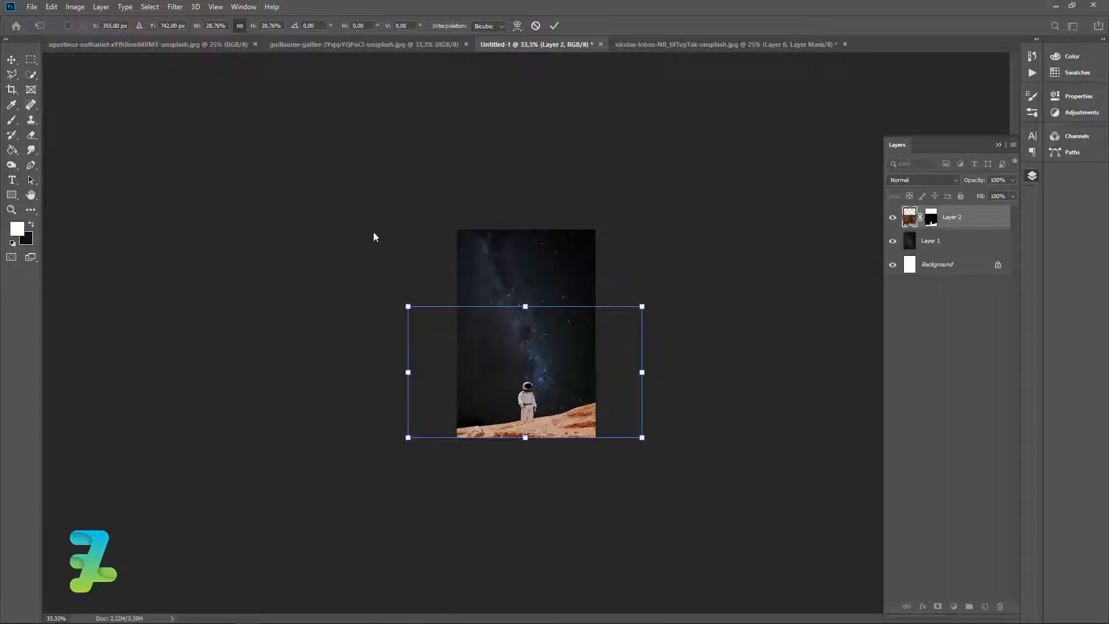
left_click(11, 59)
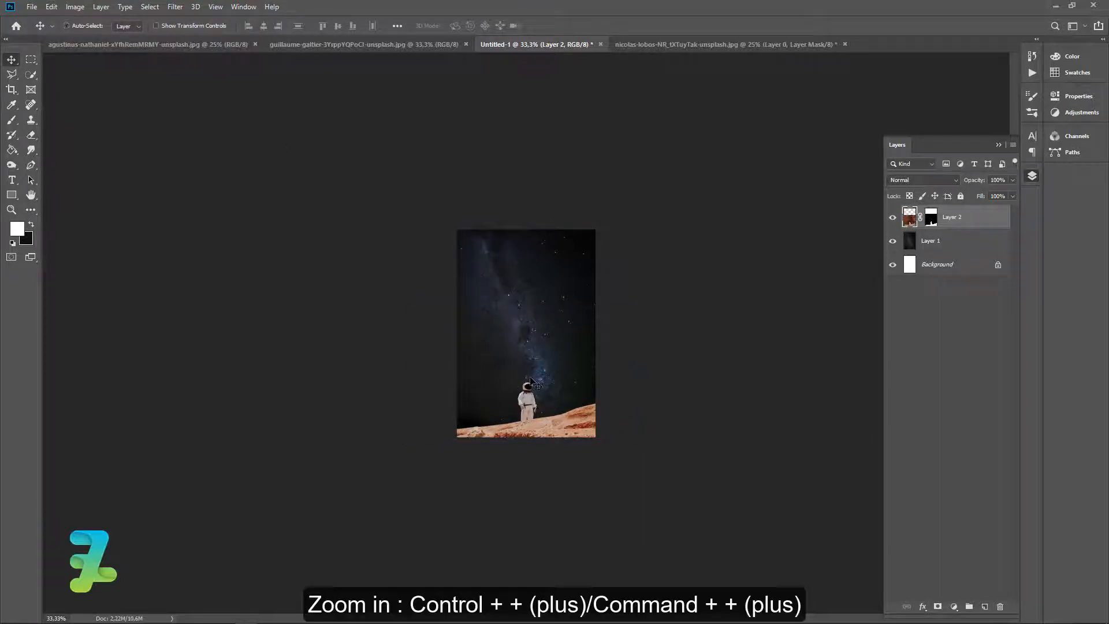
Step: Add a Hue/Saturation adjustment clipped to the astronaut layer and lower the saturation to about -81
key("ctrl+plus")
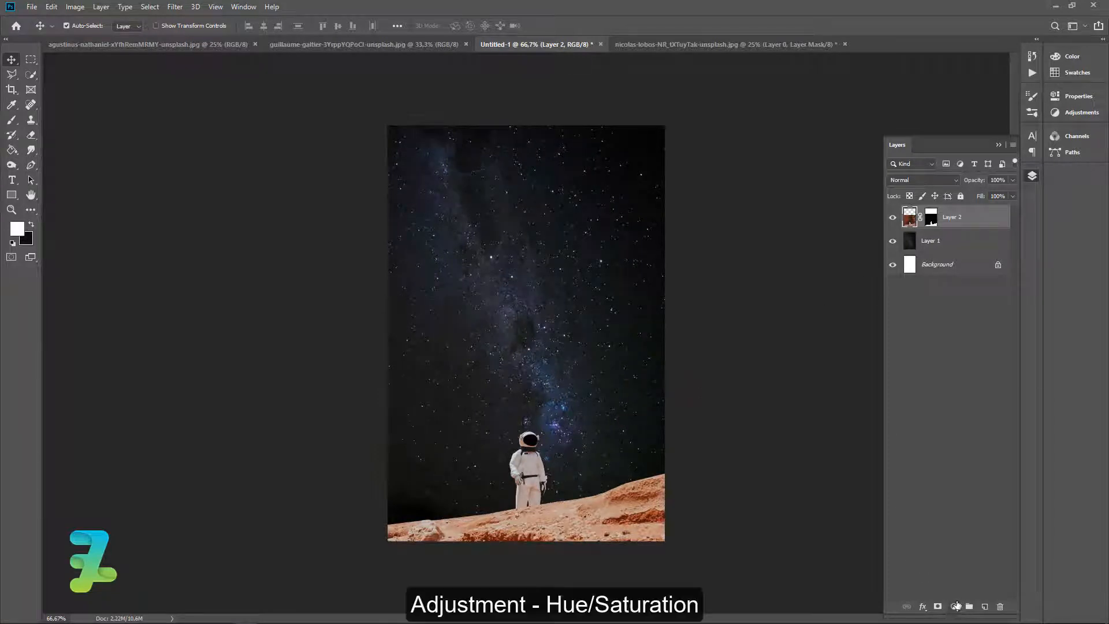
left_click(954, 606)
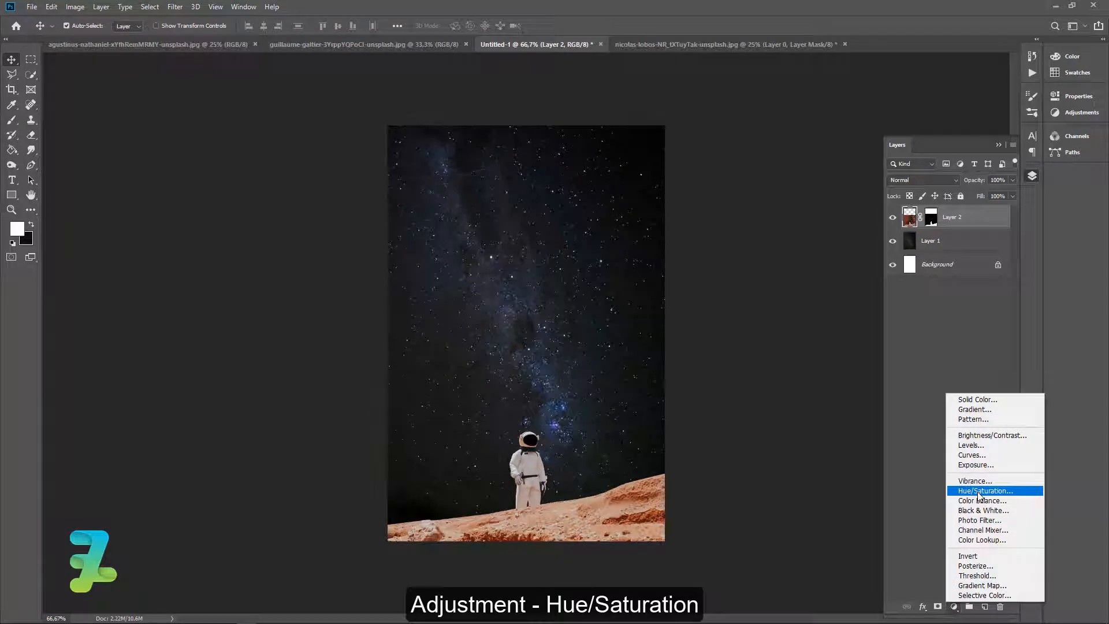
left_click(979, 492)
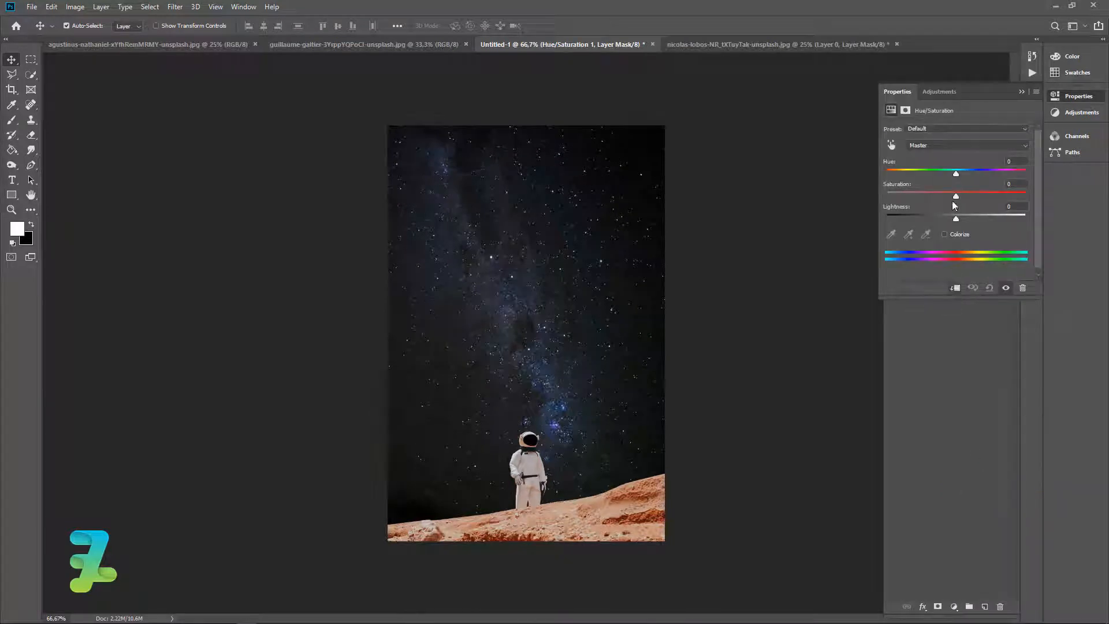
left_click_drag(922, 192, 898, 189)
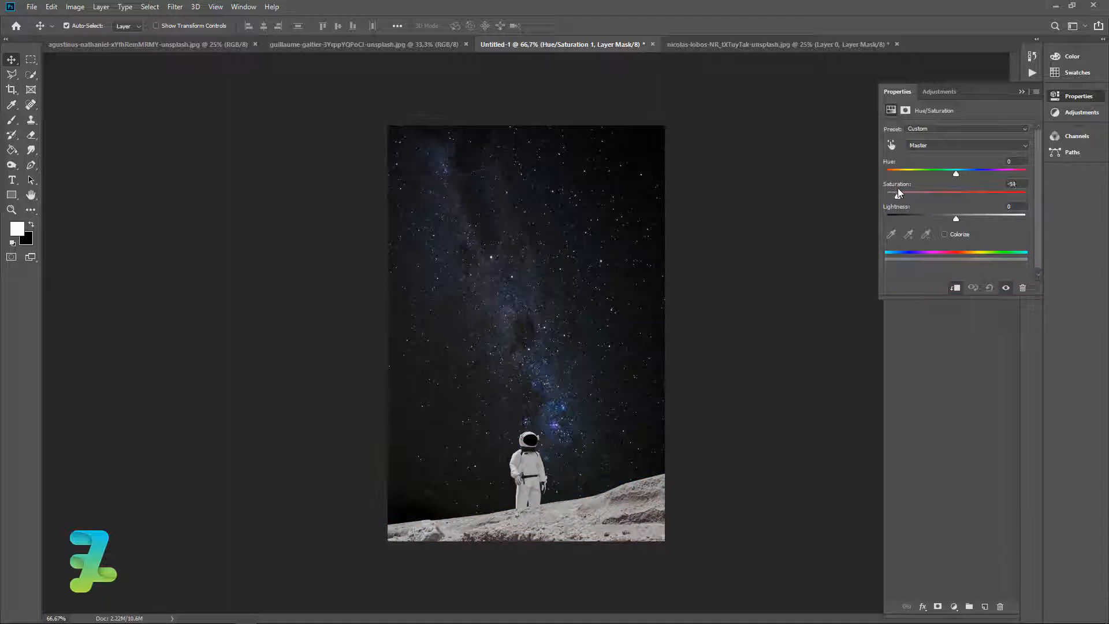
left_click(1021, 92)
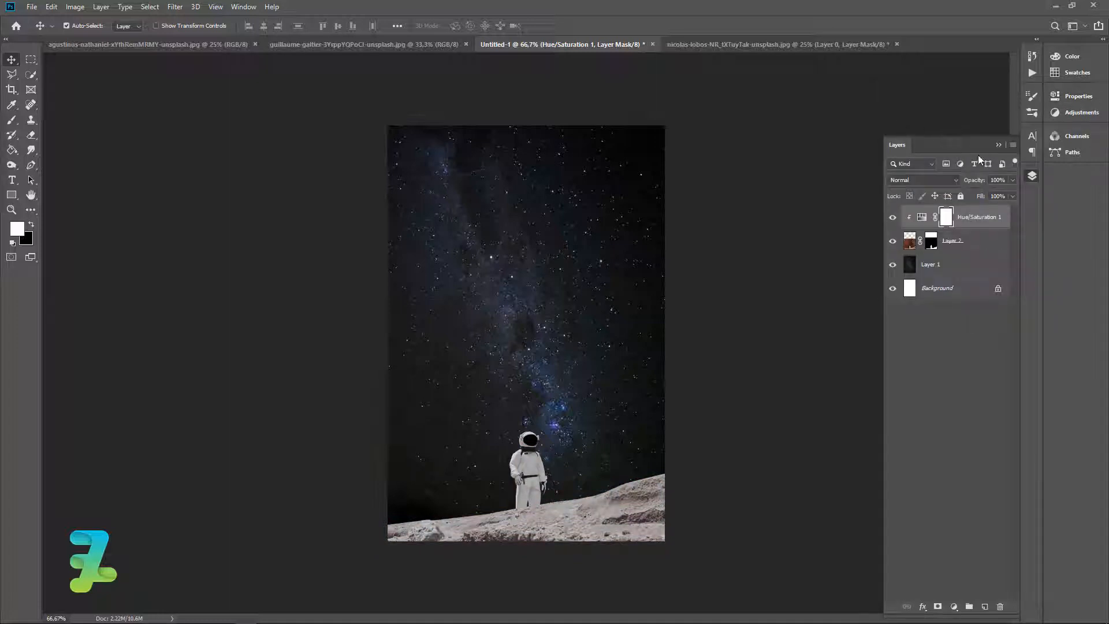
Step: Add a new layer above the starry sky and draw a white rectangle about 371 by 804 px behind the astronaut
left_click(1000, 145)
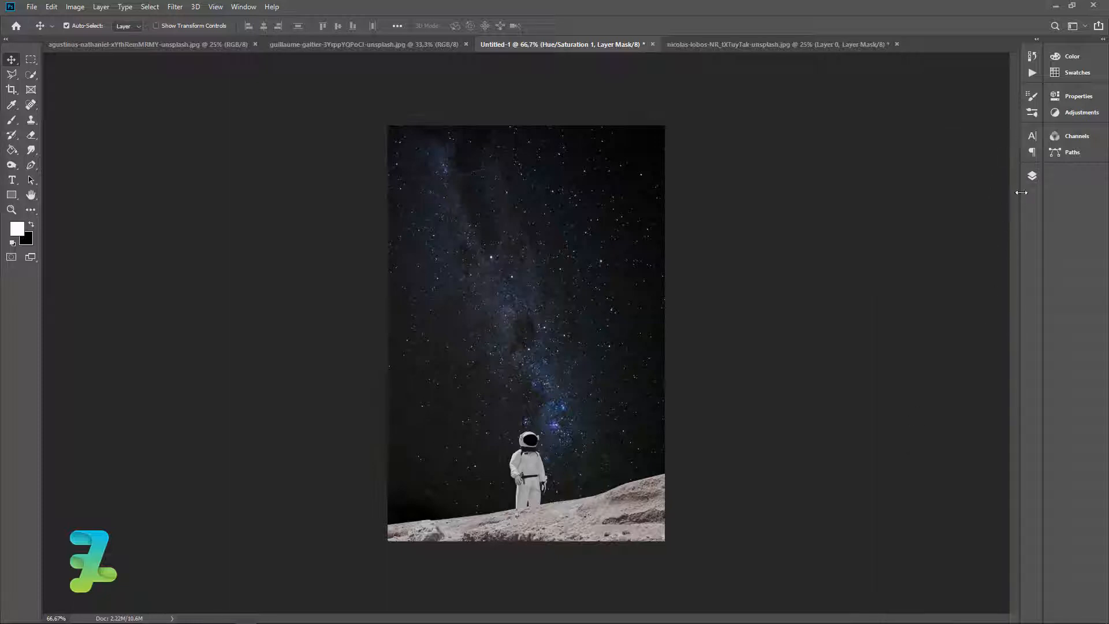
left_click(1031, 176)
left_click(969, 264)
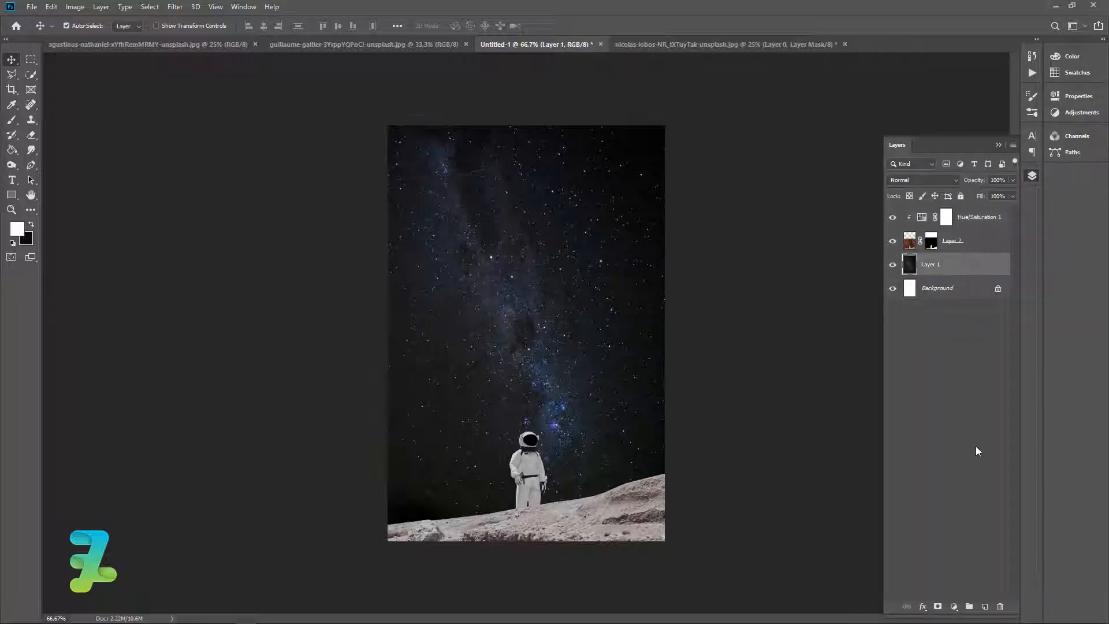
left_click(985, 606)
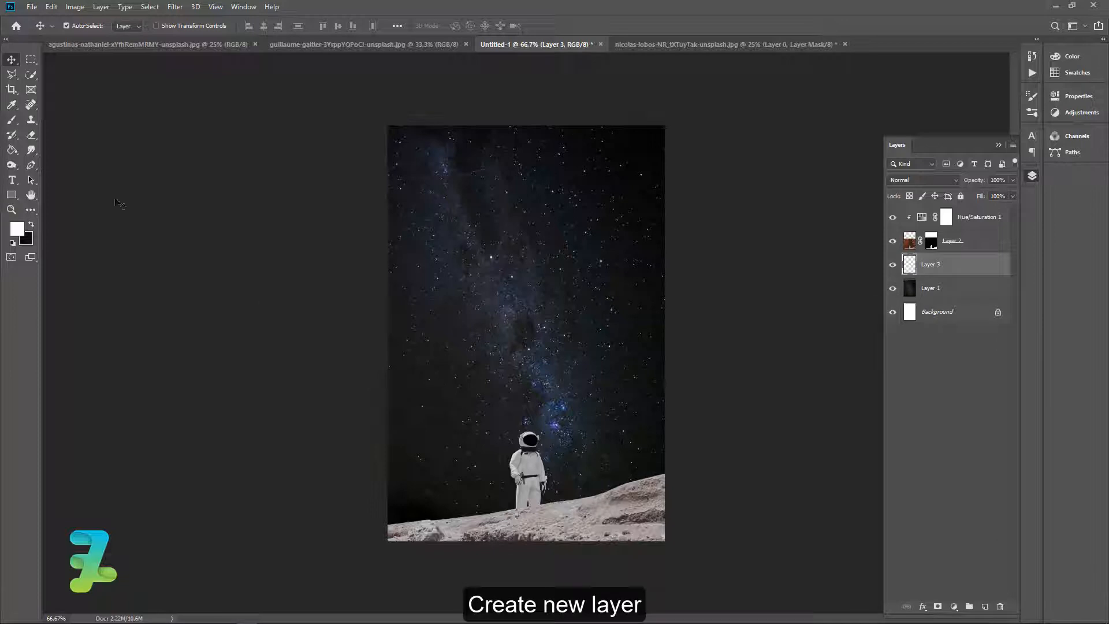
left_click(11, 196)
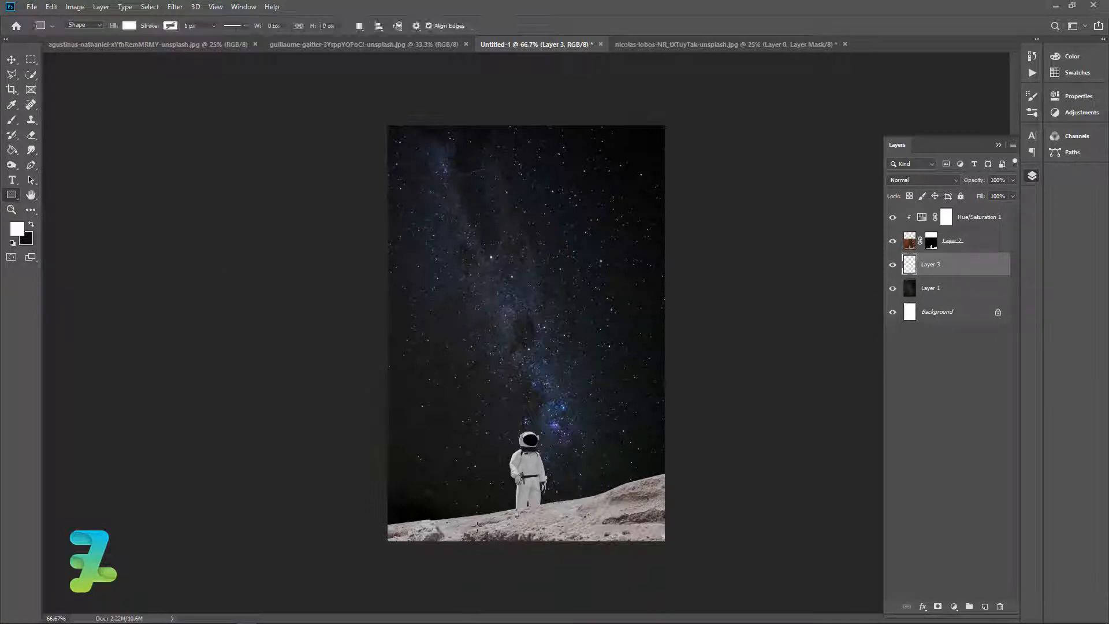
left_click_drag(481, 535, 624, 225)
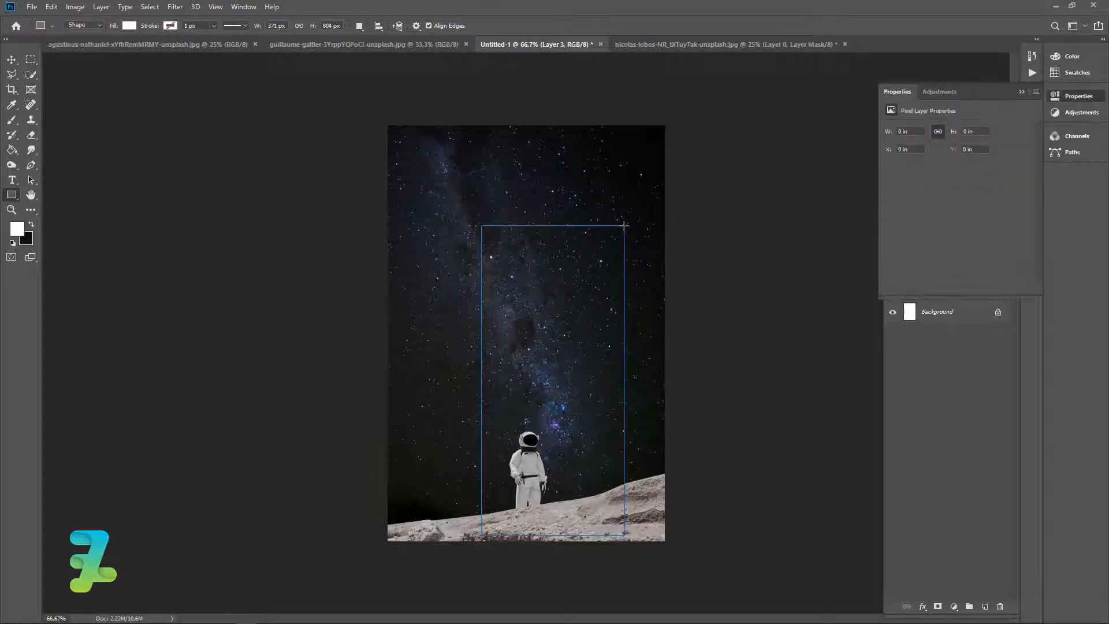
left_click(1021, 91)
Step: Centre the white rectangle horizontally on the canvas by aligning it to a full-canvas selection, and deselect
key("v")
key("ctrl+a")
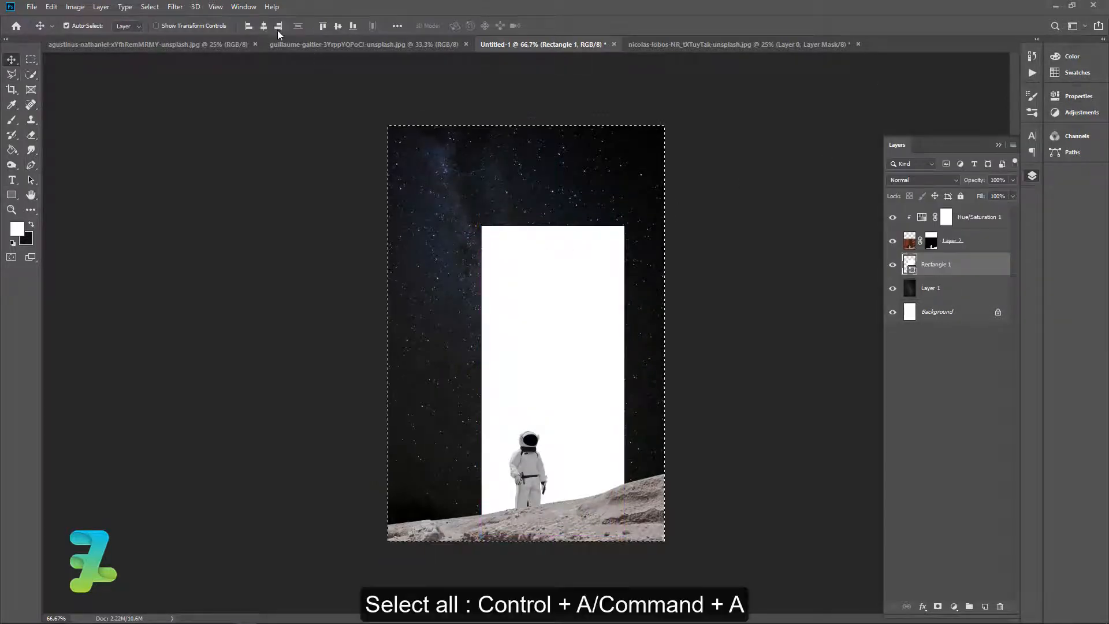
left_click(263, 26)
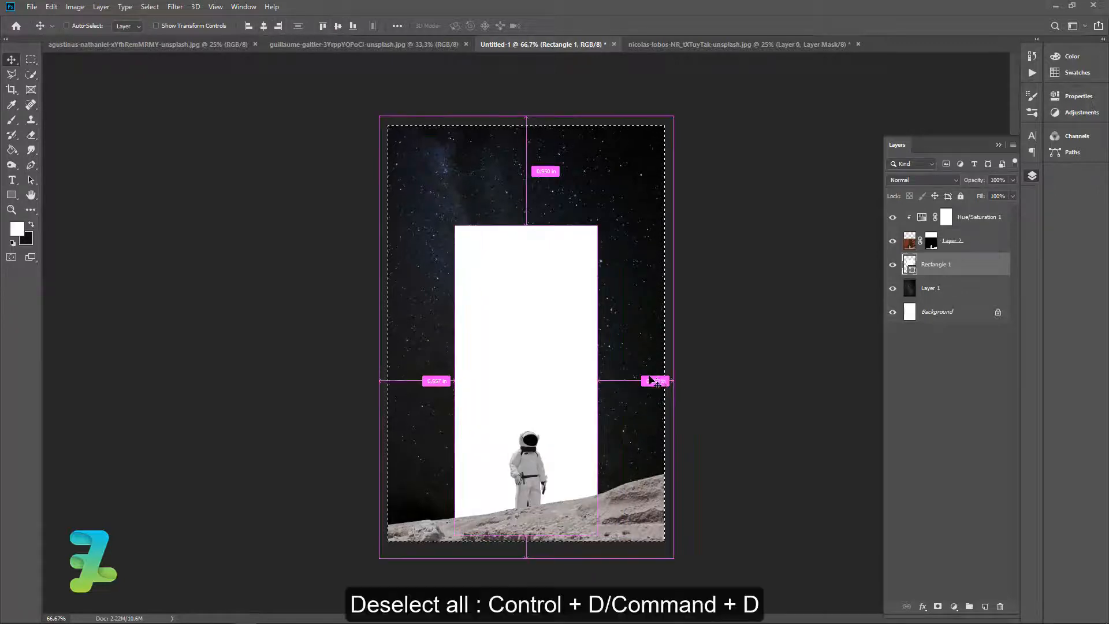
key("ctrl+d")
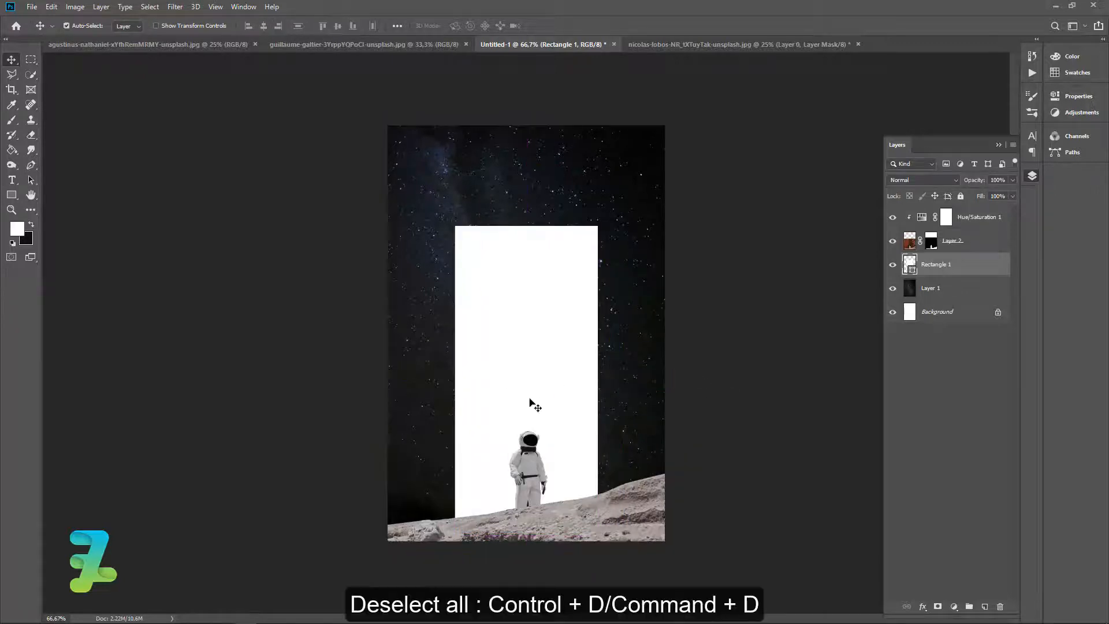
Step: Float the pink sunset sky photo in its own window and move it clear of the document tabs
left_click(168, 44)
right_click(292, 48)
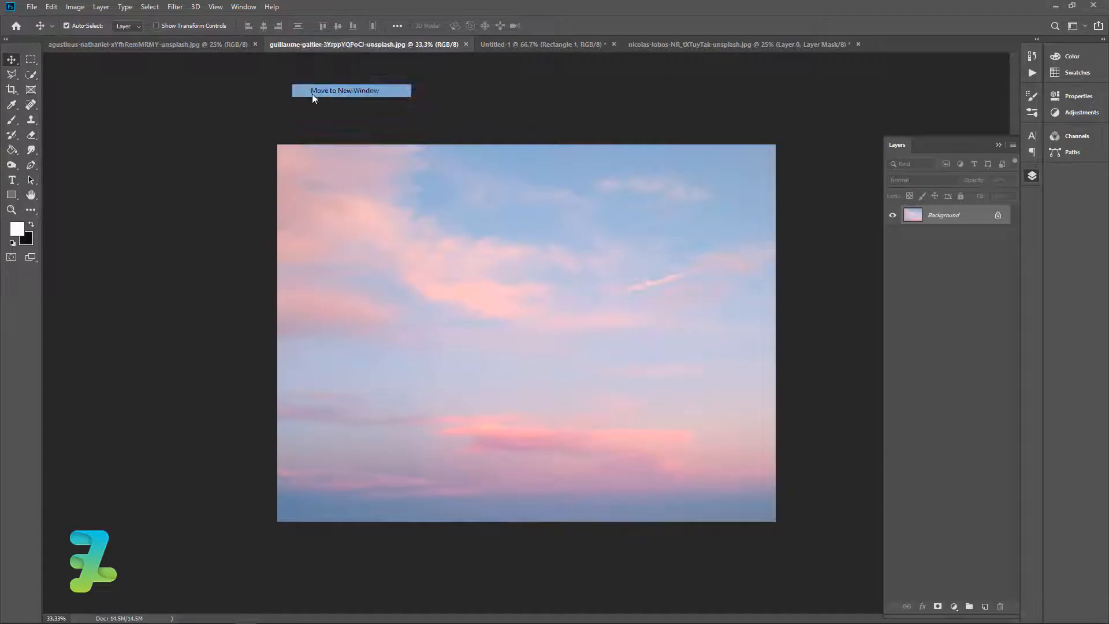
left_click(313, 91)
left_click(594, 46)
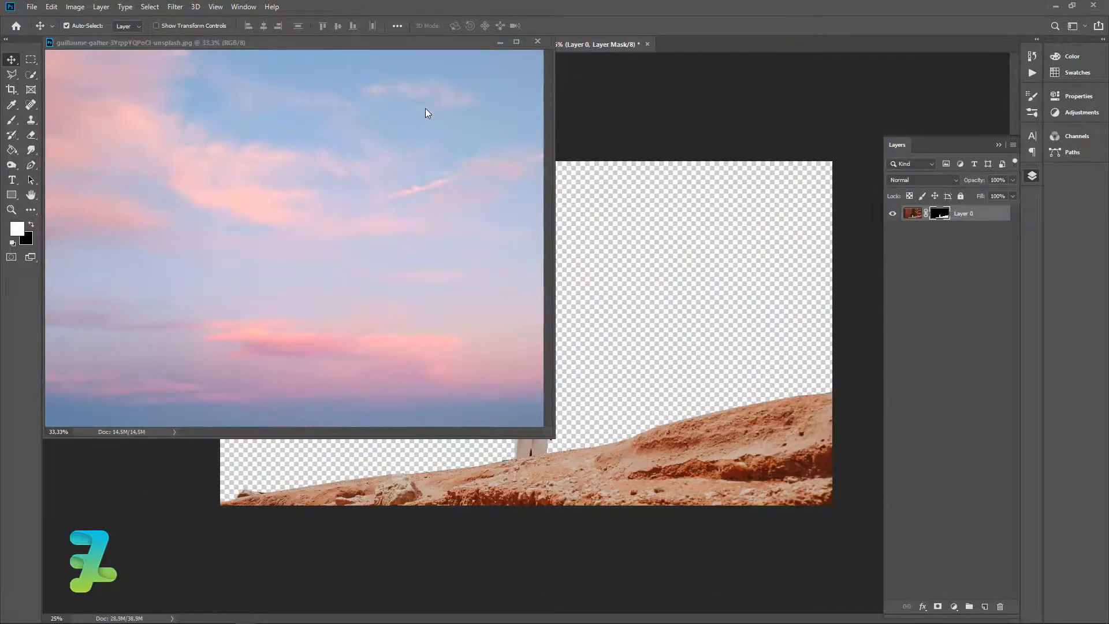
left_click(433, 44)
left_click_drag(403, 42, 405, 90)
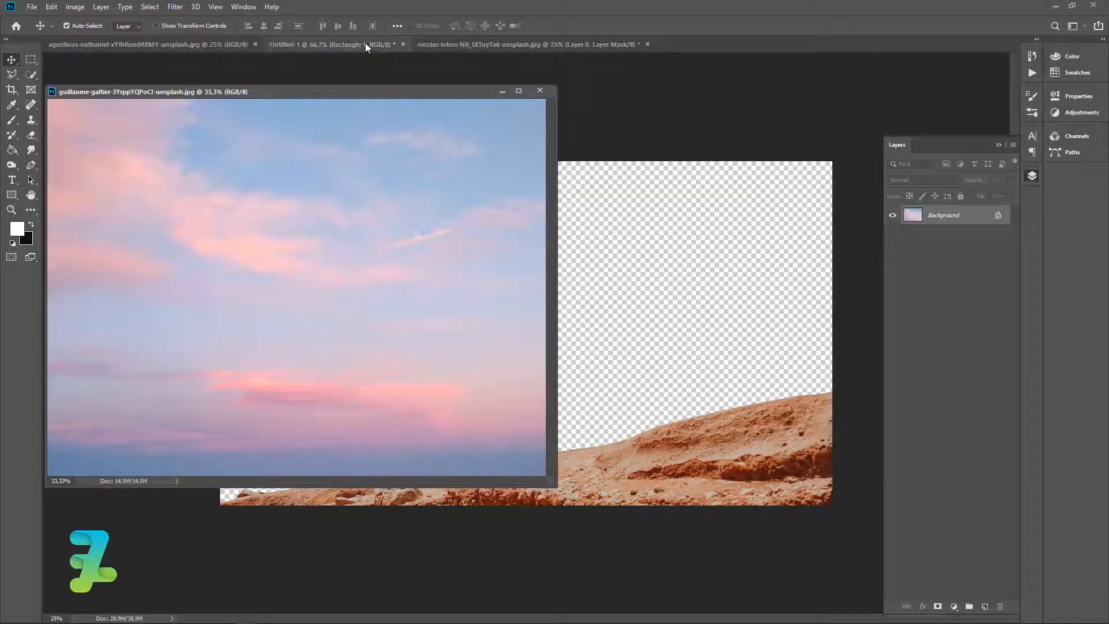
Step: Copy the pink sunset sky photo into the composite above the white rectangle, close the photo, and clip the sky to the rectangle
left_click(365, 43)
left_click(404, 148)
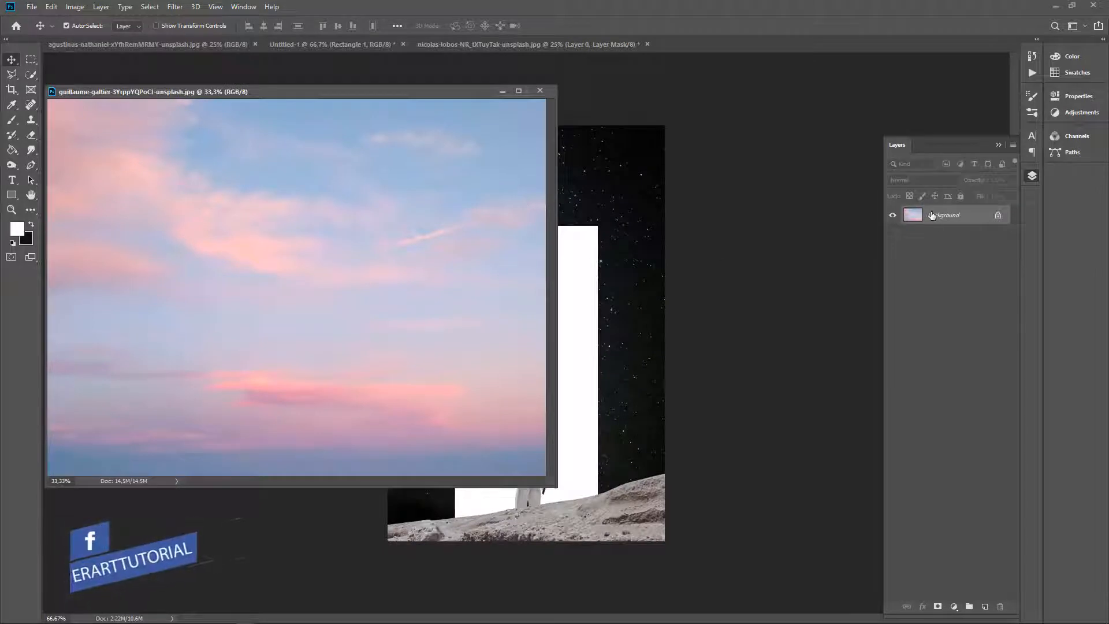
left_click_drag(932, 216, 627, 279)
left_click(547, 95)
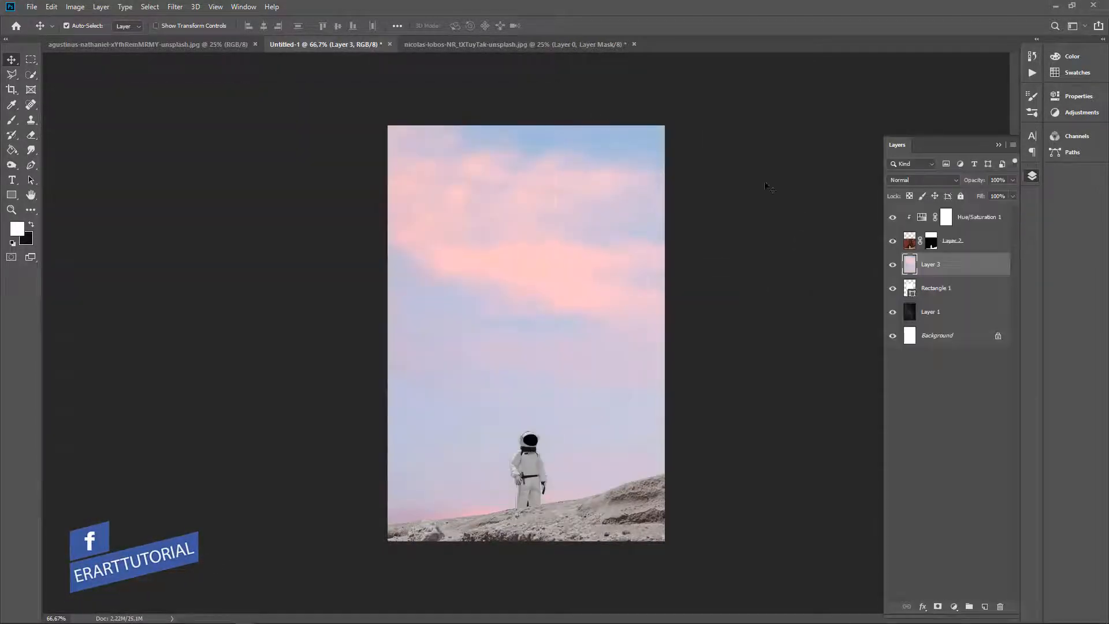
right_click(969, 264)
left_click(888, 357)
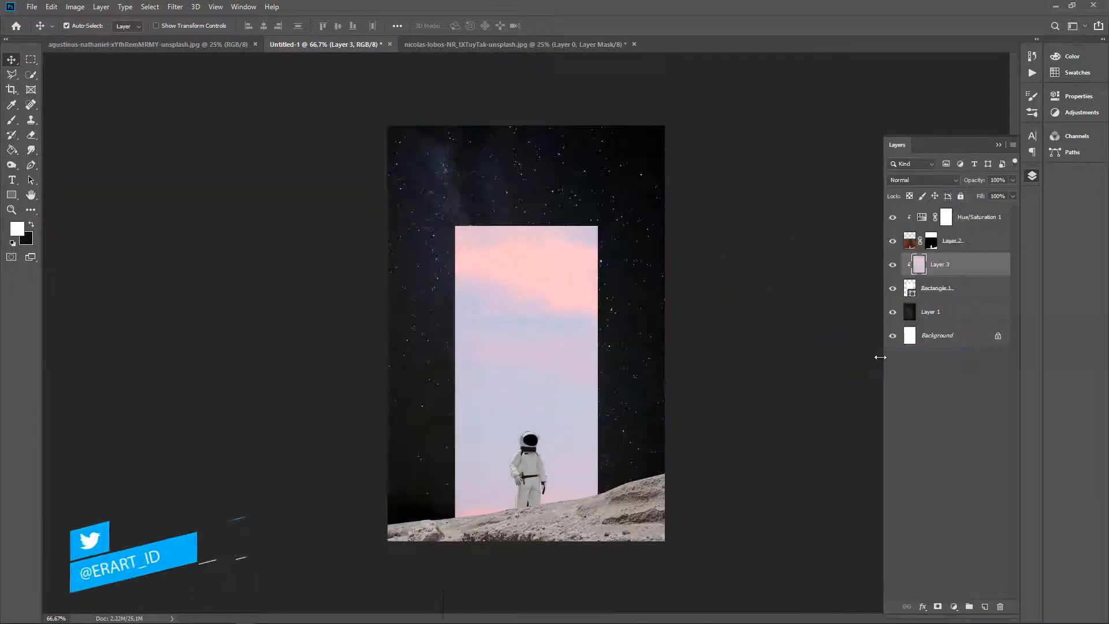
Step: Scale down and reposition the pink sky so its clouds fill the doorway rectangle, and set its blend mode to Darken
key("ctrl+t")
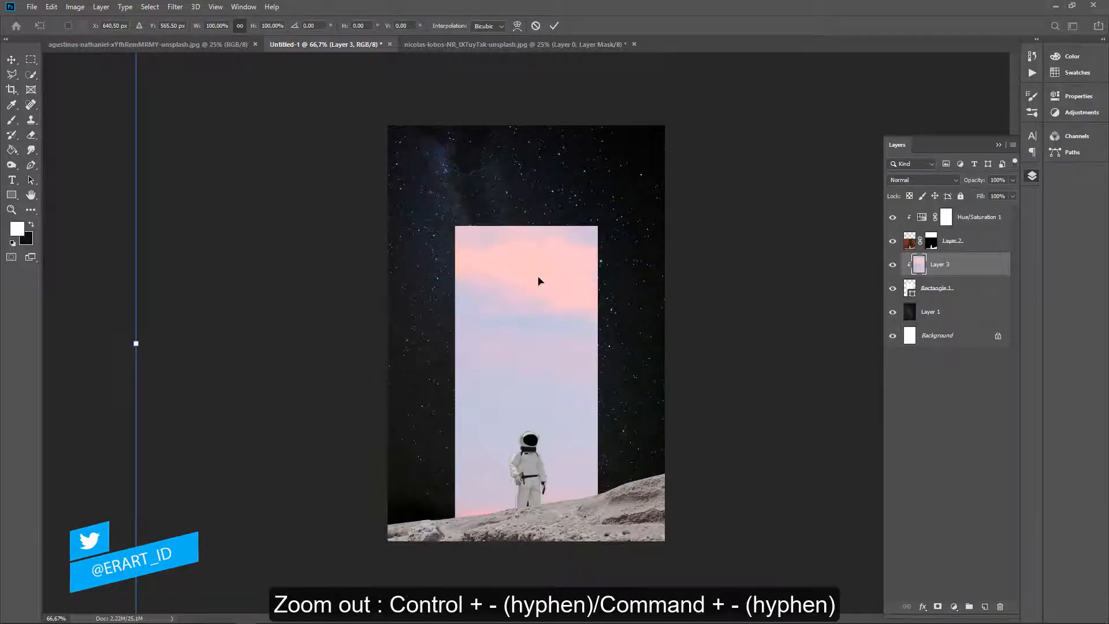
key("ctrl+minus")
key("ctrl+minus")
key("ctrl+minus")
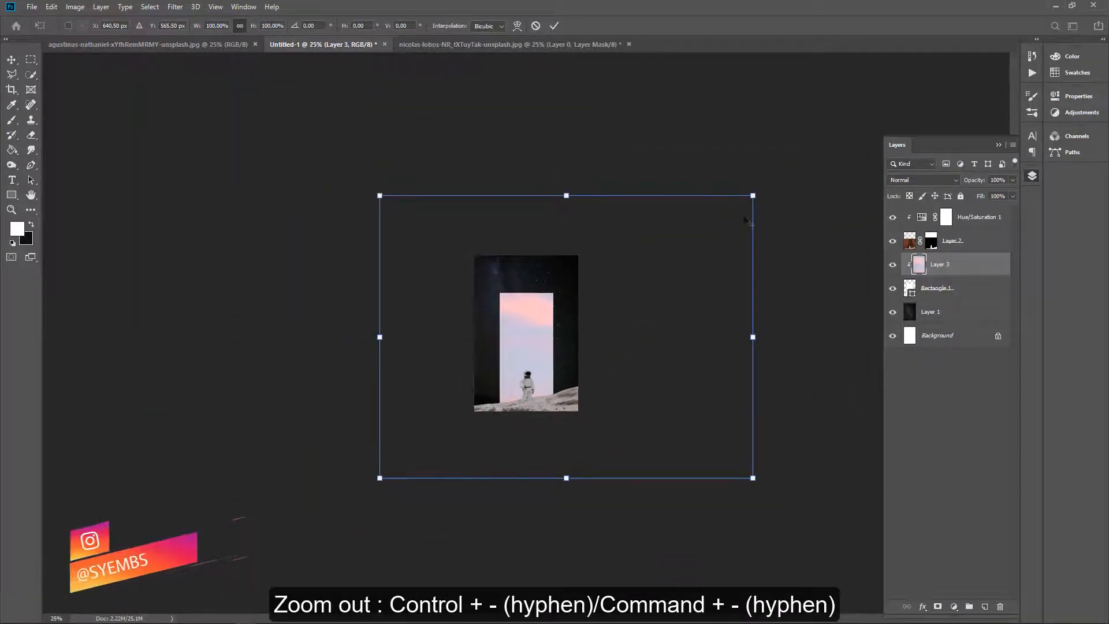
left_click_drag(753, 196, 602, 239)
left_click_drag(562, 304, 520, 317)
left_click_drag(597, 296, 603, 291)
key("Return")
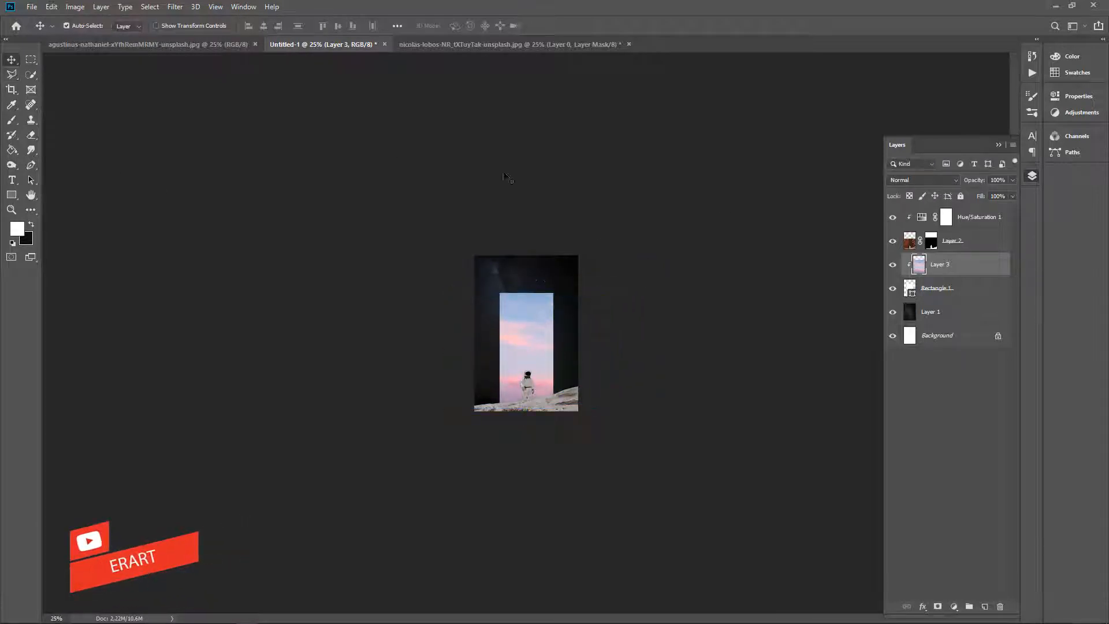
left_click(932, 181)
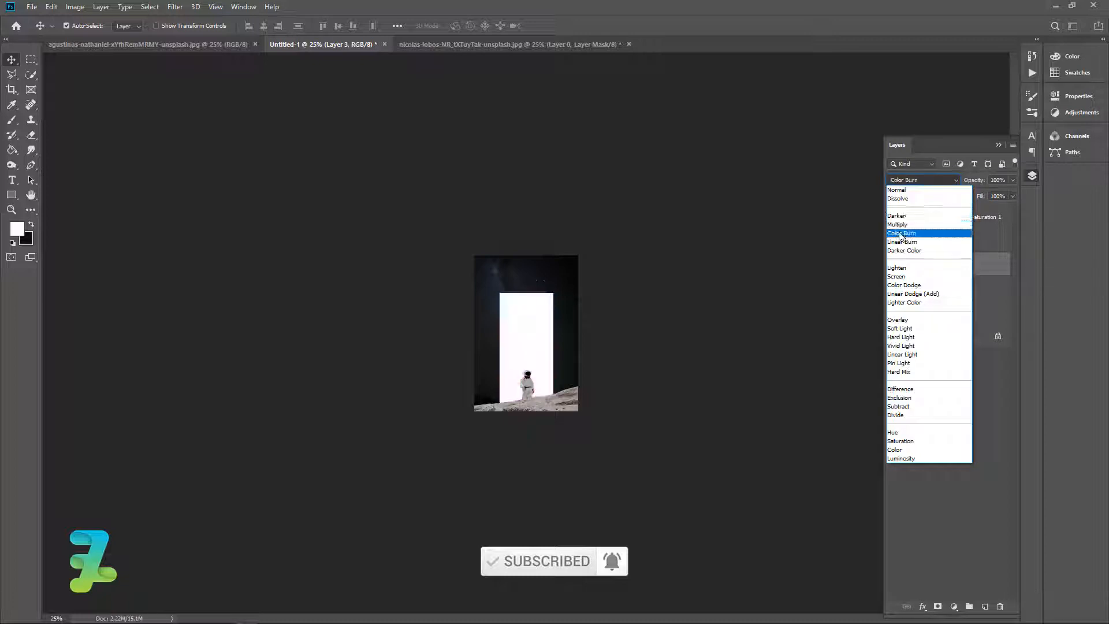
left_click(899, 216)
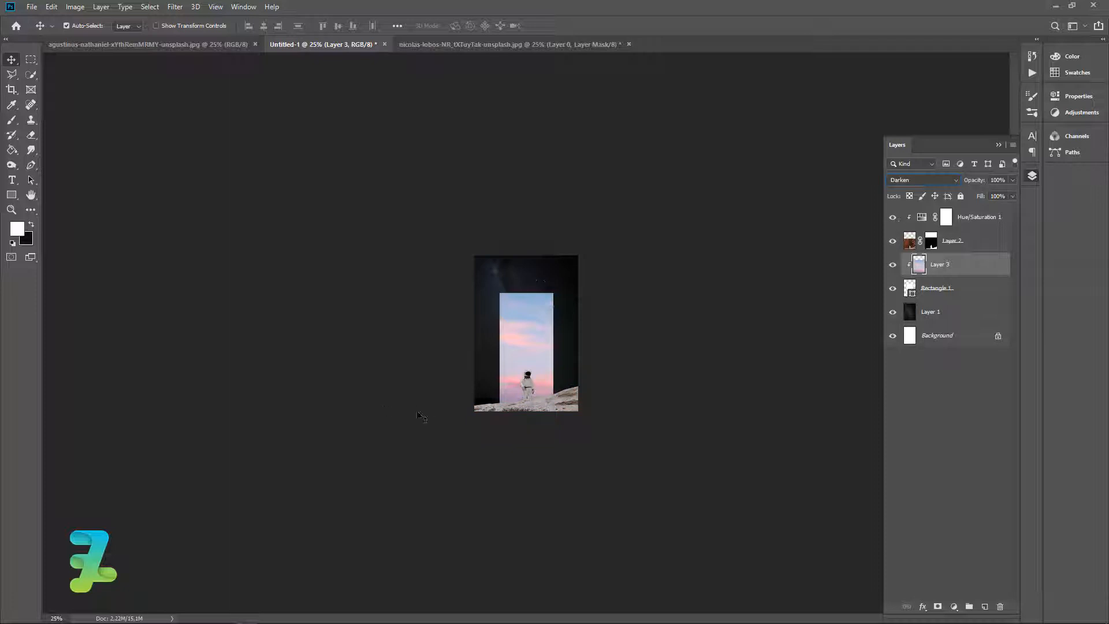
Step: Add a new layer above the pink sky and draw a white rectangle about 251 by 798 px inside the doorway, behind the astronaut
key("ctrl+plus")
key("ctrl+plus")
key("ctrl+plus")
key("ctrl+plus")
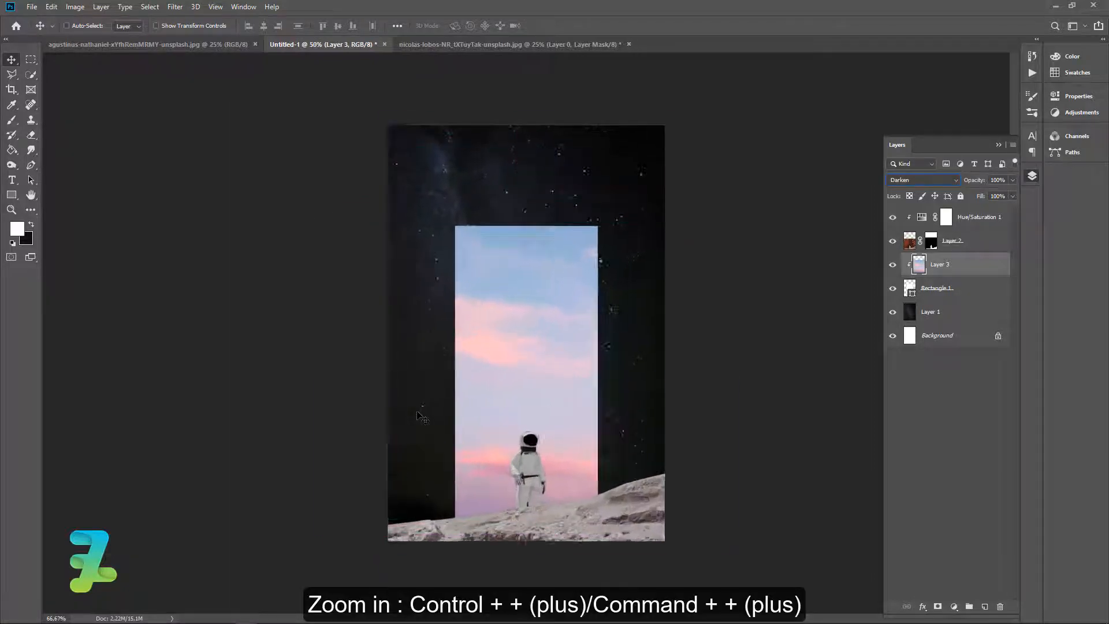
key("ctrl+minus")
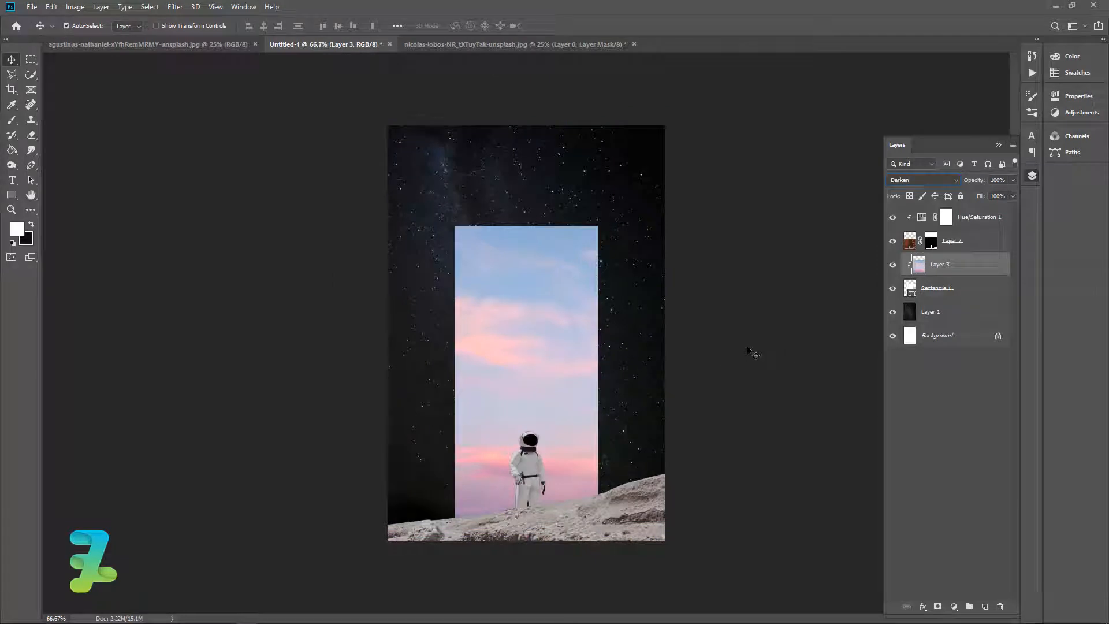
left_click(986, 606)
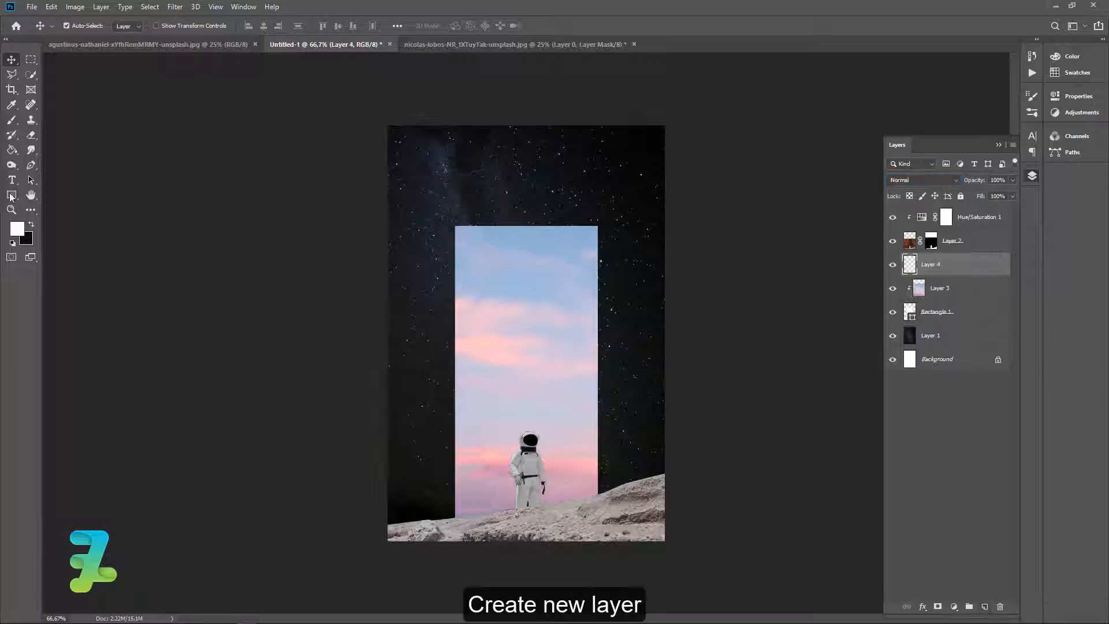
left_click(11, 195)
left_click_drag(469, 244, 569, 550)
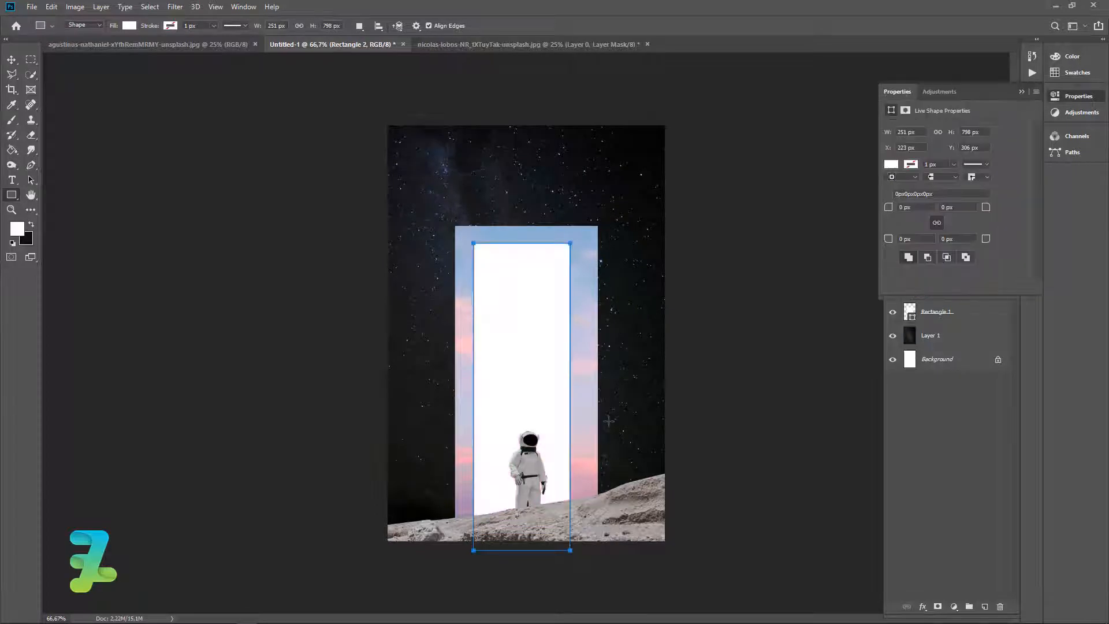
left_click(1021, 91)
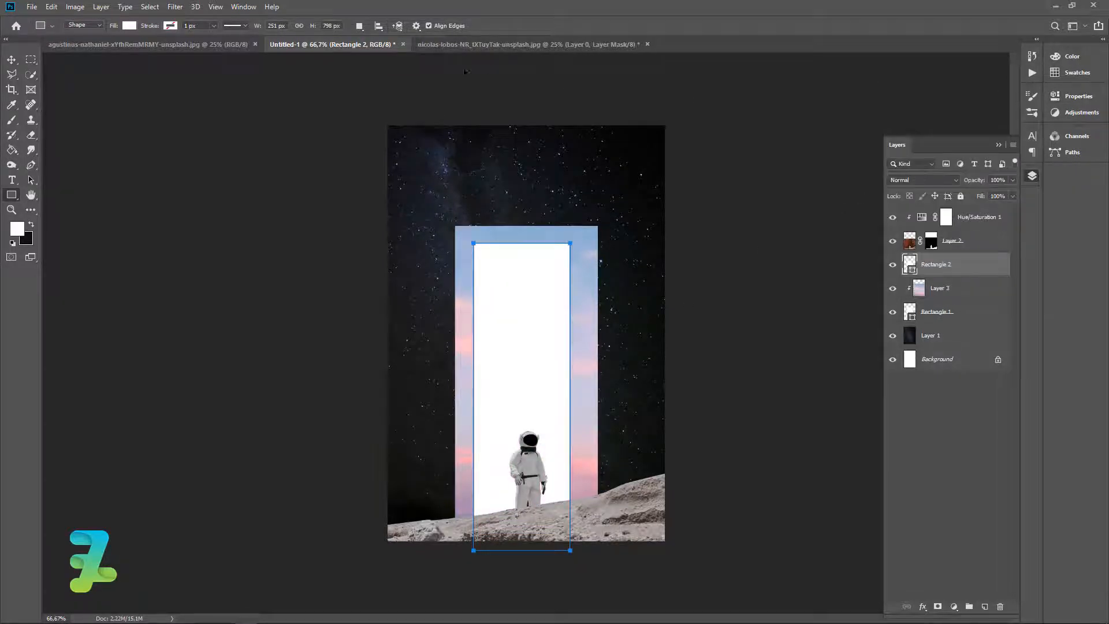
Step: Centre the inner white rectangle horizontally on the canvas by aligning it to a full-canvas selection, and deselect
key("ctrl+a")
key("v")
left_click(263, 26)
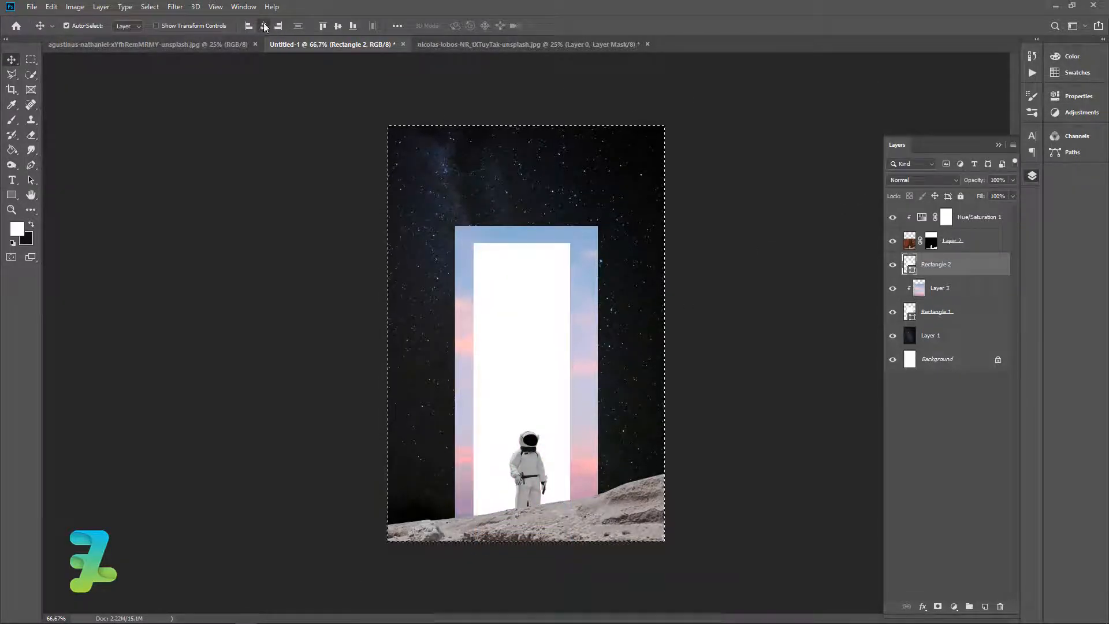
key("ctrl+d")
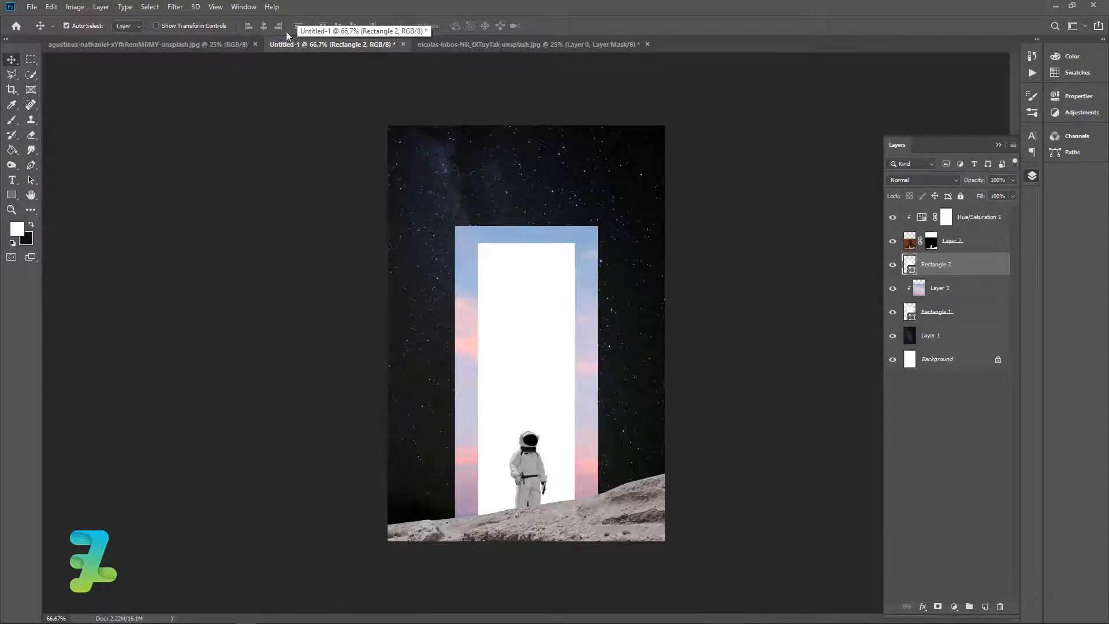
Step: Copy the cloudy blue sky photo from its own floating window into the composite and clip it to the inner rectangle
right_click(198, 44)
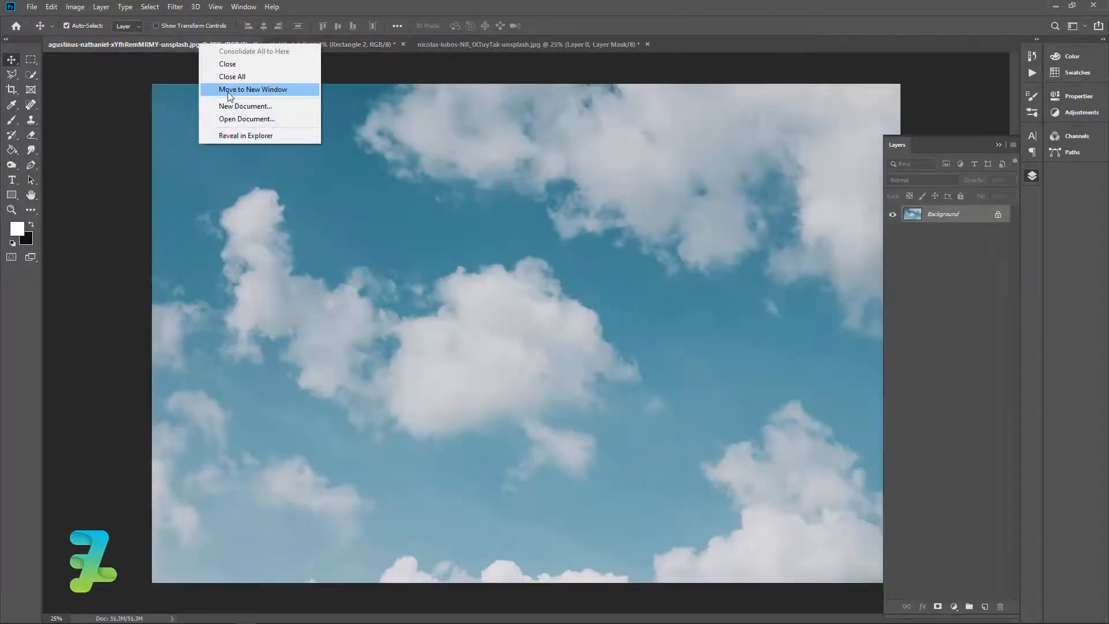
left_click(231, 87)
left_click_drag(350, 42, 892, 70)
left_click_drag(774, 340, 554, 346)
left_click_drag(745, 70, 281, 125)
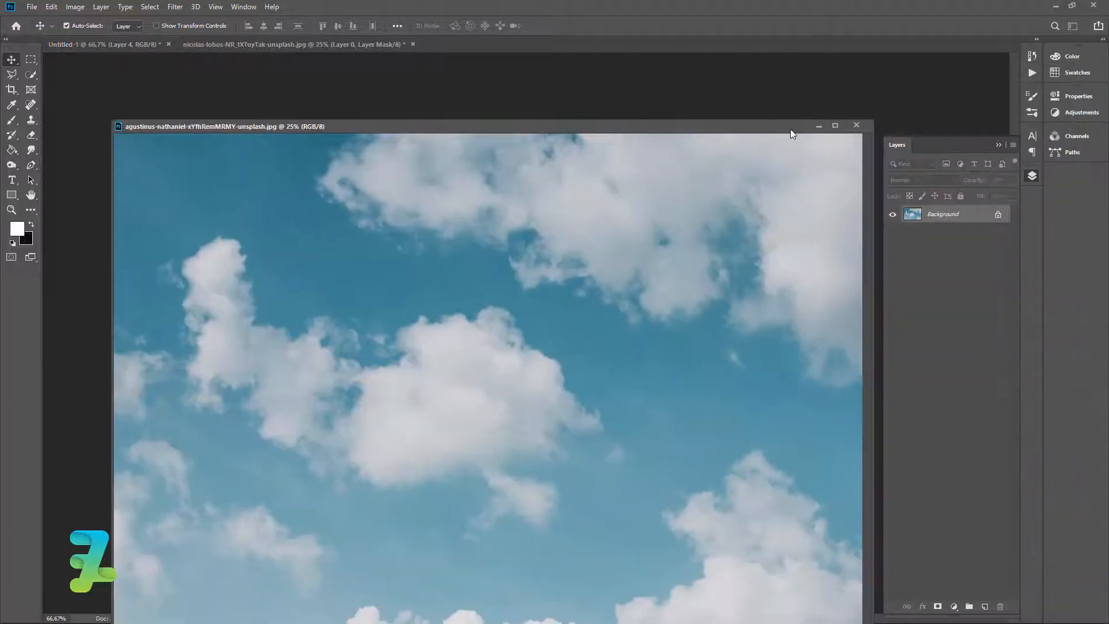
left_click(864, 126)
right_click(1002, 267)
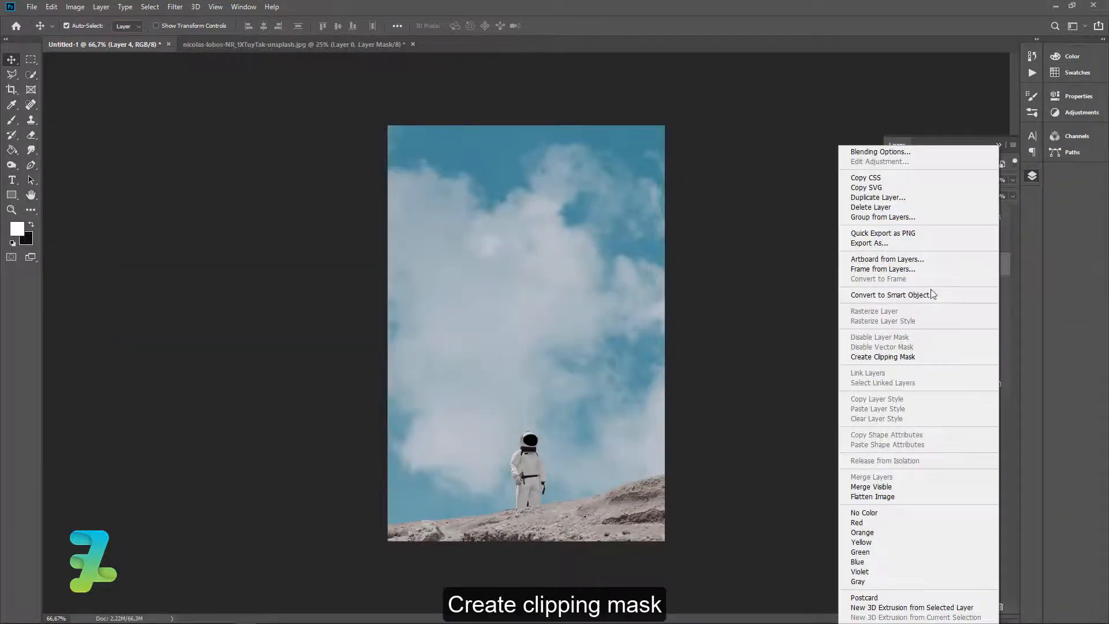
left_click(910, 357)
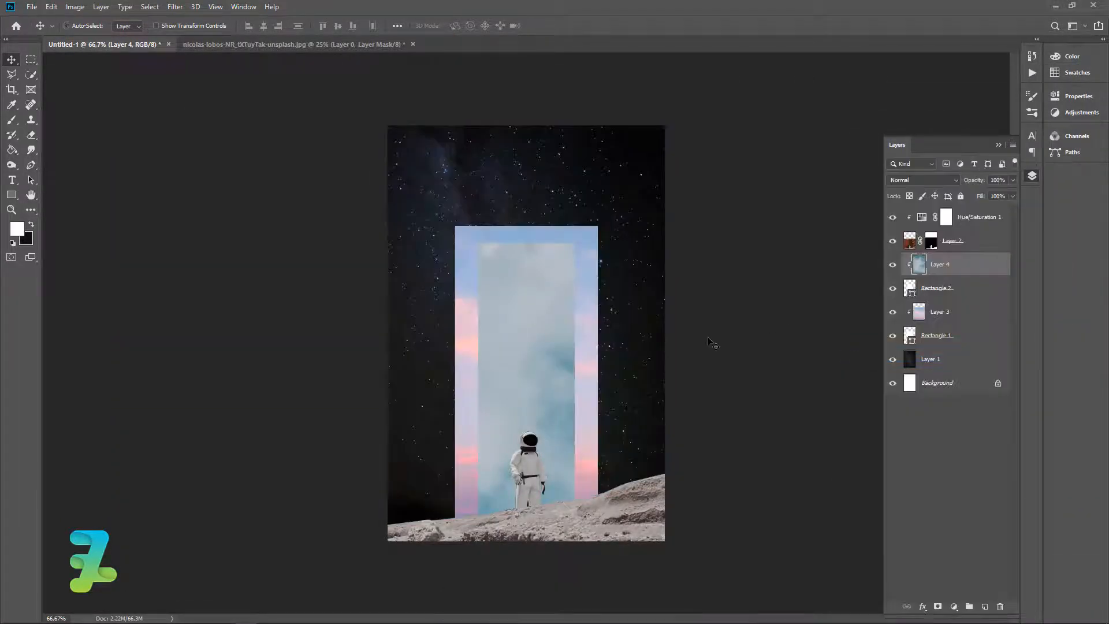
Step: Rotate the blue sky layer to -90°, scale it to about 23.36%, and position it to fill the inner rectangle
key("ctrl+minus")
key("ctrl+minus")
key("ctrl+minus")
key("ctrl+t")
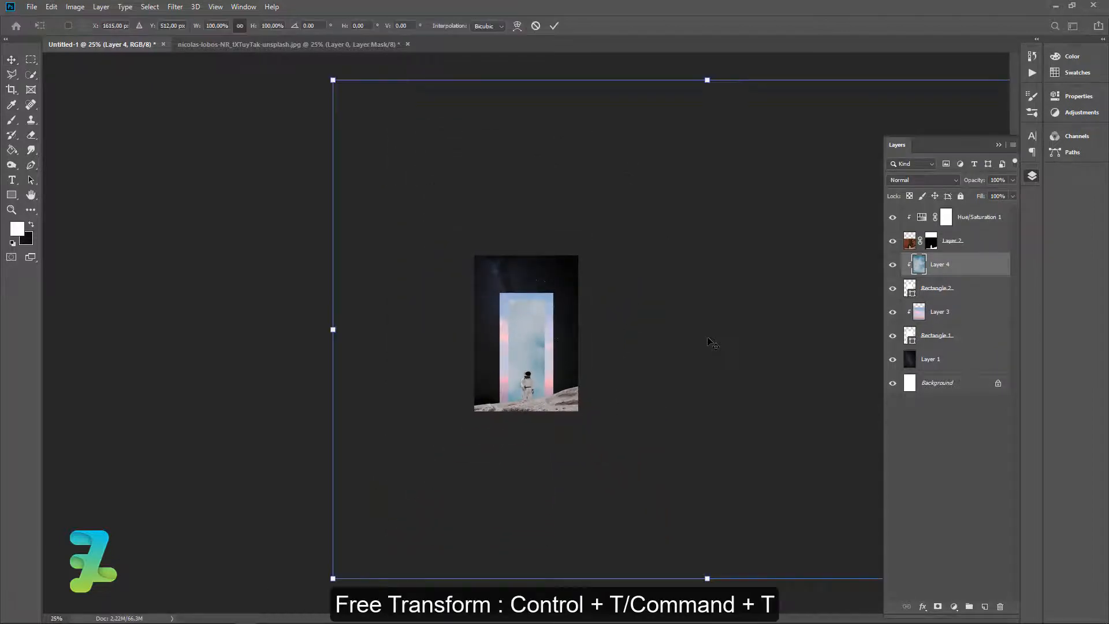
left_click_drag(333, 80, 538, 217)
left_click_drag(630, 324, 500, 326)
left_click_drag(733, 460, 669, 184)
left_click_drag(611, 259, 569, 234)
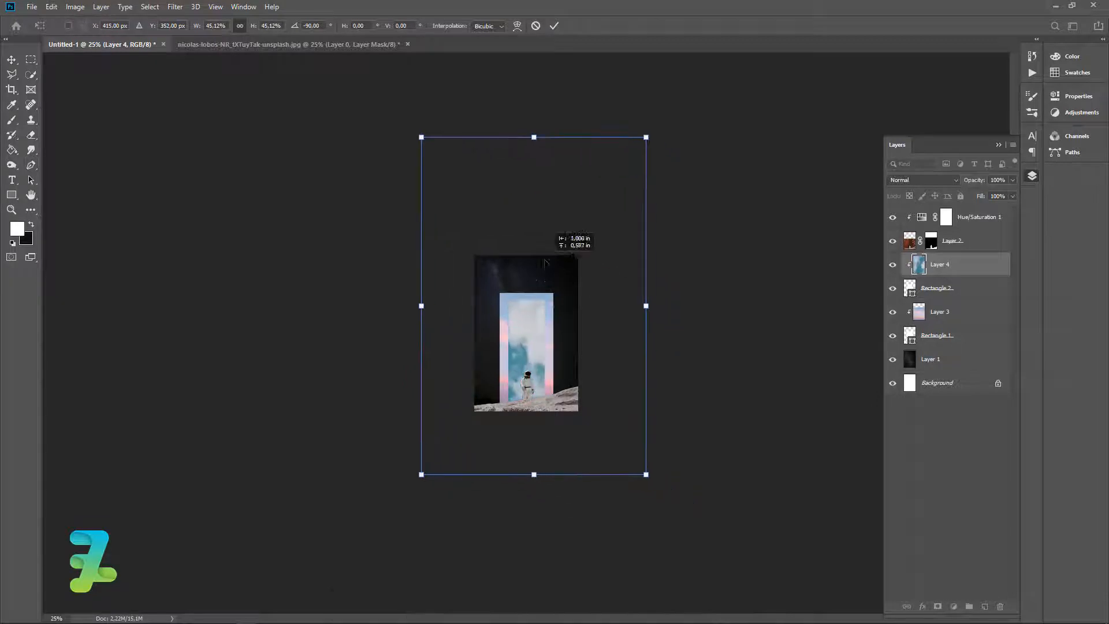
left_click_drag(643, 141, 594, 216)
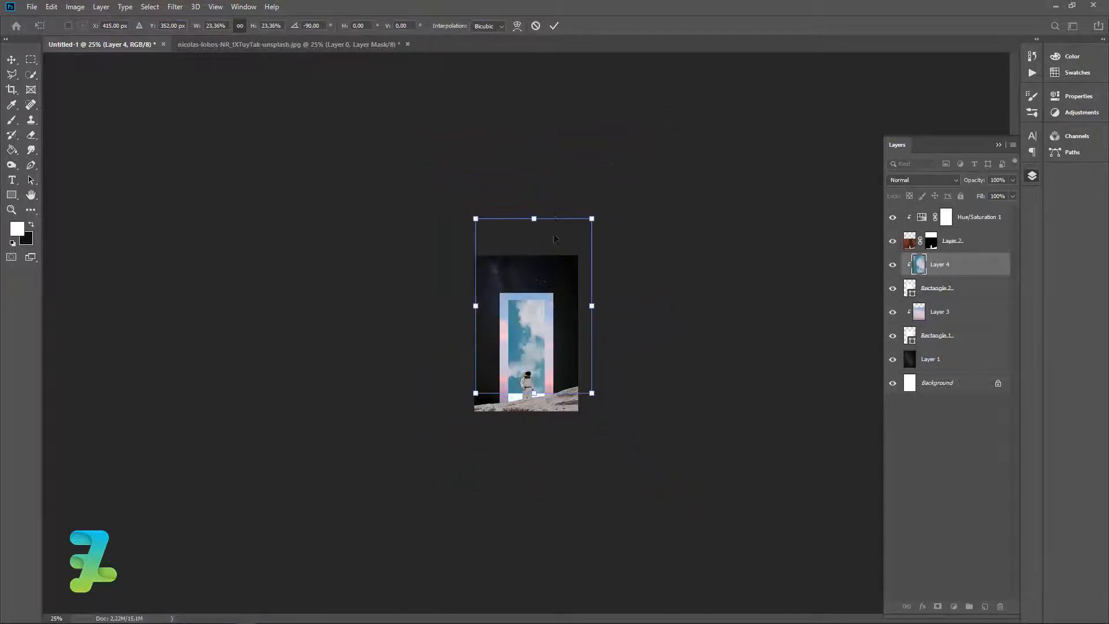
left_click_drag(537, 284, 542, 318)
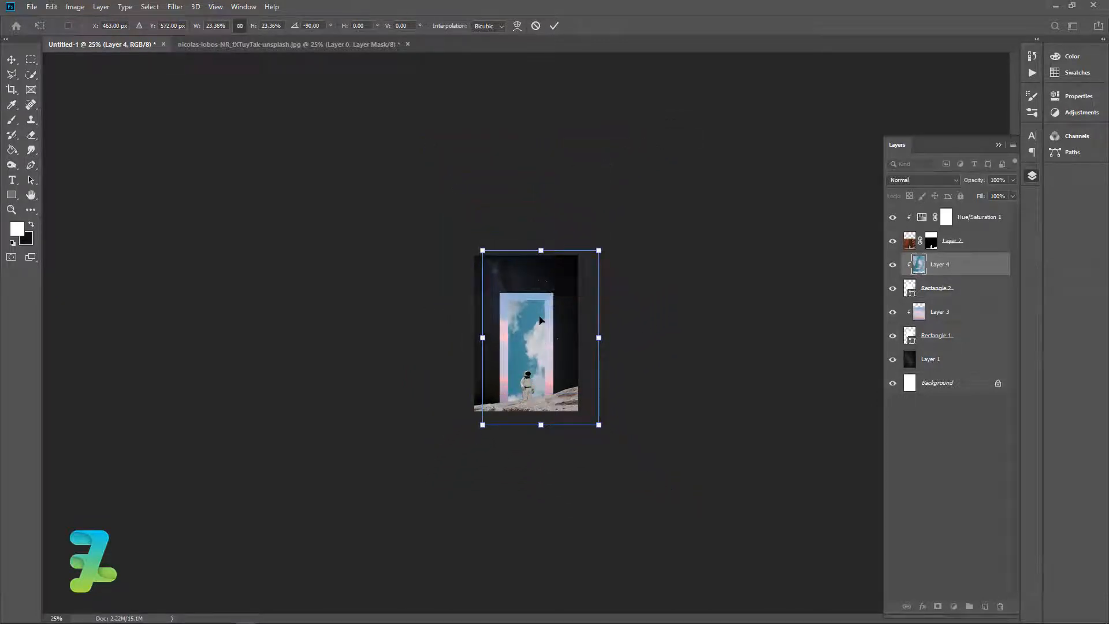
key("Return")
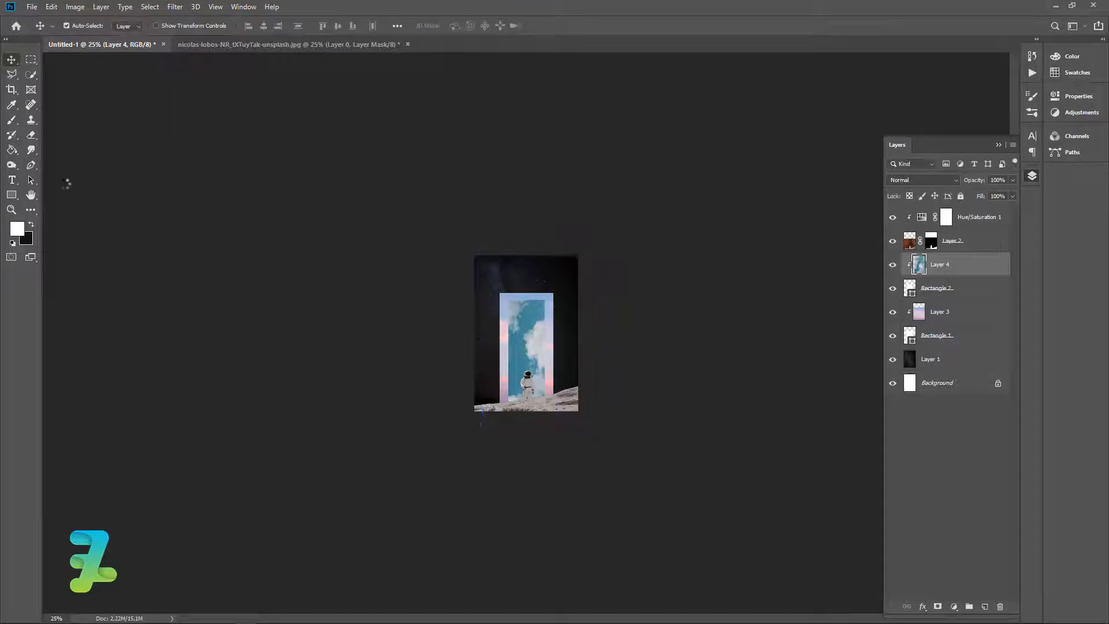
Step: Add a Multiply inner shadow to the inner rectangle with size 40 px and opacity 44%
key("ctrl+plus")
key("ctrl+plus")
key("ctrl+plus")
key("ctrl+plus")
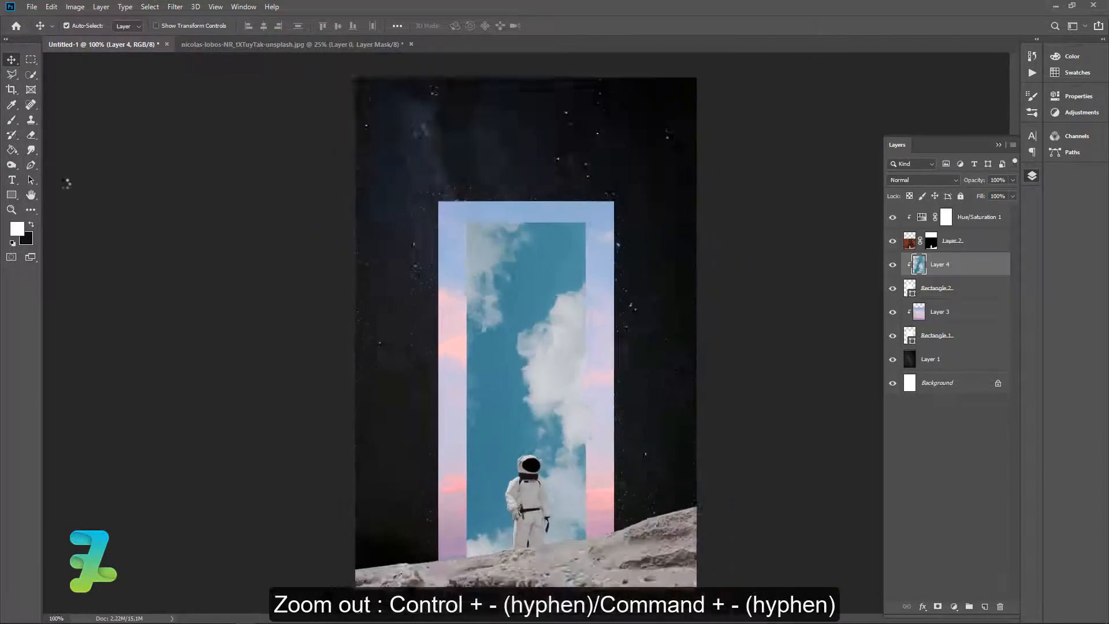
key("ctrl+minus")
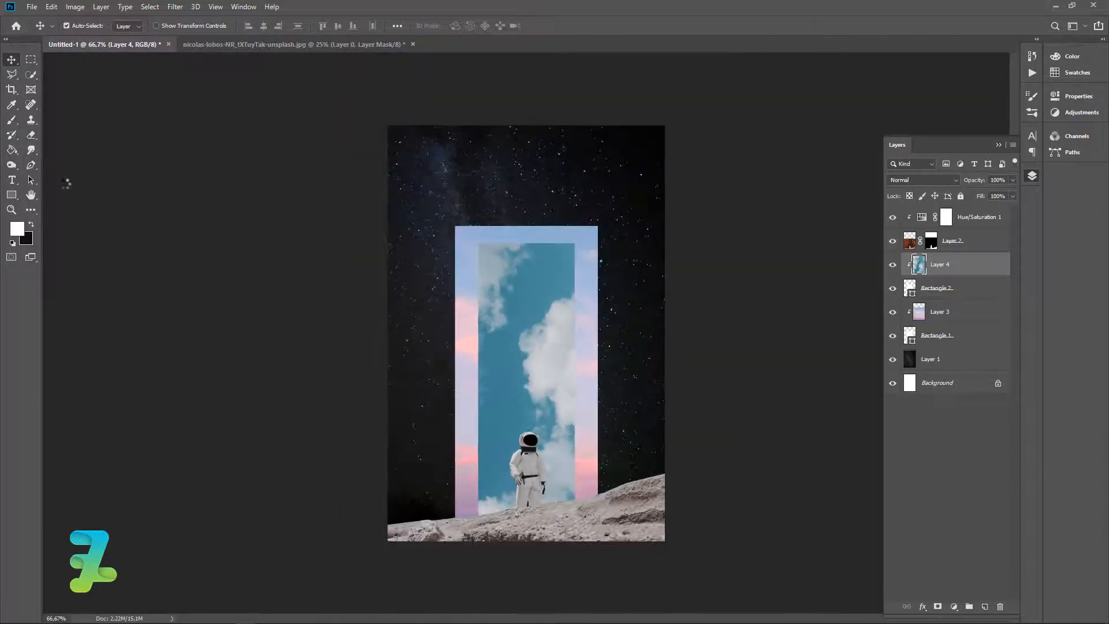
left_click(991, 292)
key("h")
double_click(992, 290)
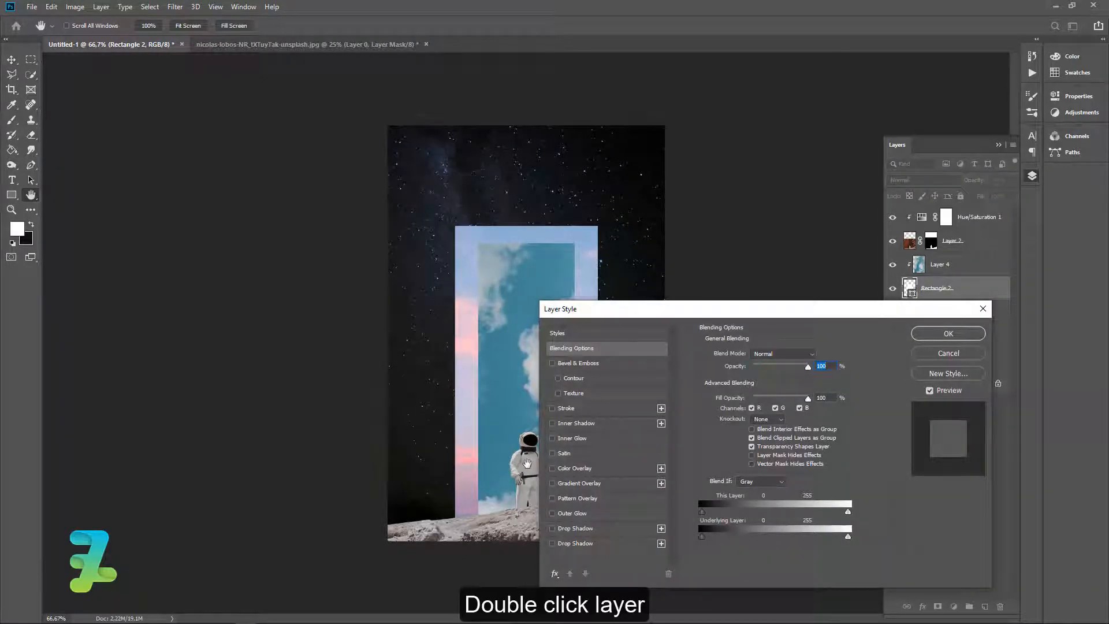
left_click(554, 425)
left_click(574, 424)
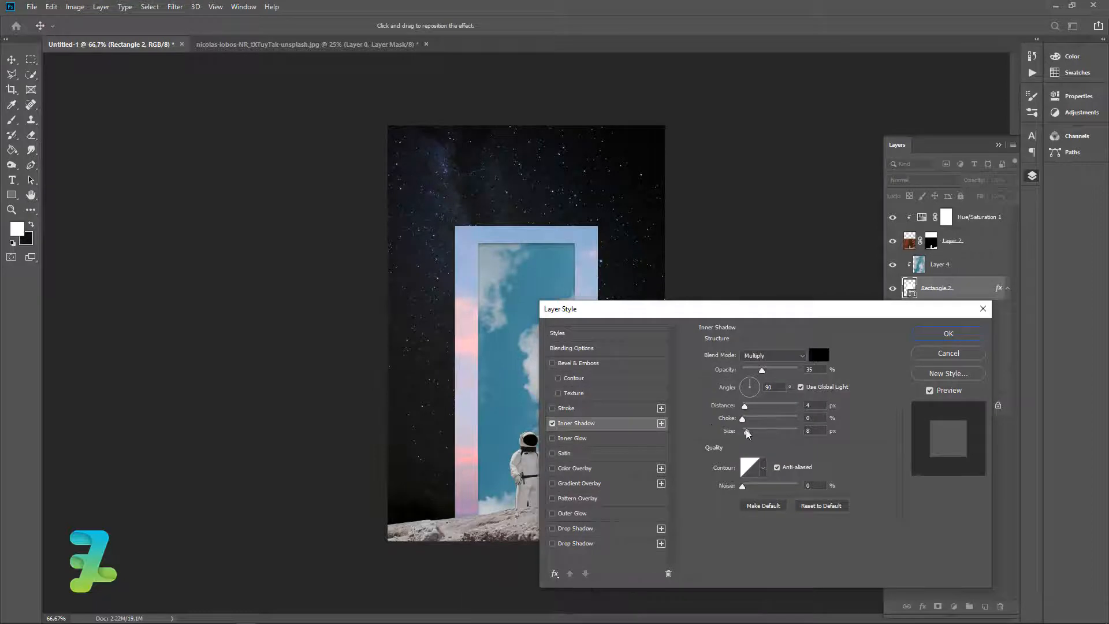
left_click_drag(745, 432, 761, 437)
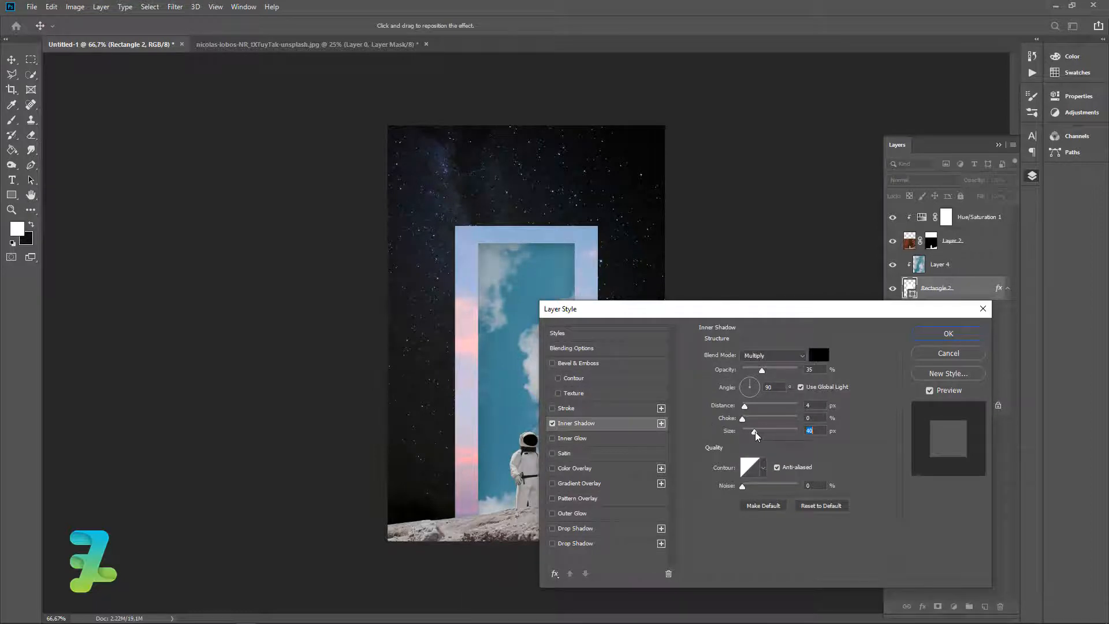
left_click_drag(768, 378, 770, 377)
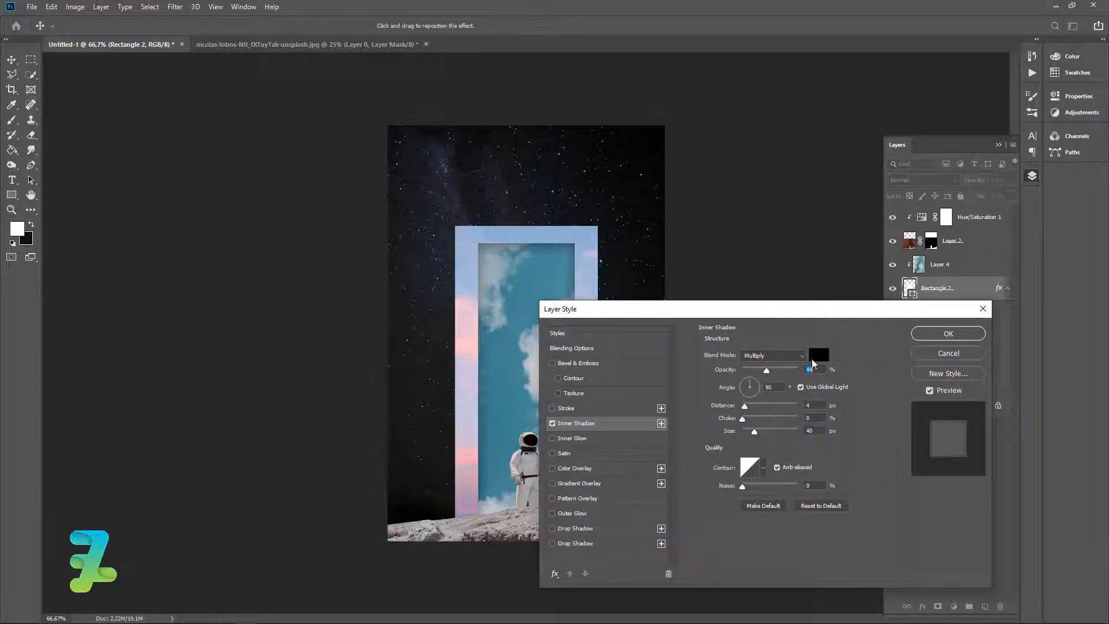
Step: Sample the doorway frame's blue for the inner shadow colour, darken it to 505f70, and apply the layer style
left_click(819, 354)
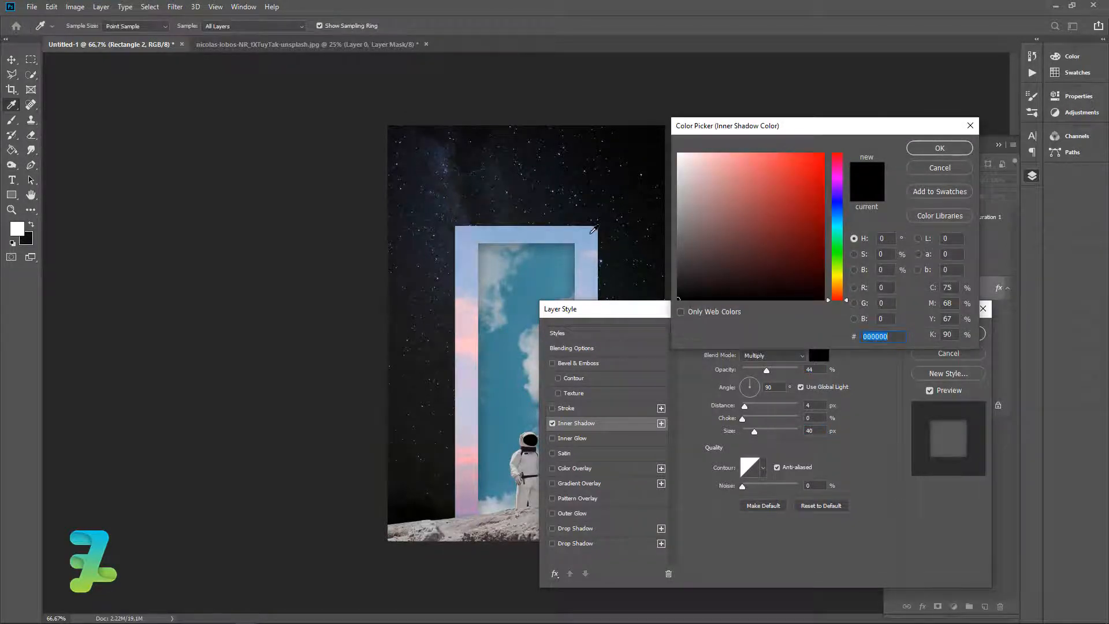
left_click(590, 232)
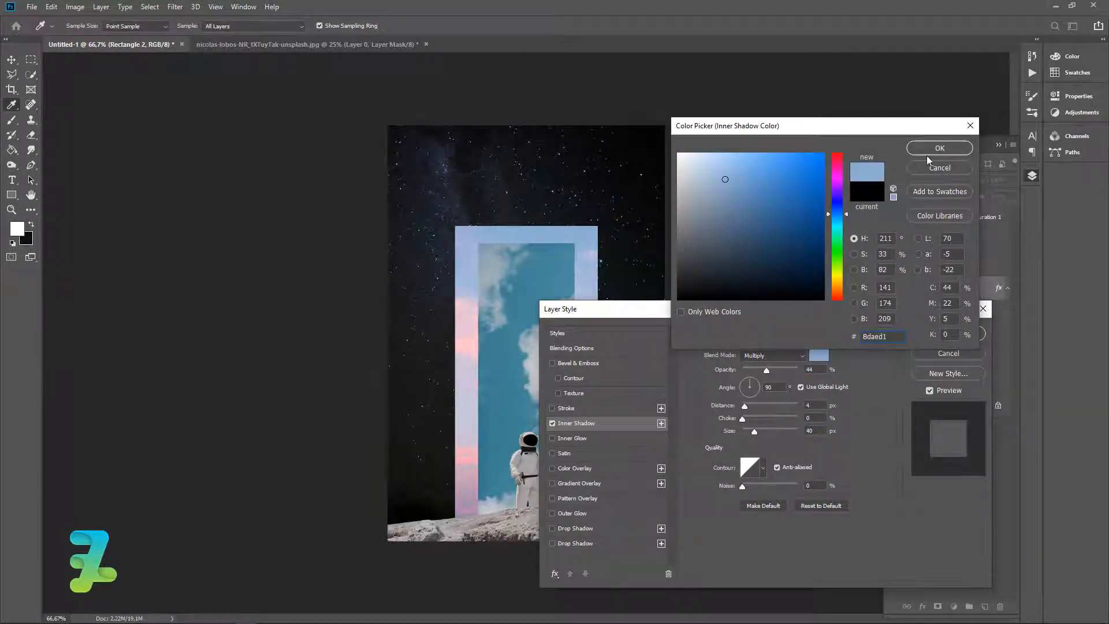
left_click_drag(720, 216, 719, 236)
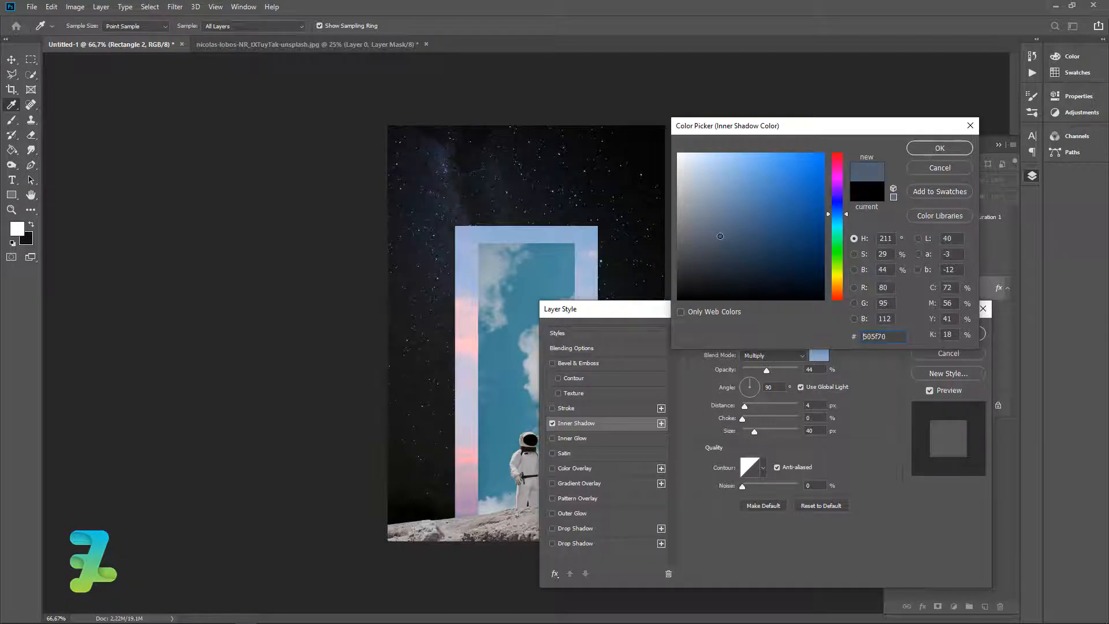
left_click(948, 153)
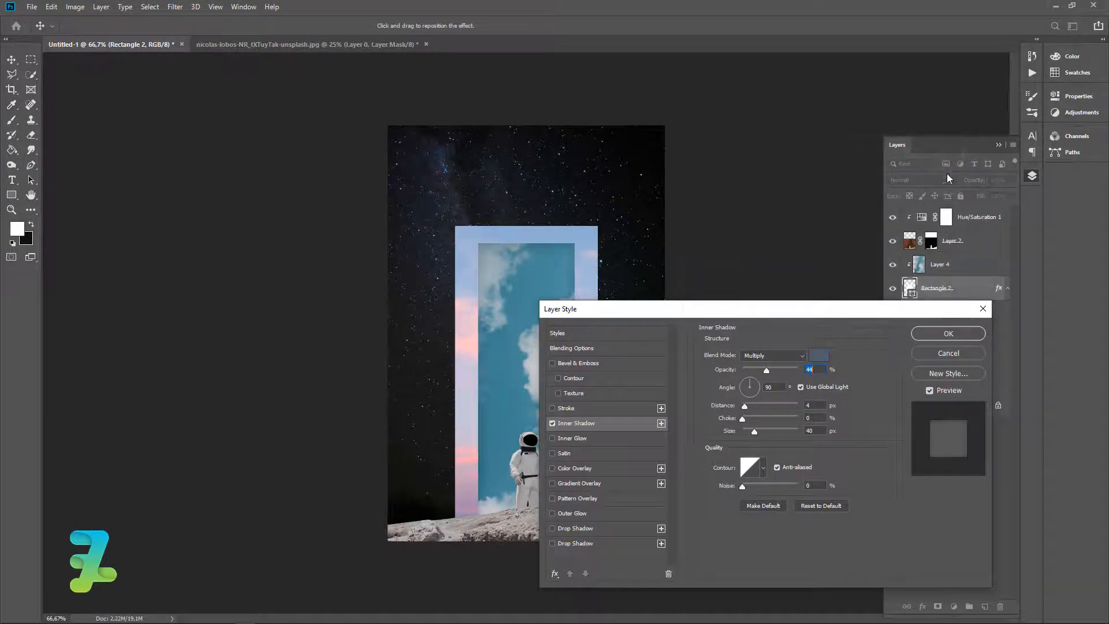
left_click(948, 334)
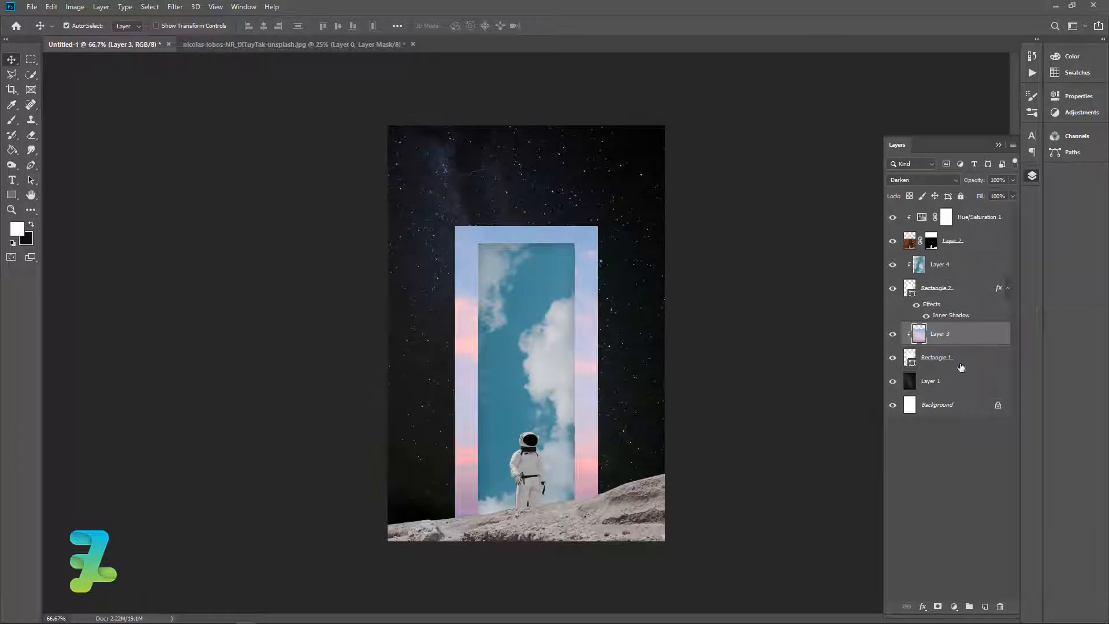
Step: Add an outer glow to the outer doorway rectangle and colour it a more saturated pink sampled from the frame
left_click(976, 361)
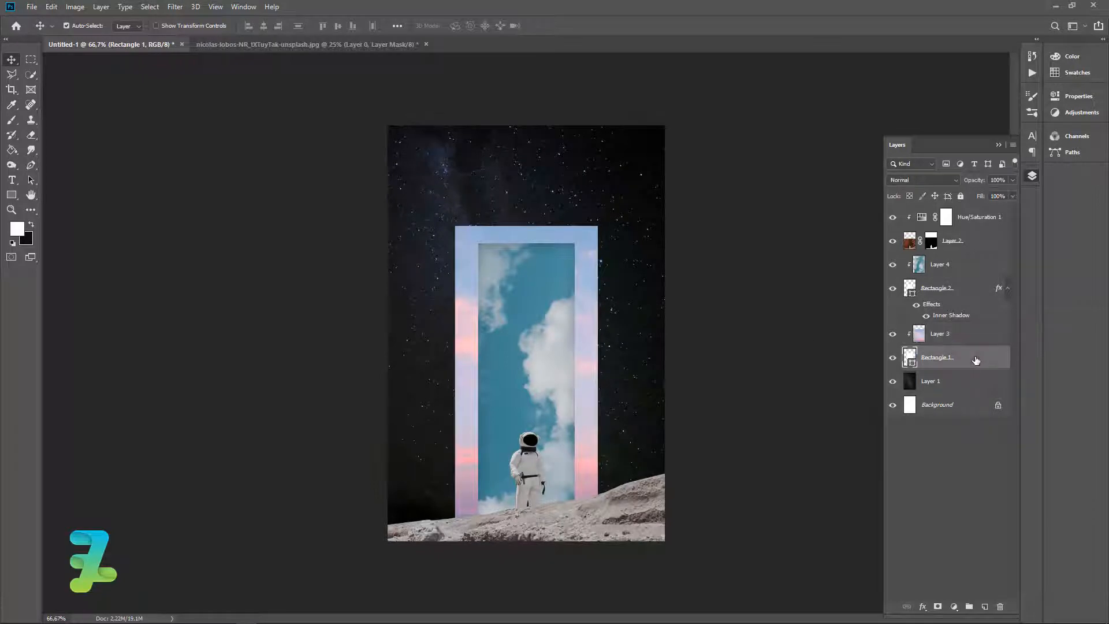
double_click(994, 362)
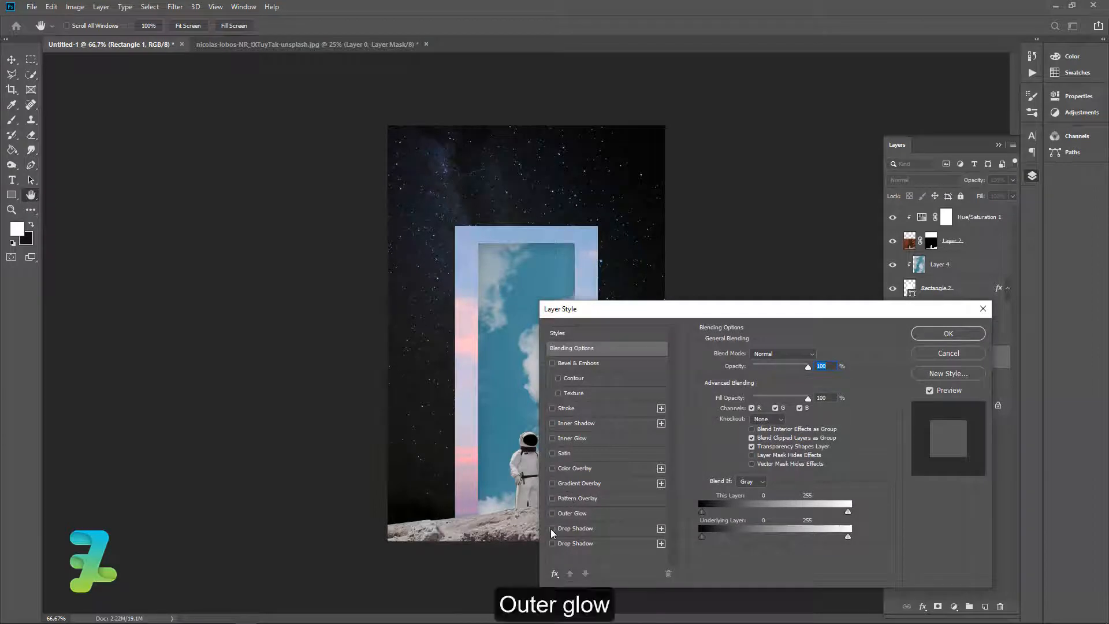
left_click(552, 514)
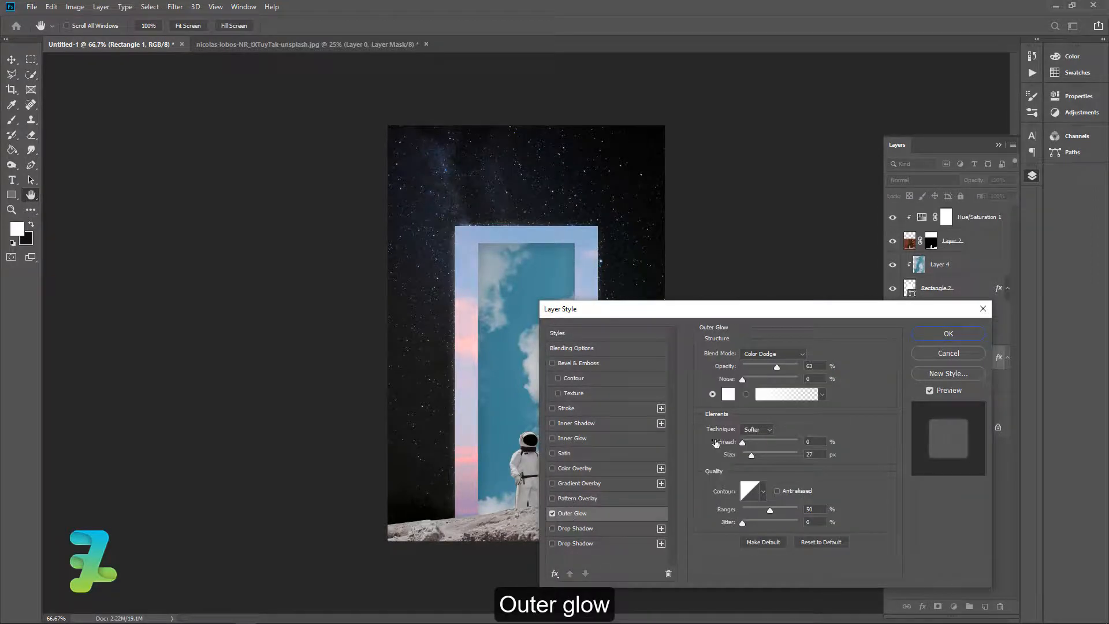
left_click(729, 396)
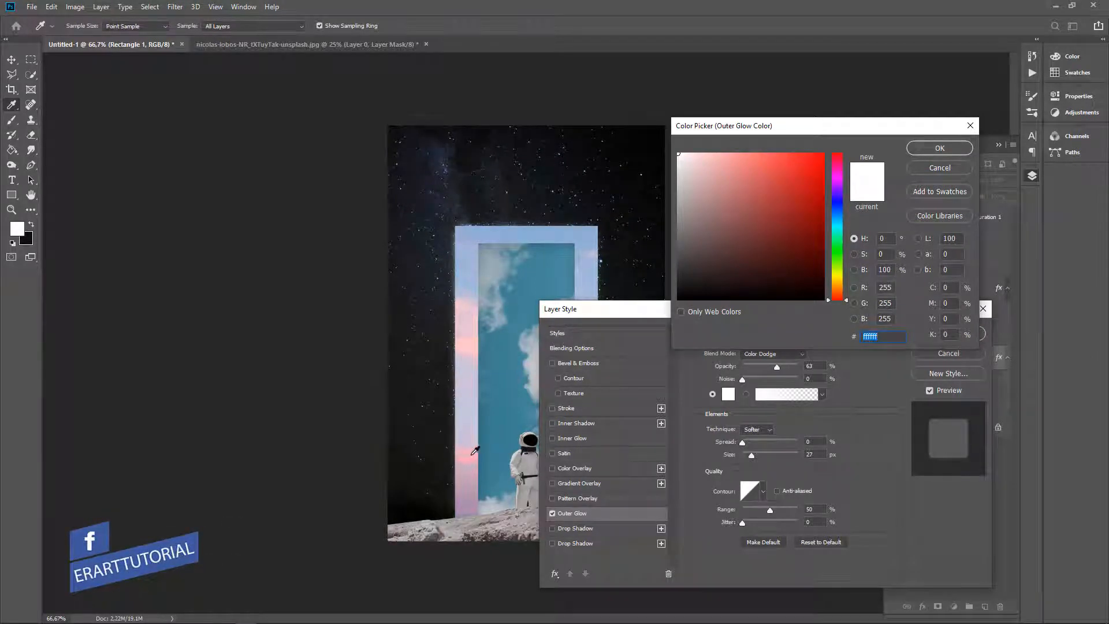
left_click(474, 450)
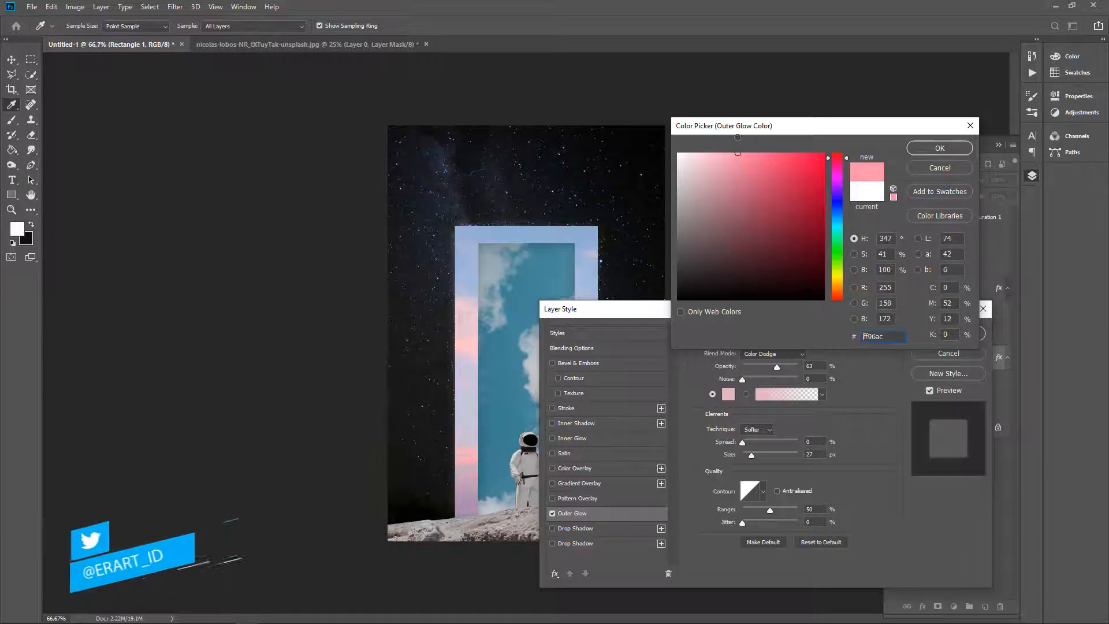
left_click(762, 152)
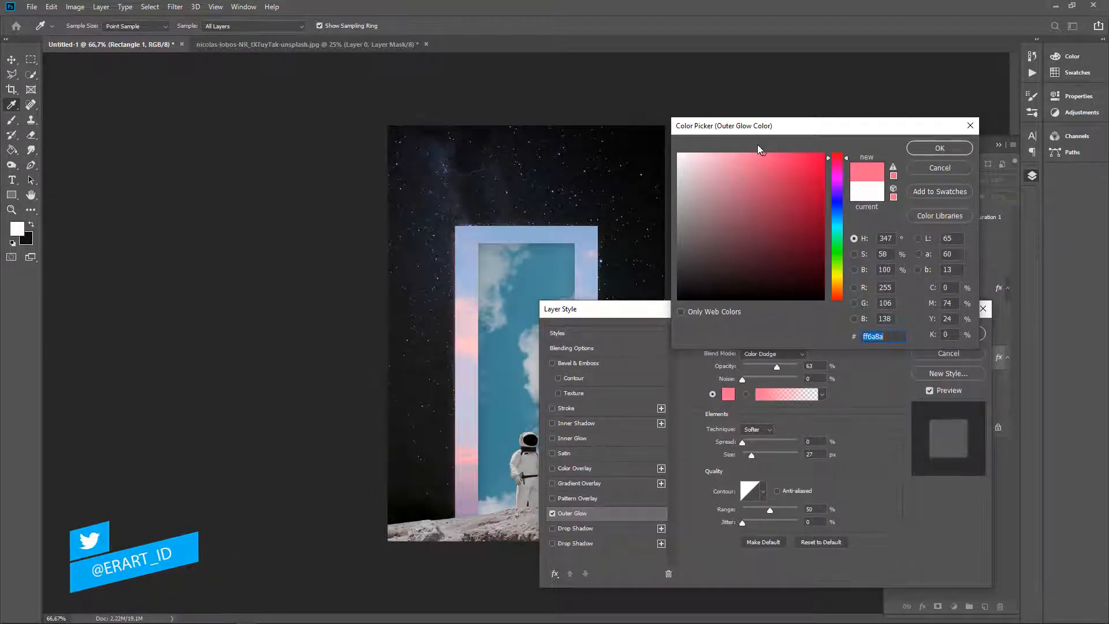
left_click(752, 153)
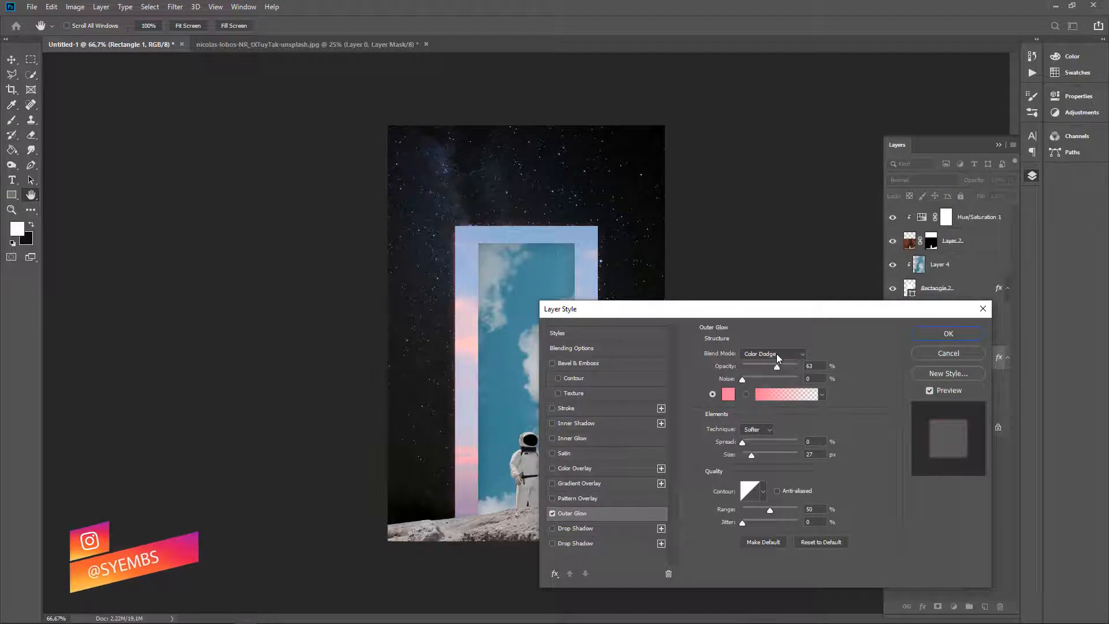
Step: Try the Overlay and Multiply blend modes for the outer glow
left_click(774, 353)
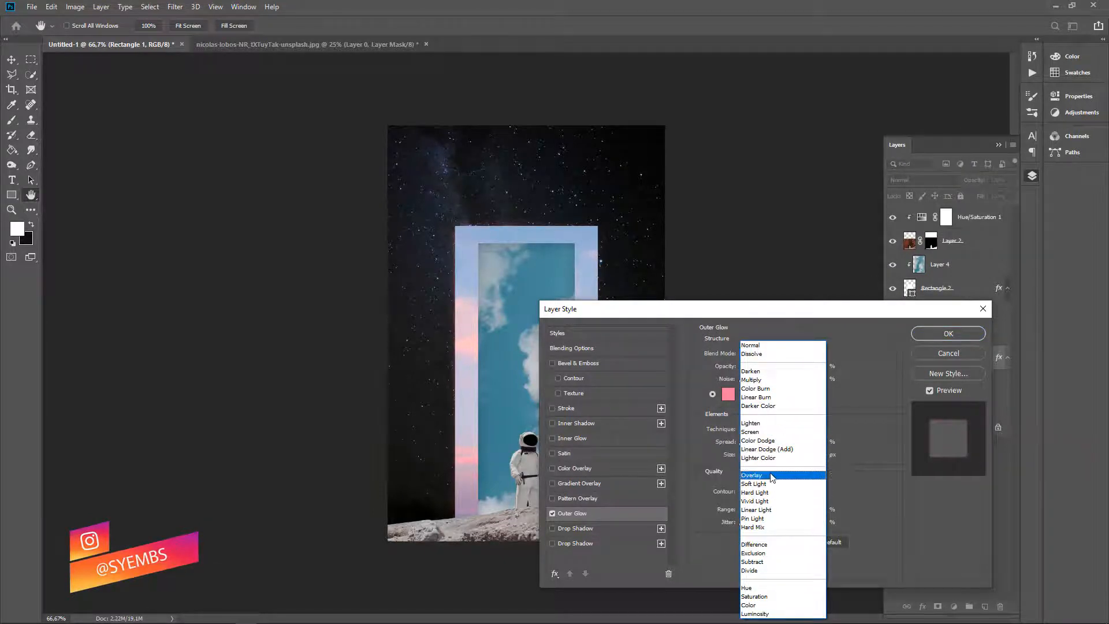
left_click(771, 475)
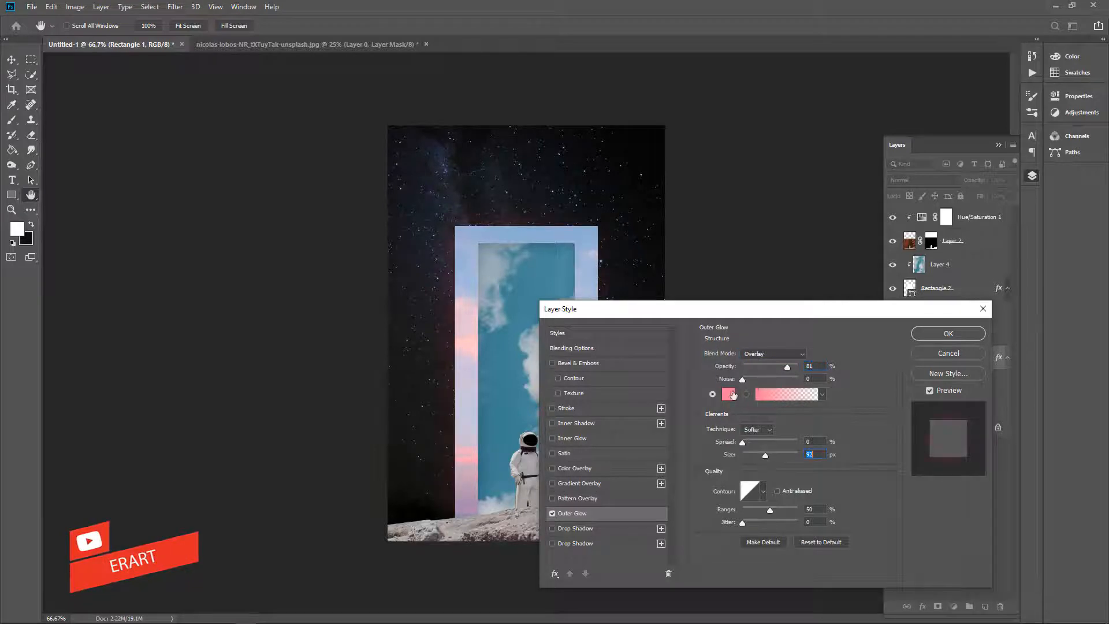
left_click(768, 355)
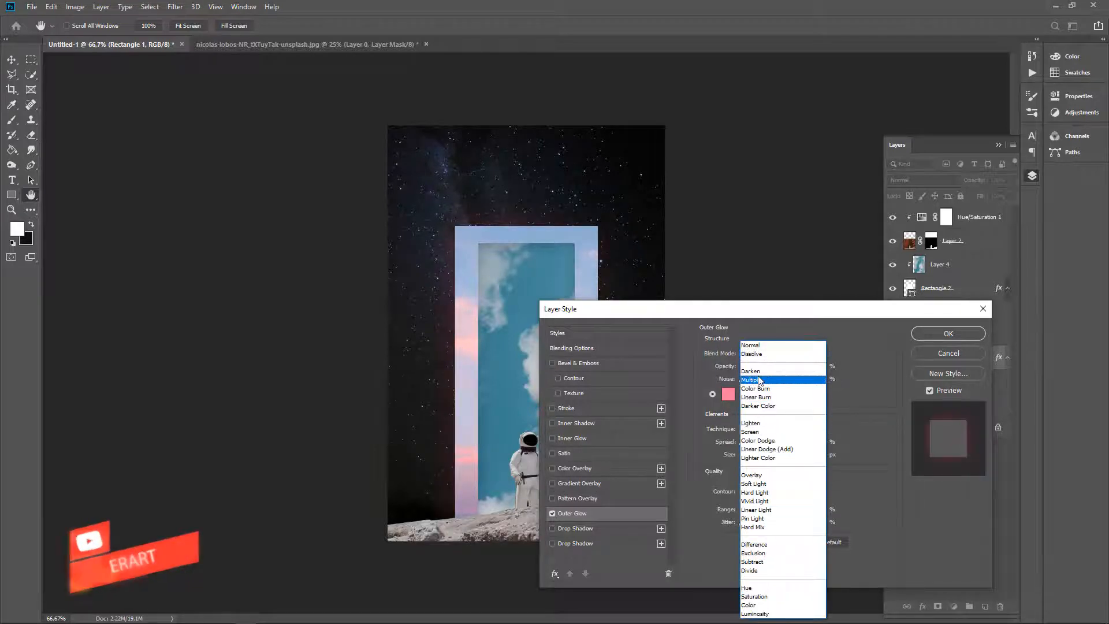
left_click(760, 379)
Step: Set the outer glow to Normal blend mode with a size of 54 px and an opacity of about 35%
left_click(770, 354)
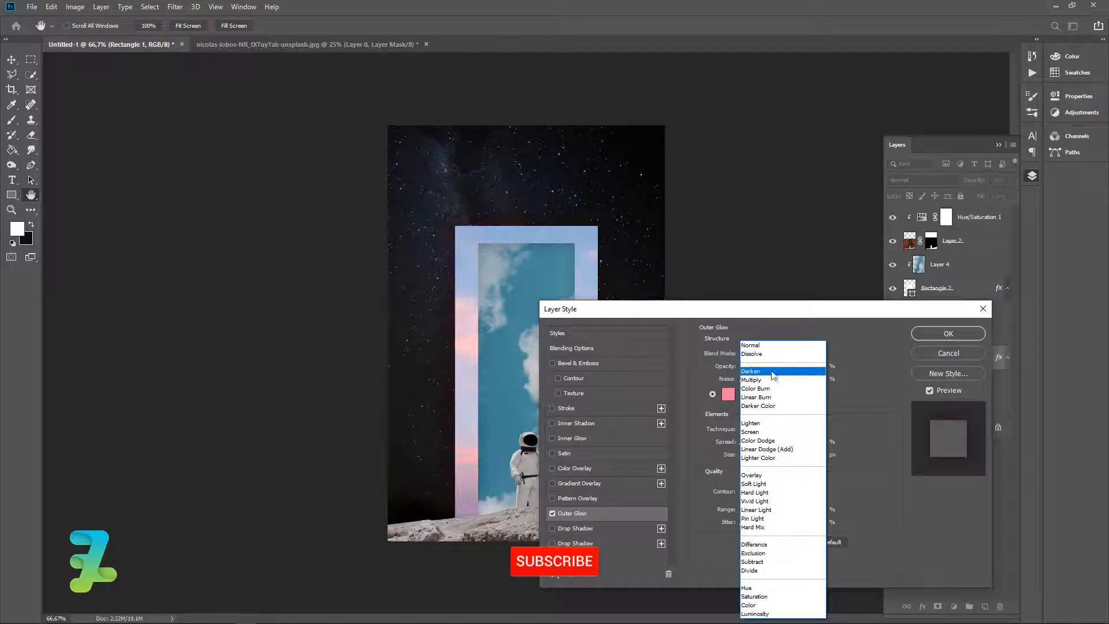
left_click(768, 345)
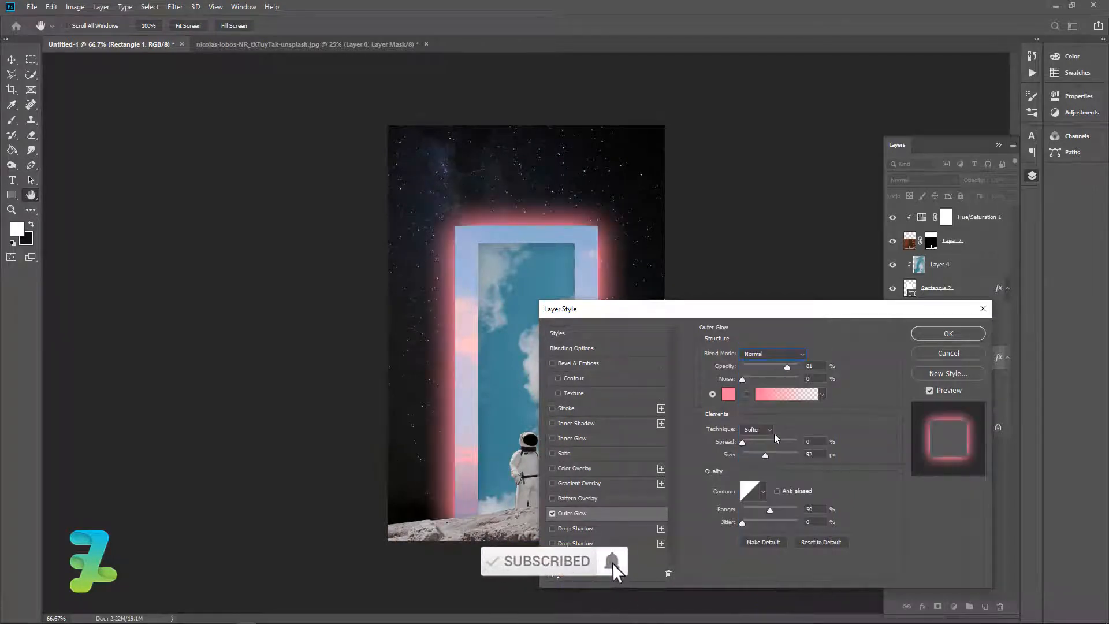
left_click_drag(765, 456, 758, 458)
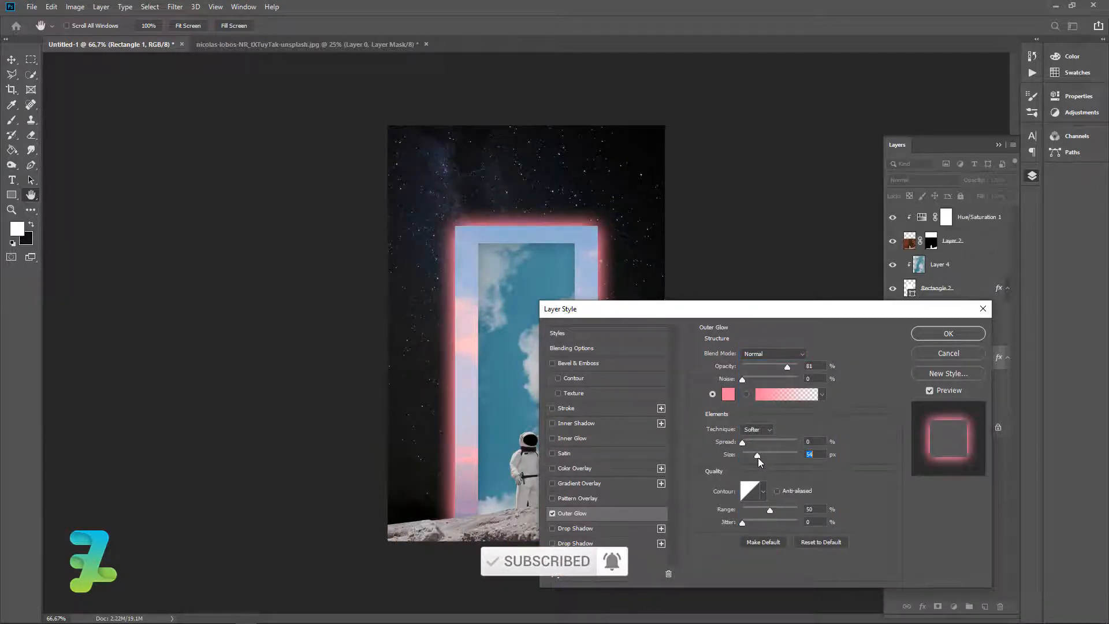
left_click_drag(788, 365, 759, 372)
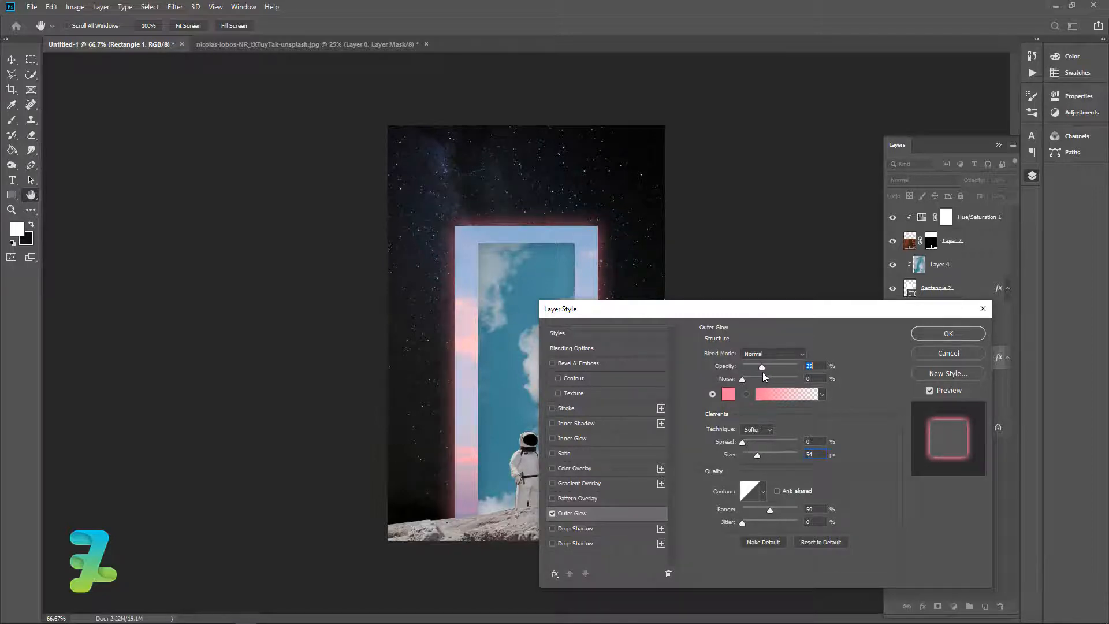
Step: Add a Screen inner glow in light blue sampled from the doorway frame, set its opacity to 61%, and apply the layer style
left_click(552, 438)
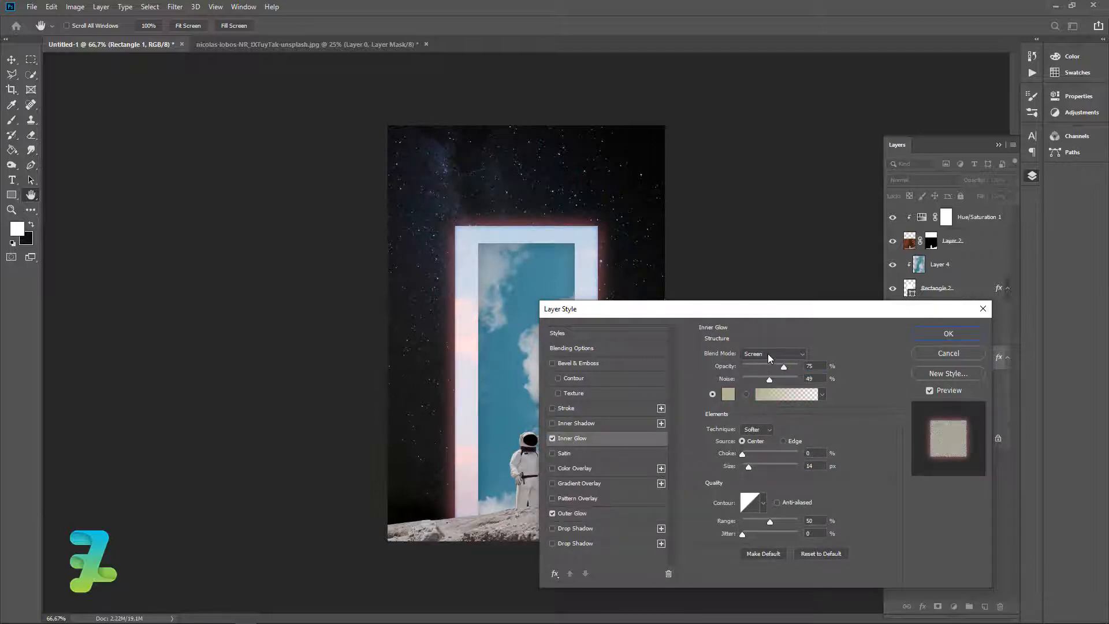
left_click(727, 394)
left_click(471, 280)
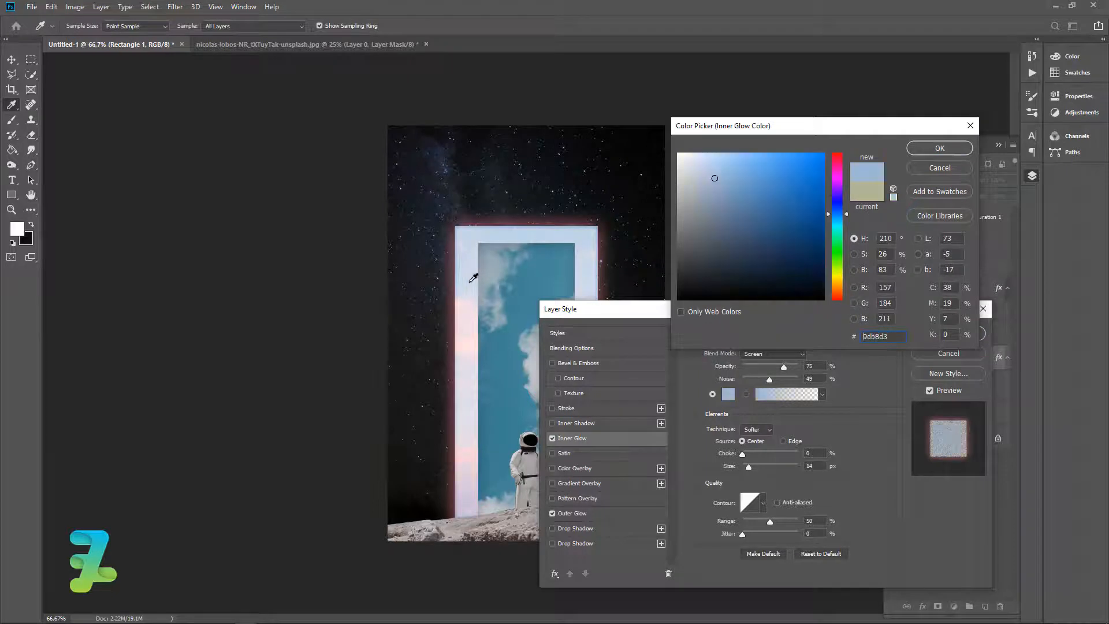
left_click(940, 149)
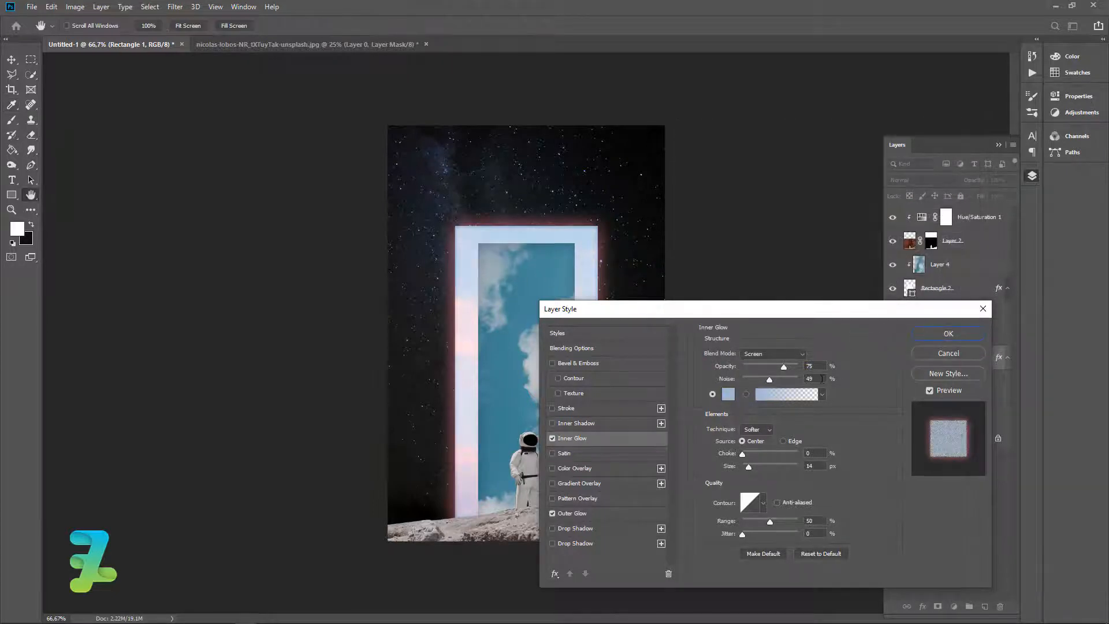
mouse_move(784, 369)
left_mouse_down()
mouse_move(765, 367)
mouse_move(778, 356)
left_mouse_up()
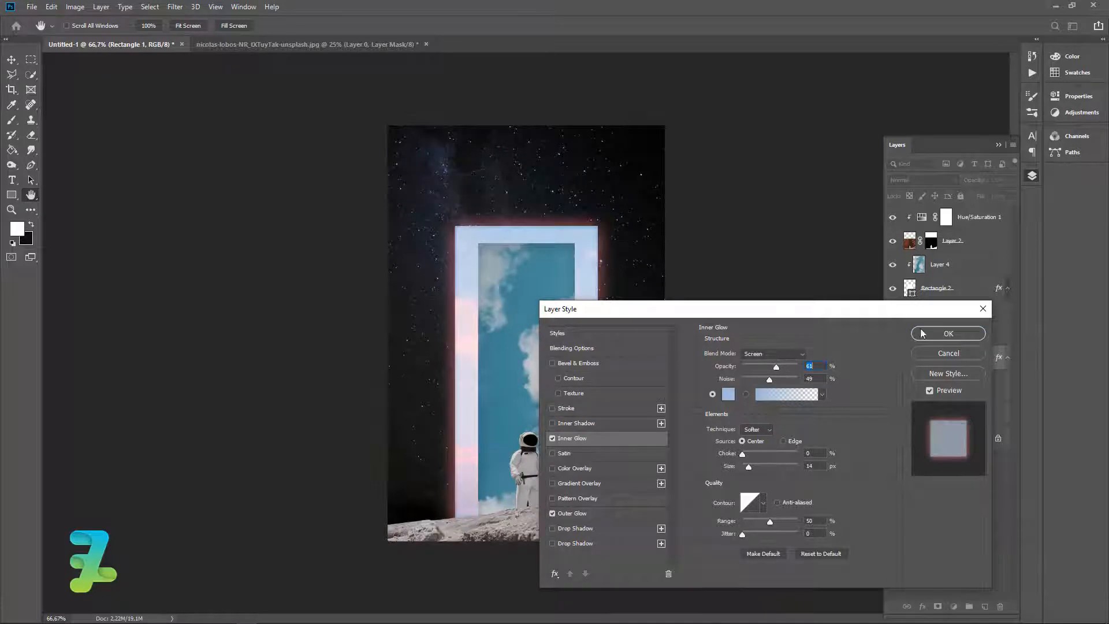
left_click(950, 335)
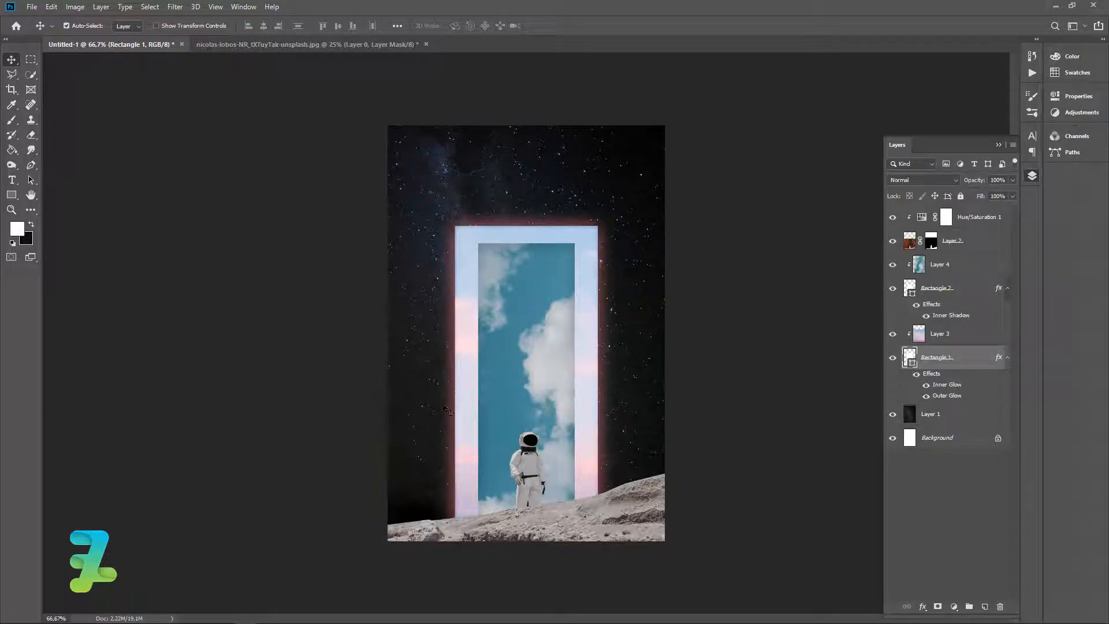
Step: Create a new empty layer directly above the astronaut layer, clipped to it
key("ctrl+plus")
key("ctrl+plus")
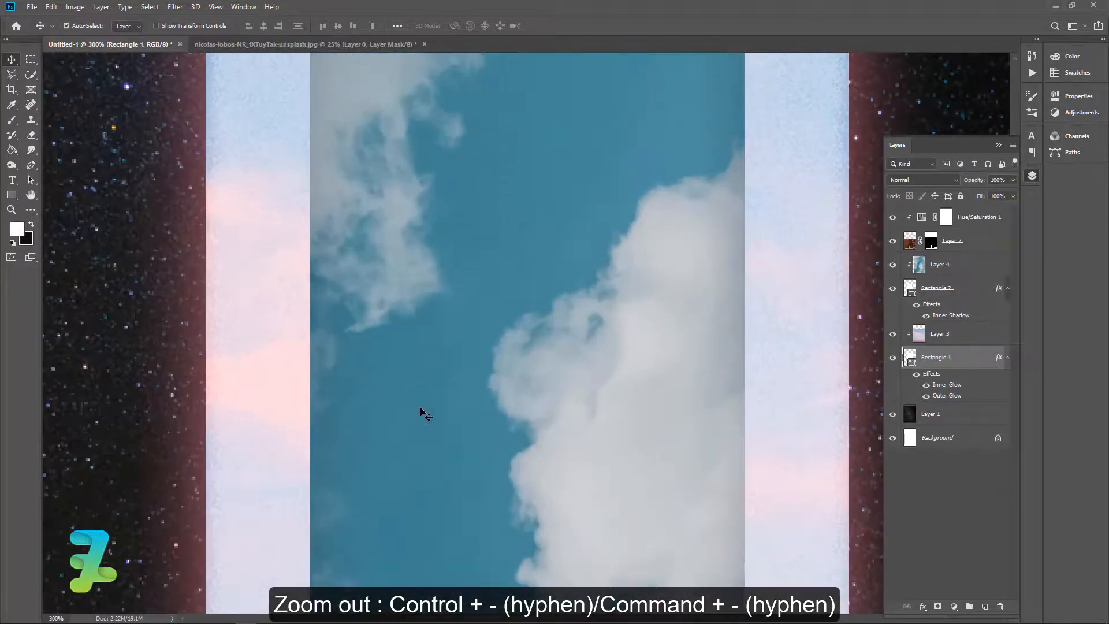
key("ctrl+plus")
scroll(532, 446, "down", 5)
scroll(547, 438, "down", 10)
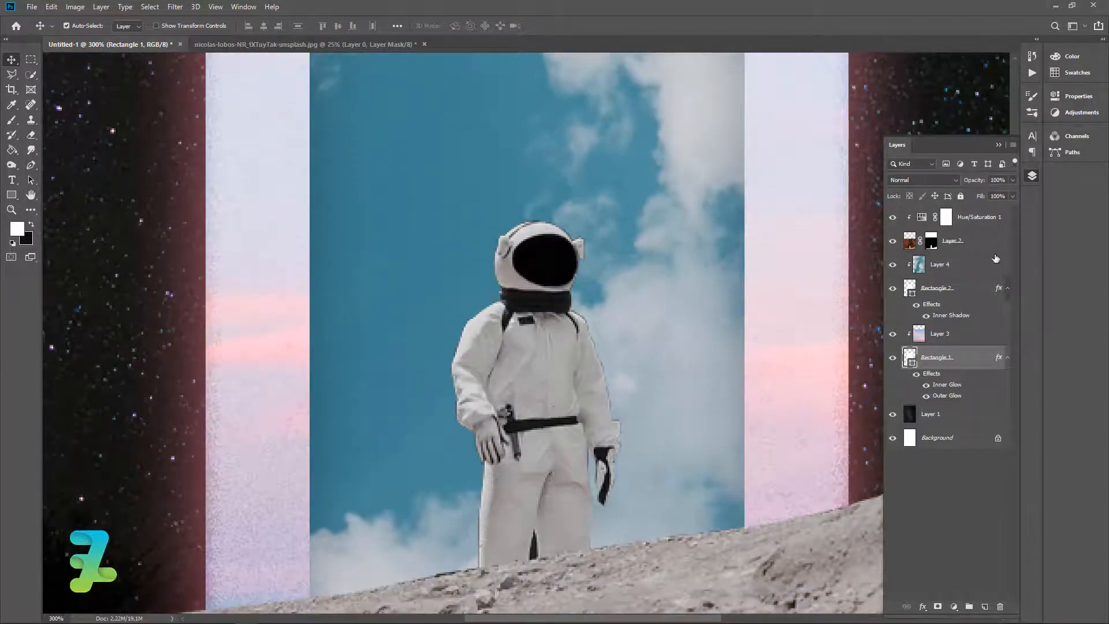
left_click(989, 243)
left_click(986, 606)
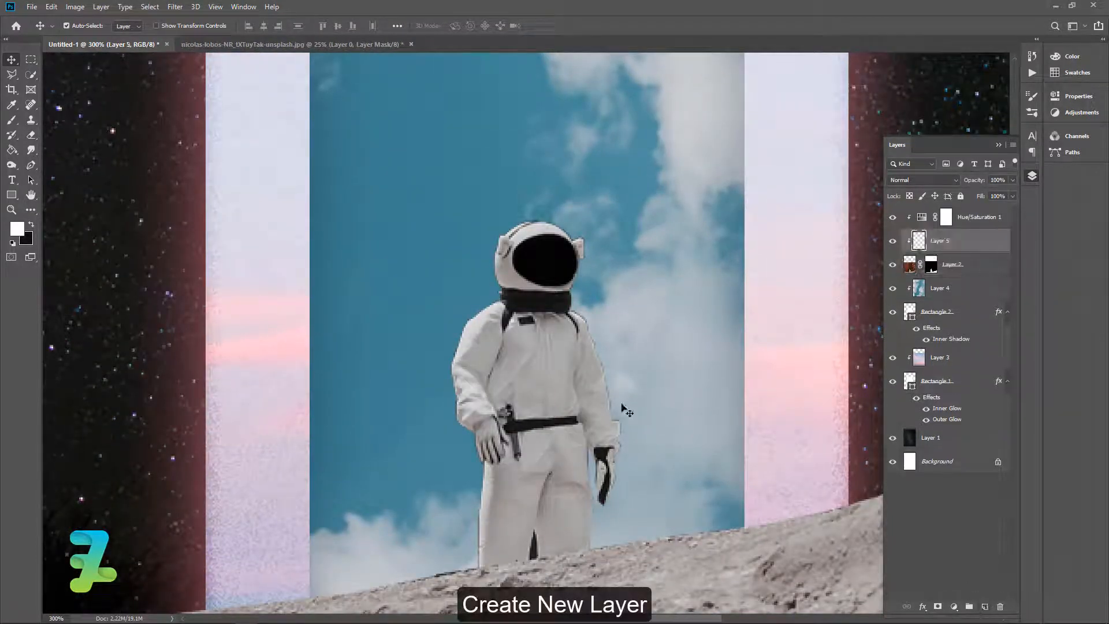
Step: Trace a closed Pen tool path around the black visor of the astronaut's helmet
key("ctrl+plus")
key("ctrl+plus")
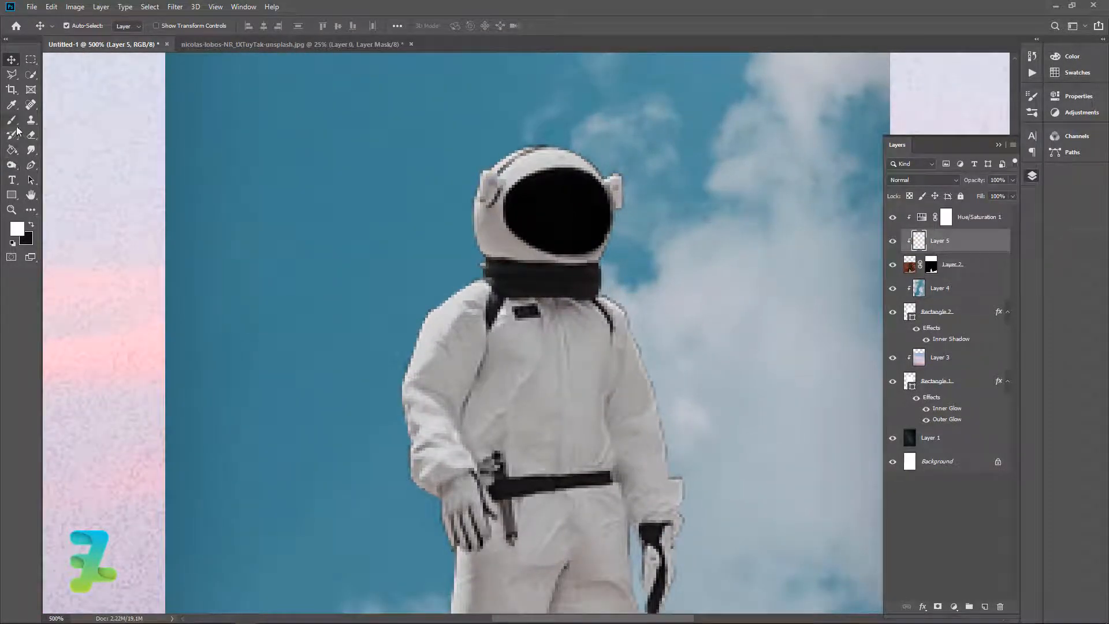
left_click(31, 164)
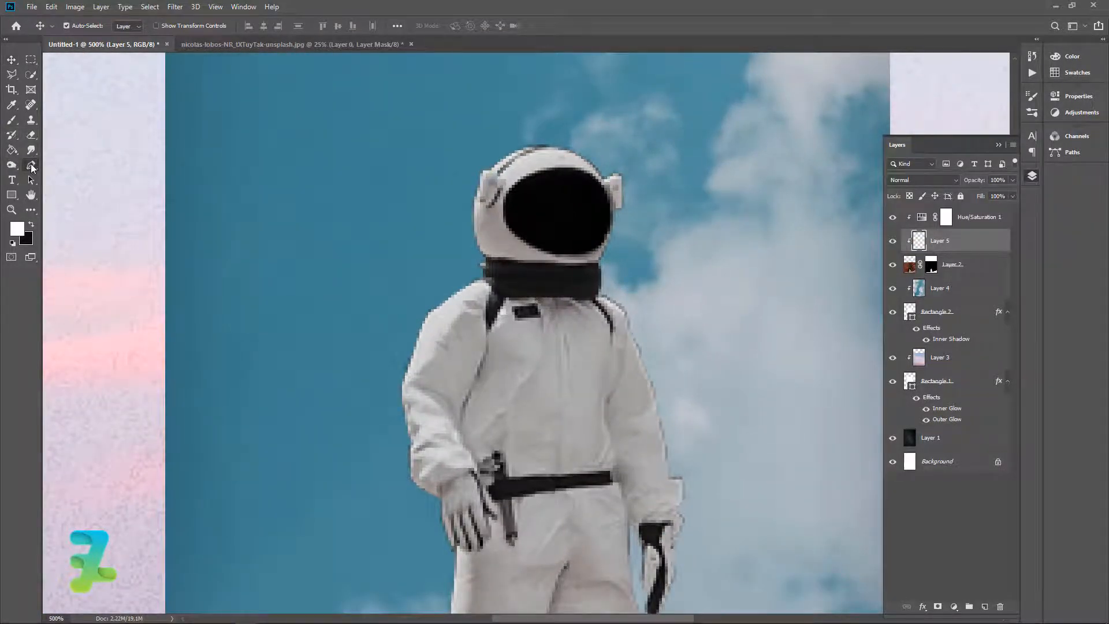
left_click(506, 225)
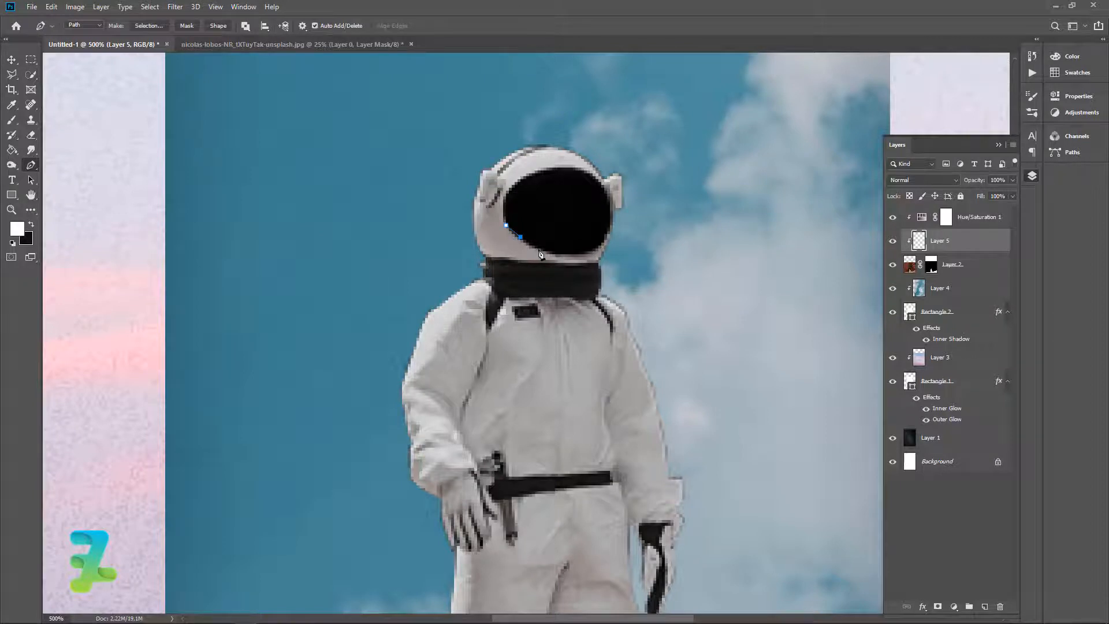
key("ctrl+z")
left_click(505, 225)
left_click_drag(546, 255, 607, 242)
left_click(610, 205)
left_click(593, 176)
left_click(576, 168)
left_click(542, 167)
left_click_drag(541, 172, 532, 173)
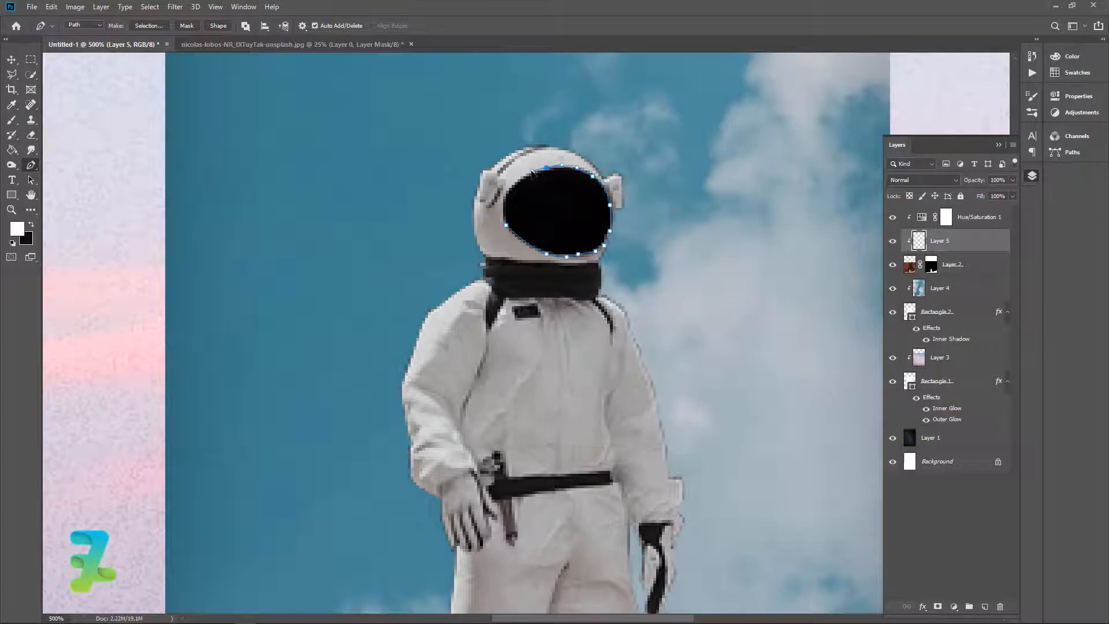
left_click(509, 191)
Step: Convert the visor path into a new anti-aliased selection with a 0 px feather radius
right_click(563, 198)
left_click(615, 182)
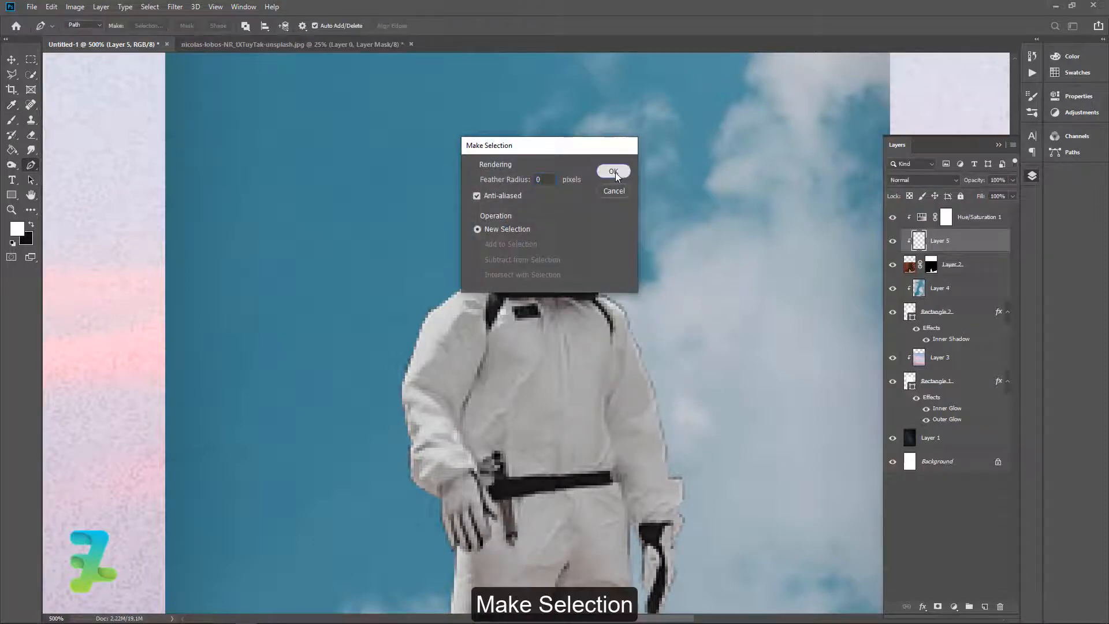
left_click(614, 172)
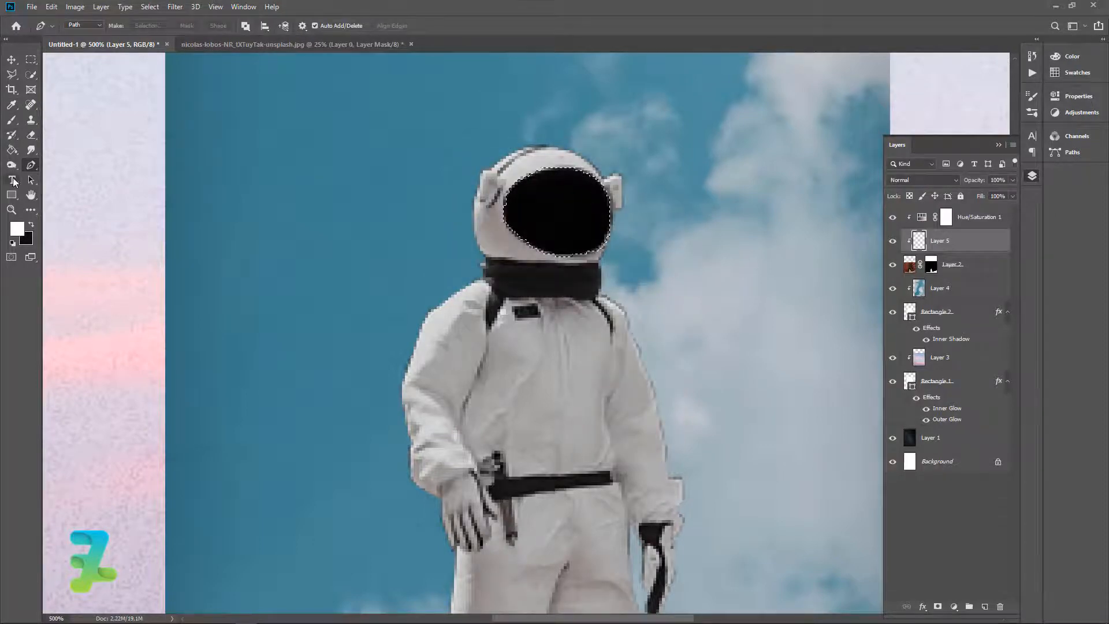
Step: Choose the Red, Green preset for the Gradient tool and change its starting colour stop to pink ff9ed9
left_click(13, 150)
left_click(62, 150)
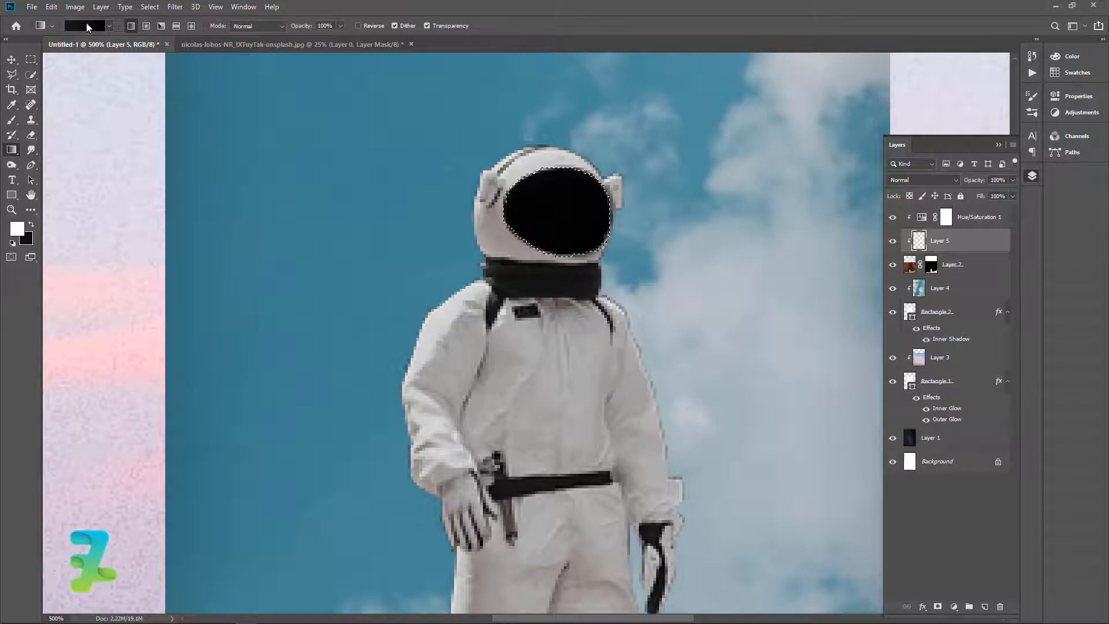
left_click(87, 26)
left_click(754, 175)
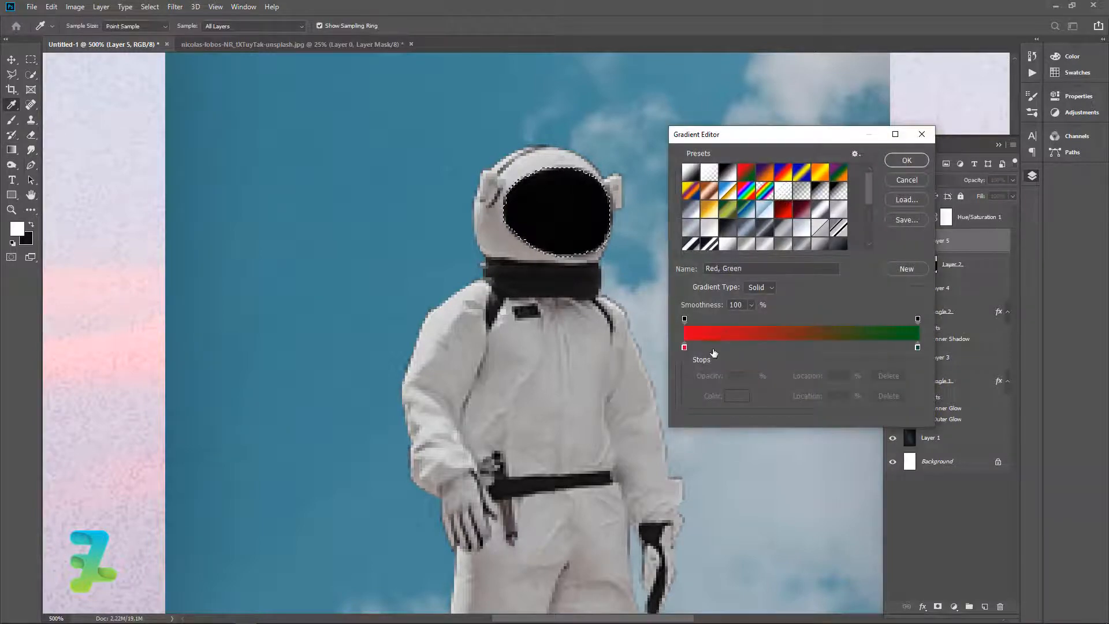
double_click(685, 348)
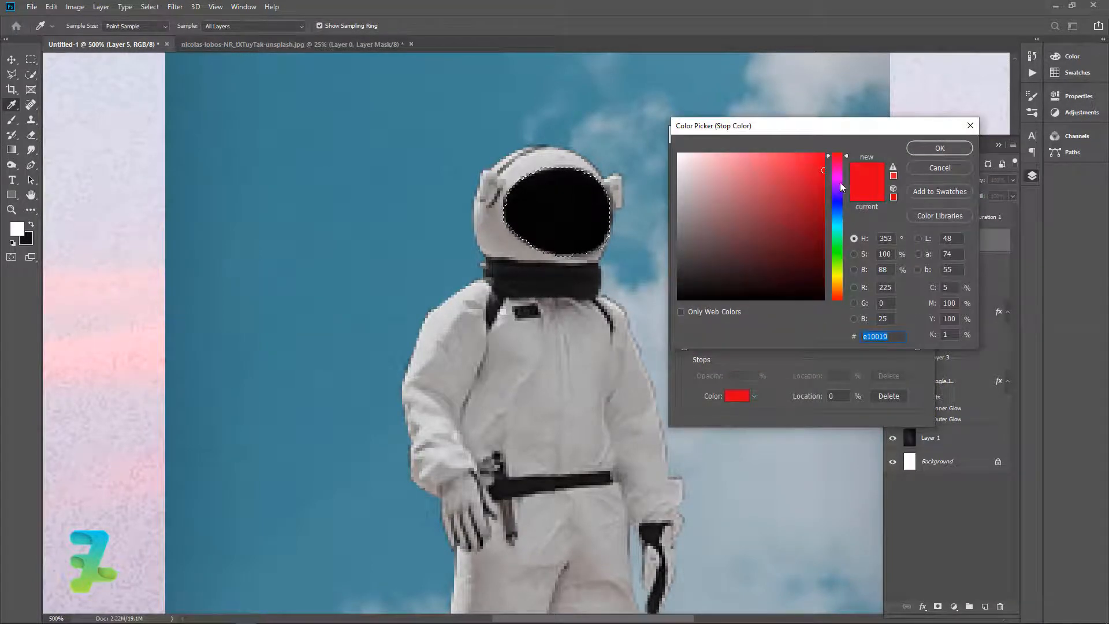
left_click_drag(840, 182, 837, 168)
left_click(733, 153)
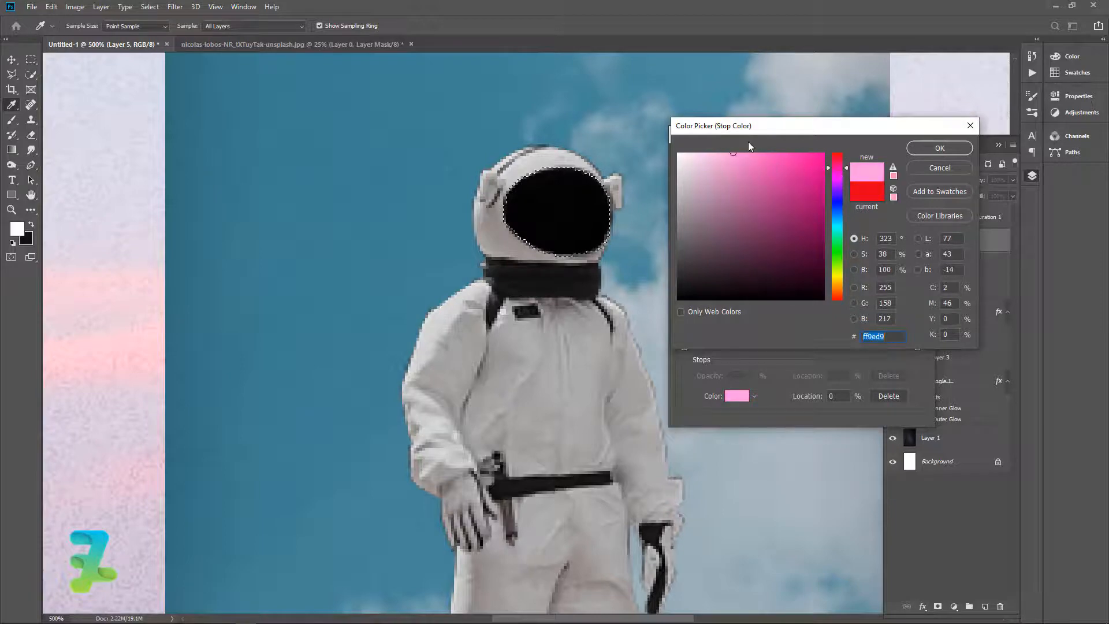
left_click(924, 148)
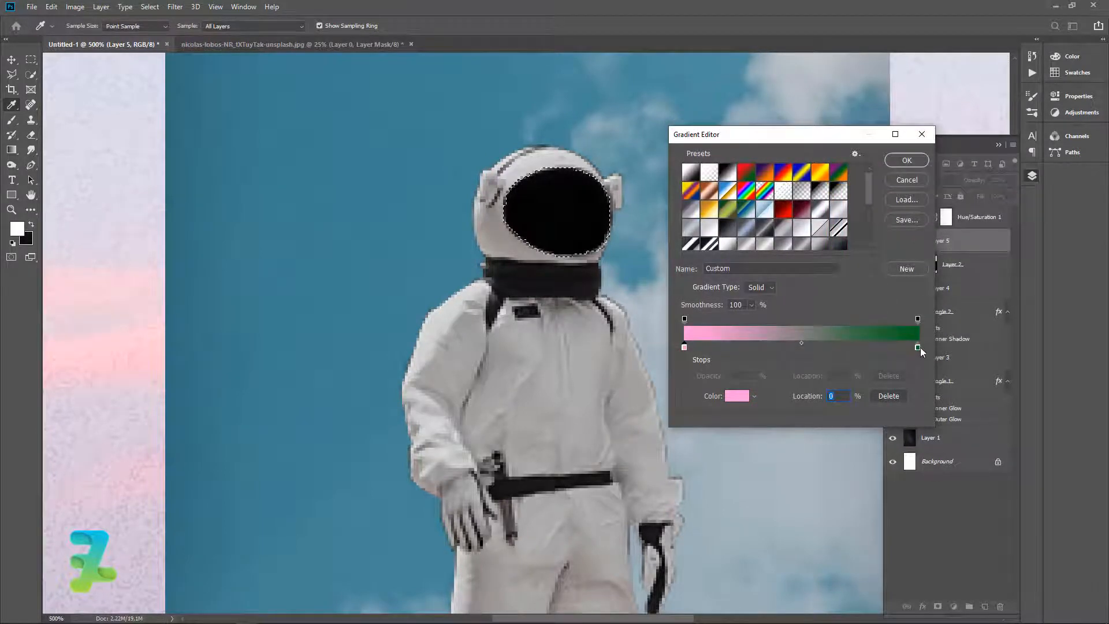
Step: Change the gradient's end colour stop from green to light purple cea3ff
double_click(918, 348)
left_click_drag(837, 243, 837, 182)
mouse_move(737, 167)
left_mouse_down()
mouse_move(716, 148)
mouse_move(760, 147)
mouse_move(730, 135)
left_mouse_up()
left_click_drag(834, 183, 841, 189)
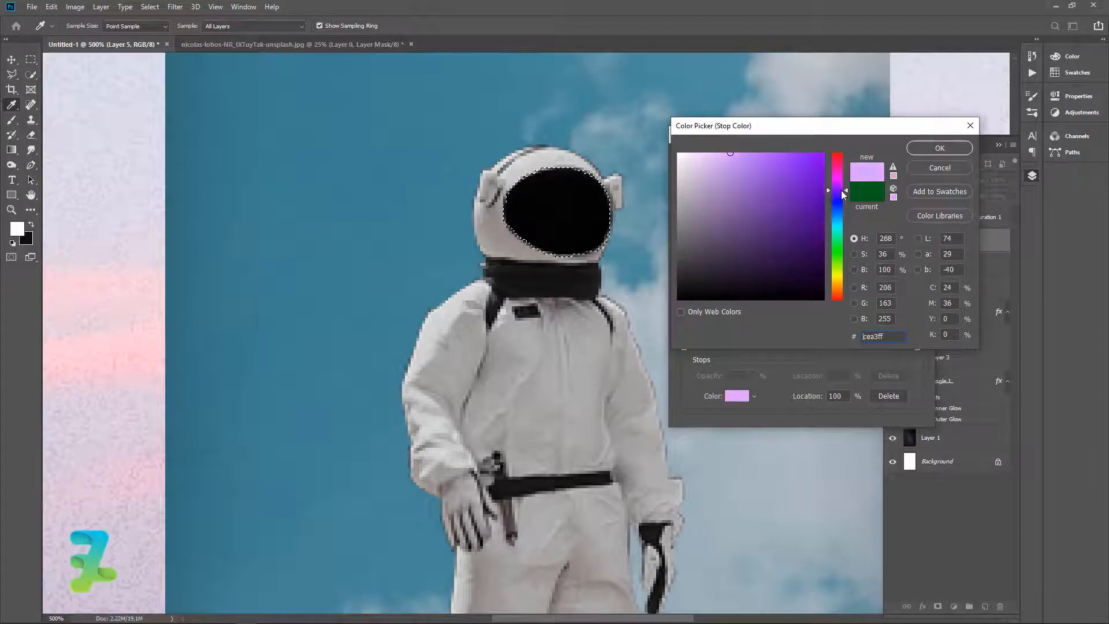
left_click(932, 152)
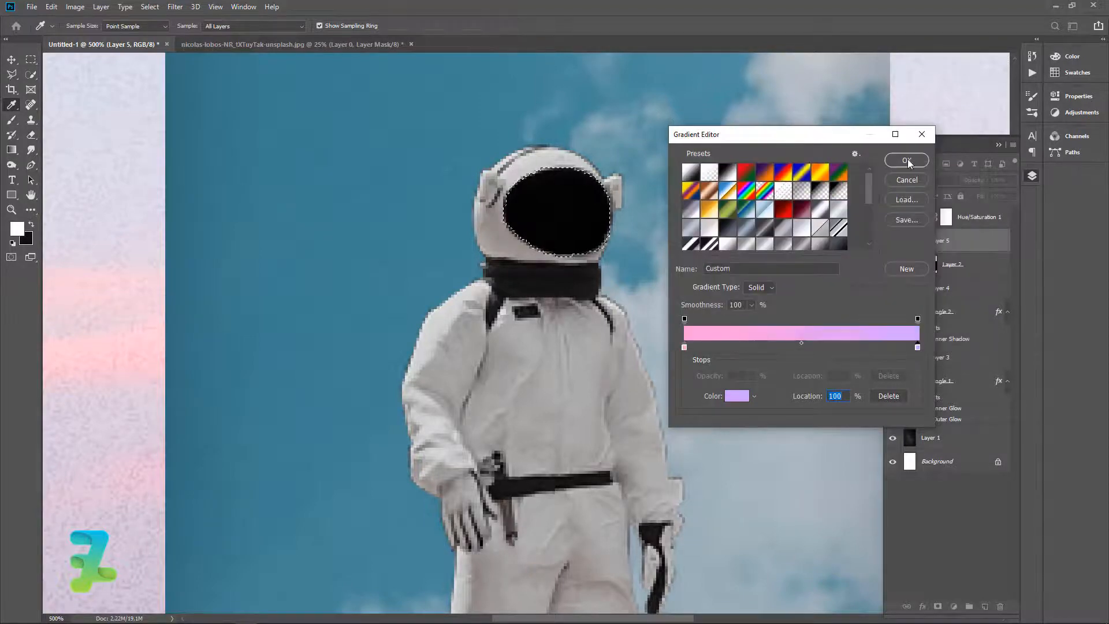
Step: Fill the visor selection with the pink-to-purple gradient, move its layer above Hue/Saturation 1, and deselect
left_click(906, 161)
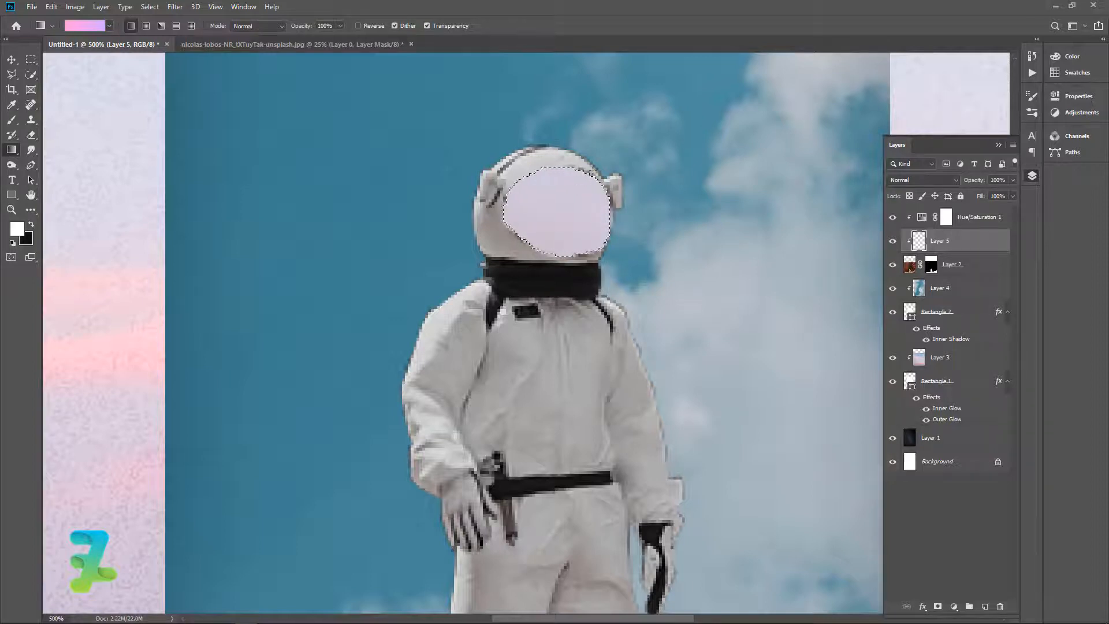
left_click(11, 59)
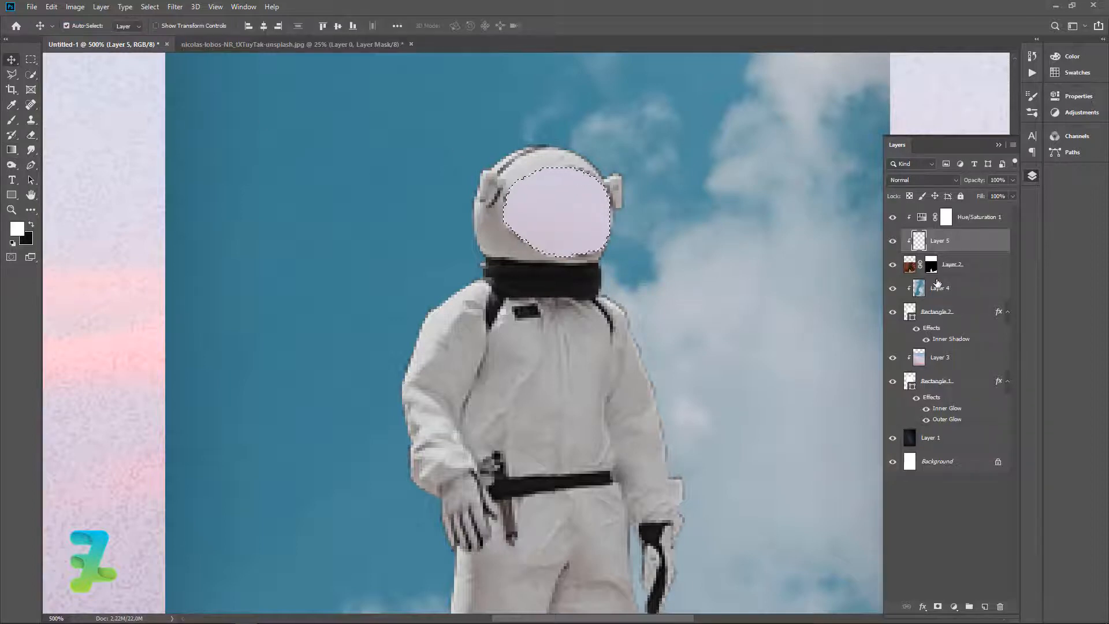
left_click_drag(918, 241, 921, 217)
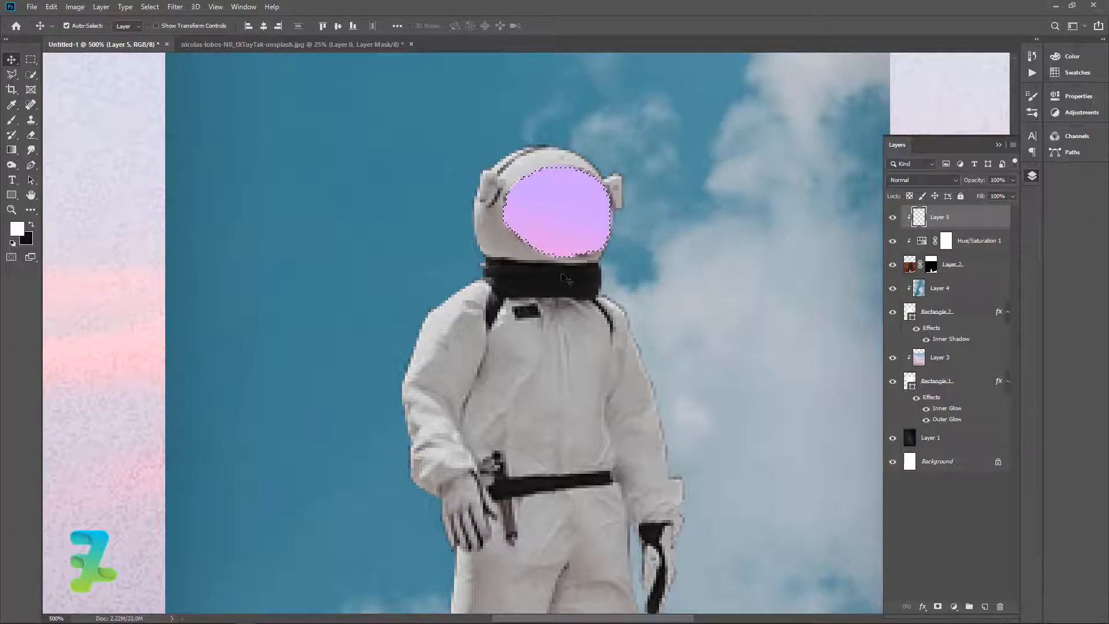
key("ctrl")
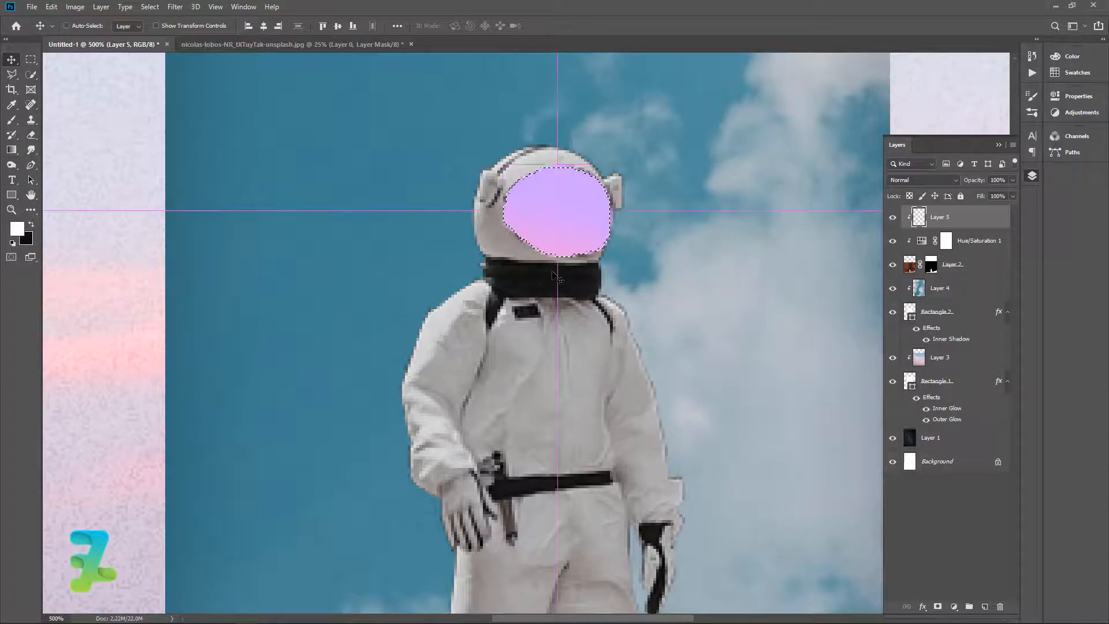
key("ctrl+d")
Step: Add a new layer above the visor gradient and clip it to the astronaut layer
scroll(558, 277, "down", 3)
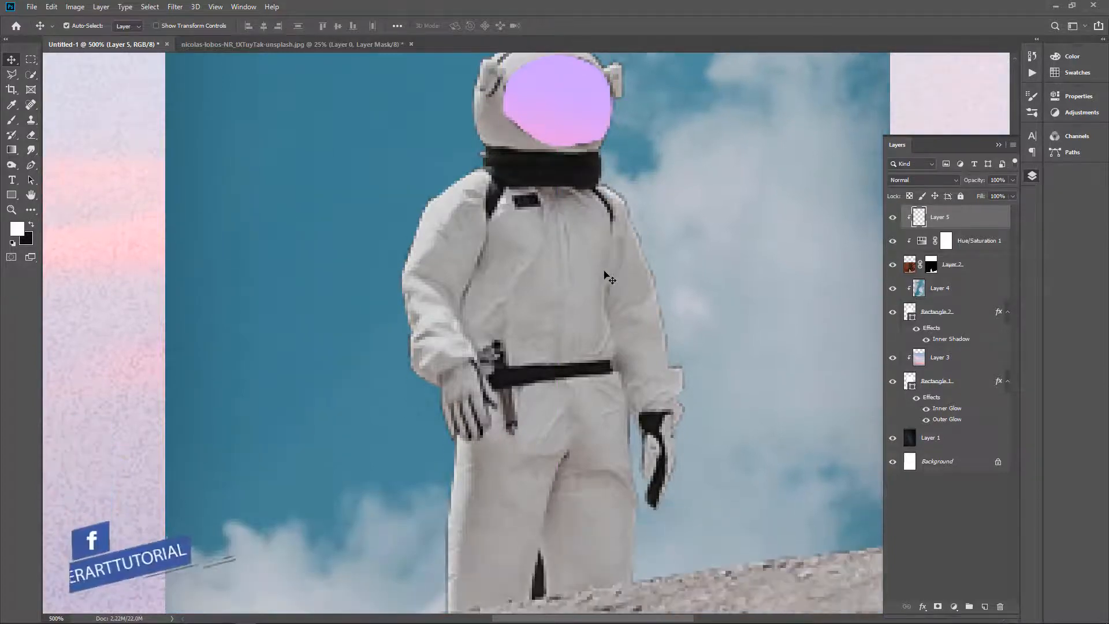
left_click(984, 606)
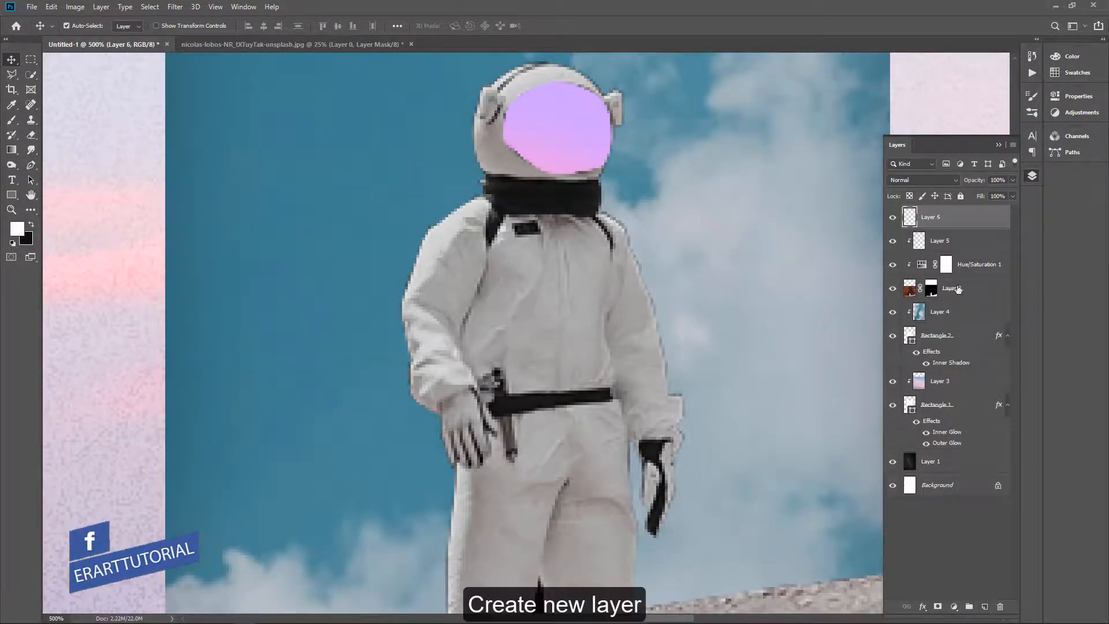
right_click(946, 248)
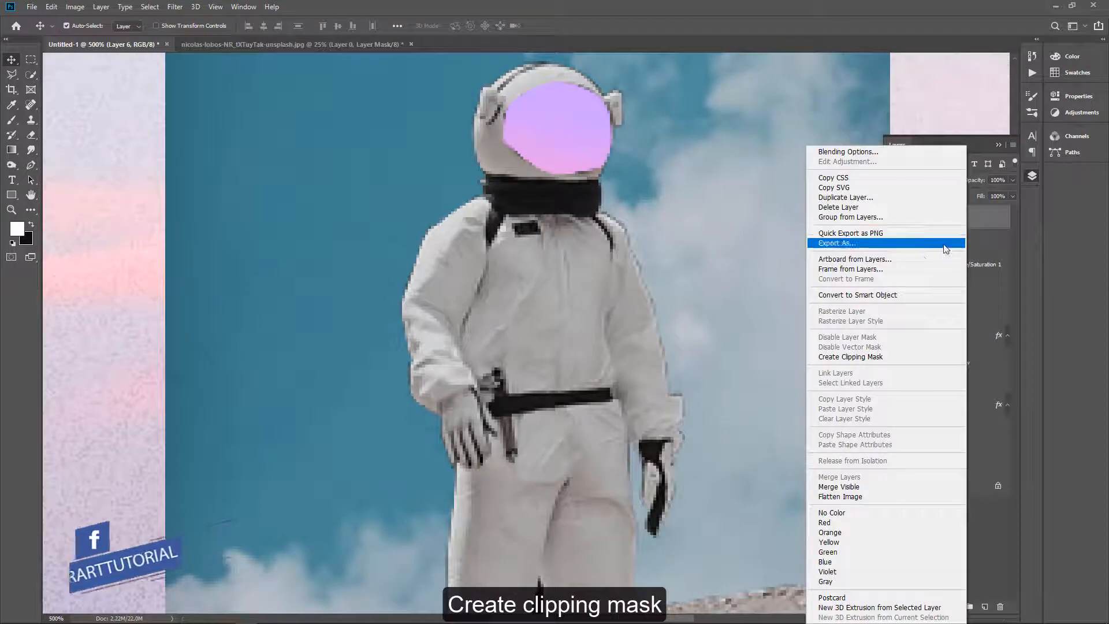
left_click(893, 358)
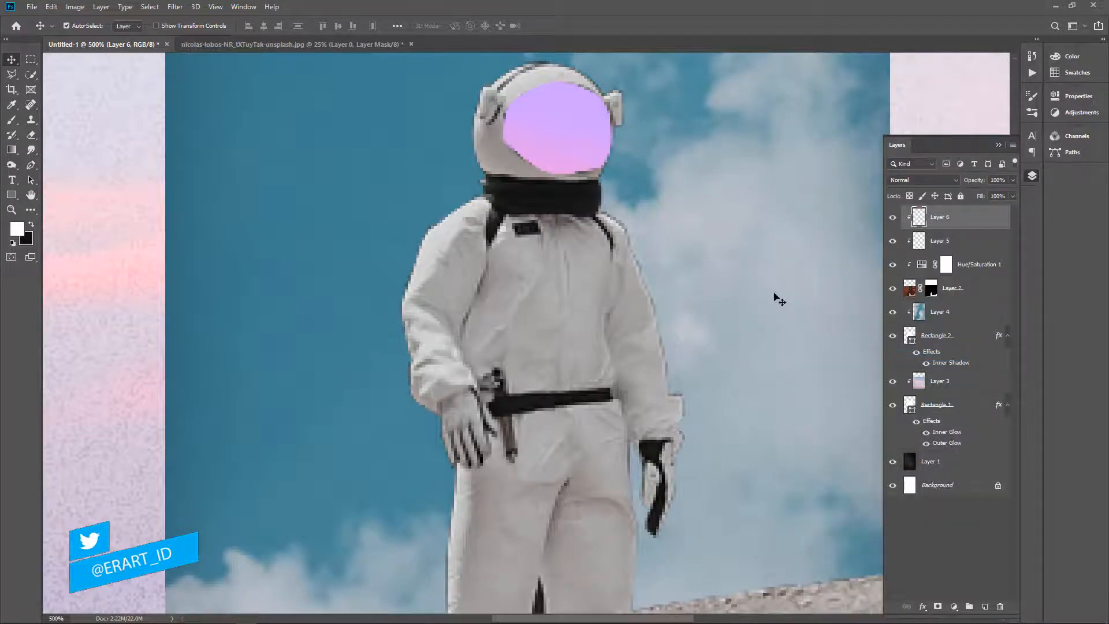
Step: Set up the Brush tool with a hard round tip at 100% hardness and reduce its size to 3 px
scroll(779, 299, "down", 1)
scroll(777, 299, "down", 1)
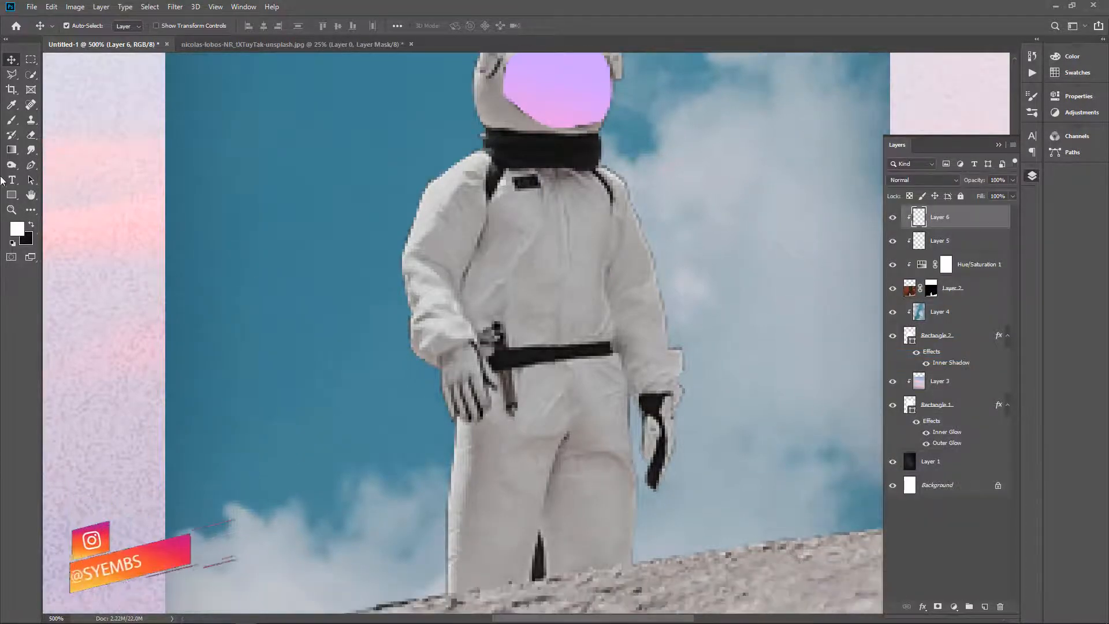
left_click(10, 120)
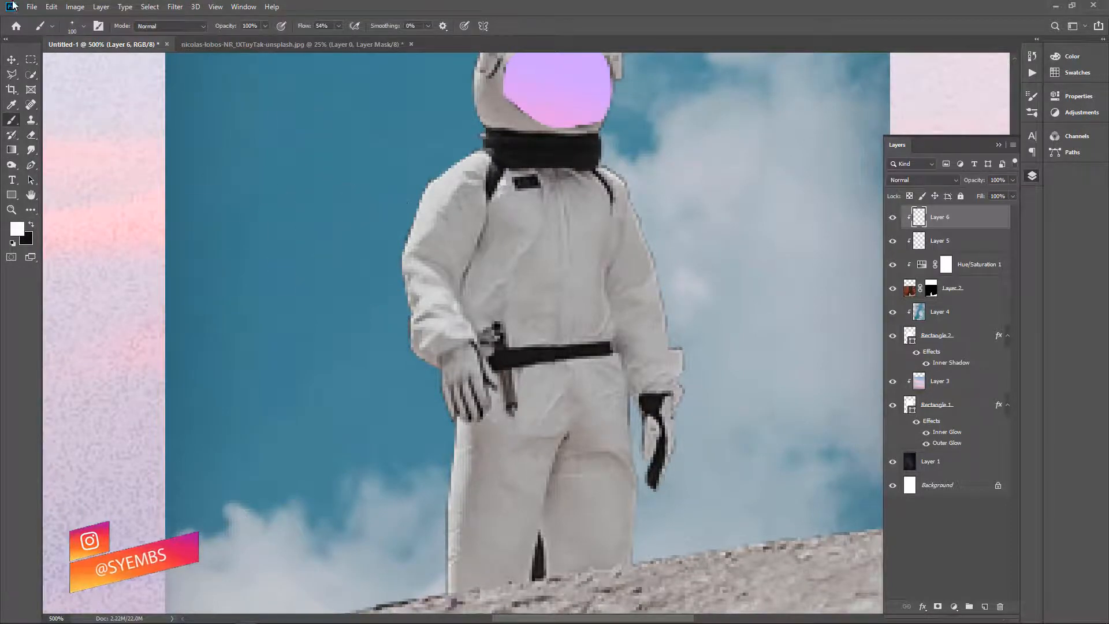
left_click(84, 27)
left_click(102, 118)
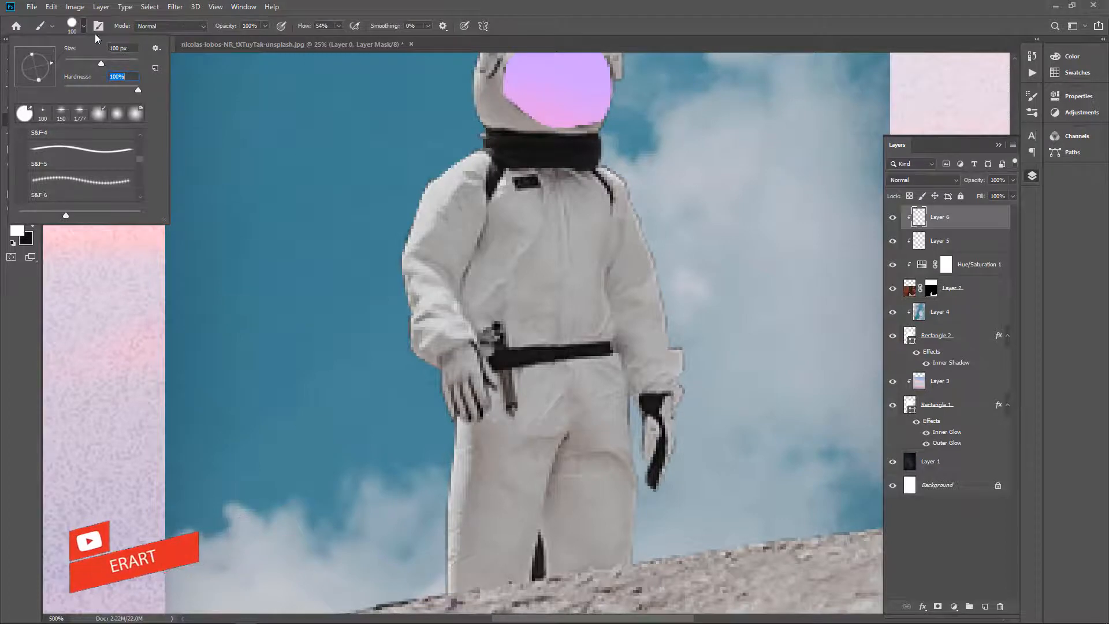
left_click(88, 29)
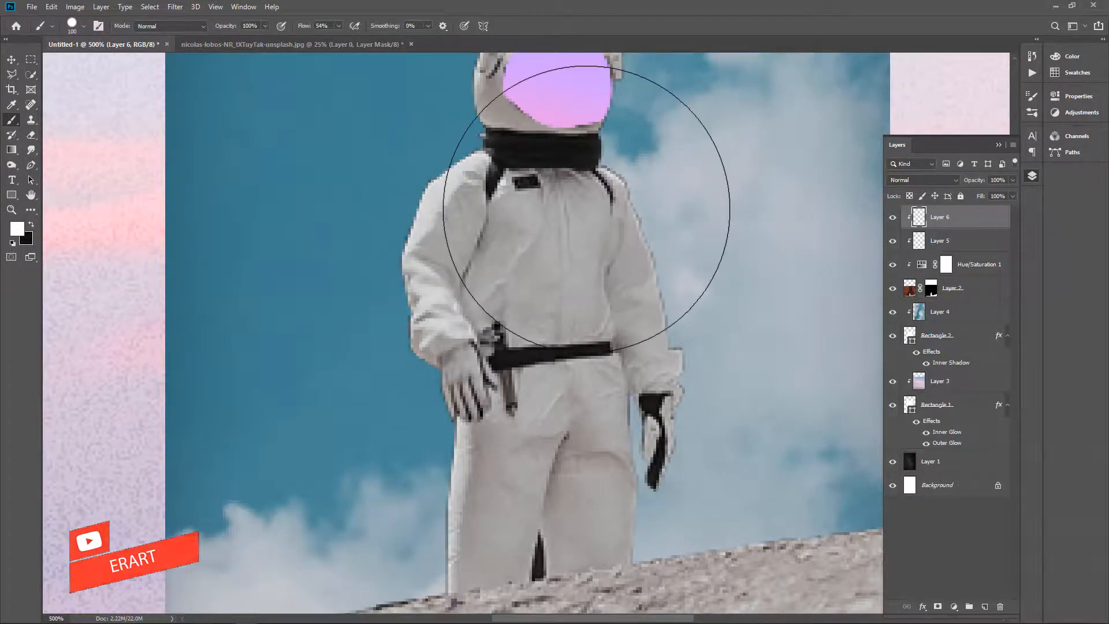
key("bracketleft")
key("bracketleft")
key("bracketleft")
key("bracketleft")
key("bracketleft")
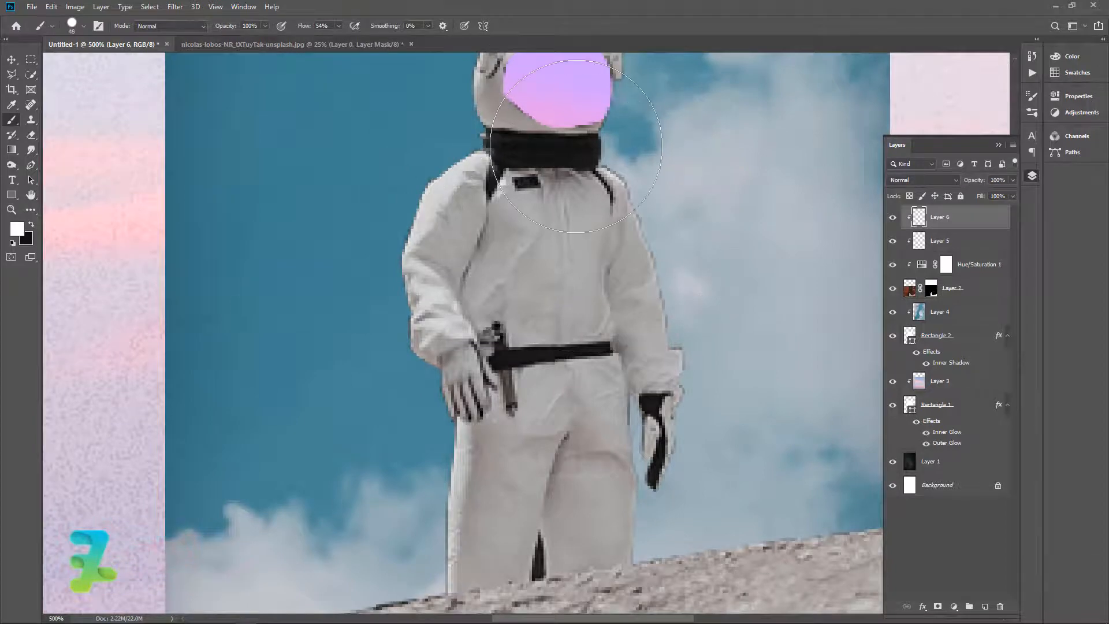
key("bracketleft")
key("bracketleft")
key("bracketleft")
key("bracketleft")
key("bracketleft")
key("bracketleft")
key("bracketleft")
key("bracketleft")
key("bracketleft")
Step: Paint thin white streams running from the lower edge of the visor down the front of the spacesuit
mouse_move(591, 120)
left_mouse_down()
mouse_move(578, 134)
mouse_move(571, 186)
mouse_move(573, 371)
mouse_move(540, 580)
left_mouse_up()
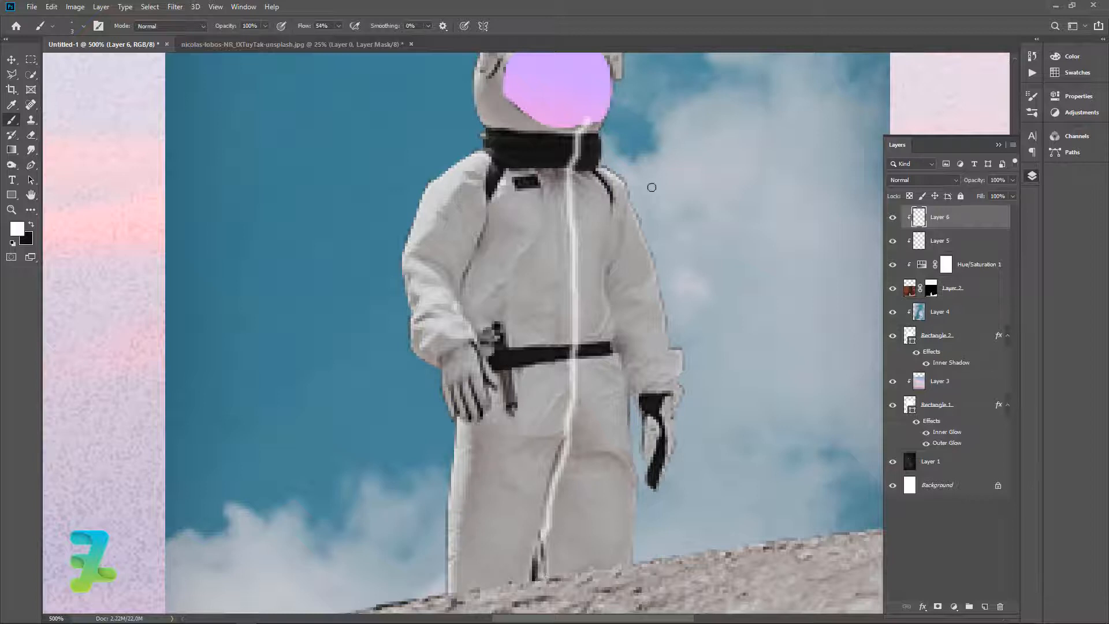
mouse_move(582, 130)
left_mouse_down()
mouse_move(561, 243)
mouse_move(571, 375)
mouse_move(560, 471)
left_mouse_up()
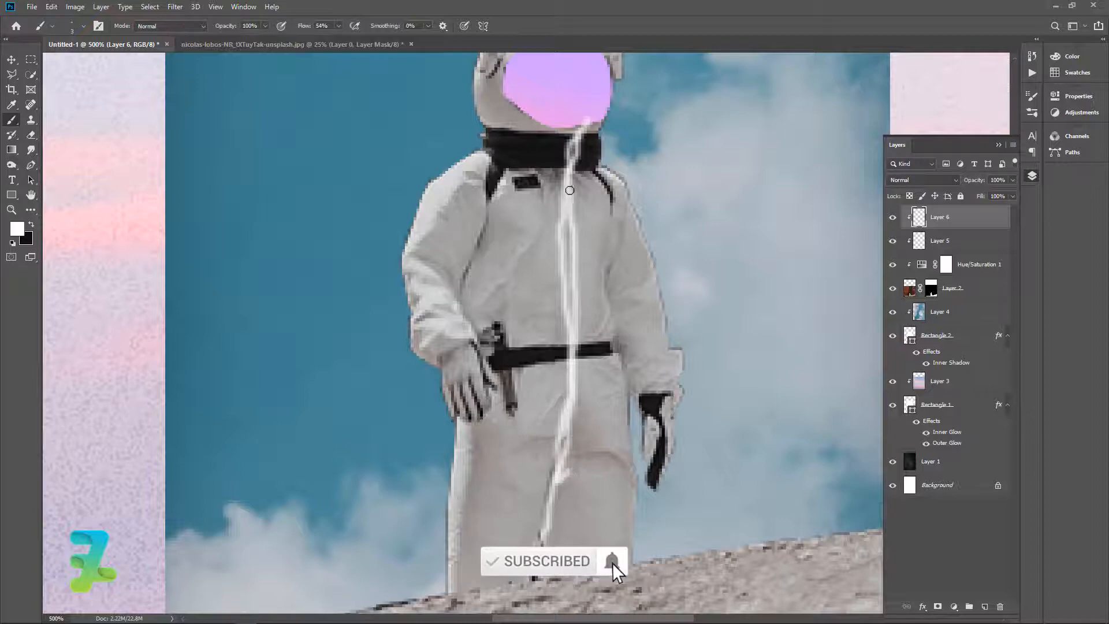
mouse_move(568, 193)
left_mouse_down()
mouse_move(582, 383)
mouse_move(553, 544)
left_mouse_up()
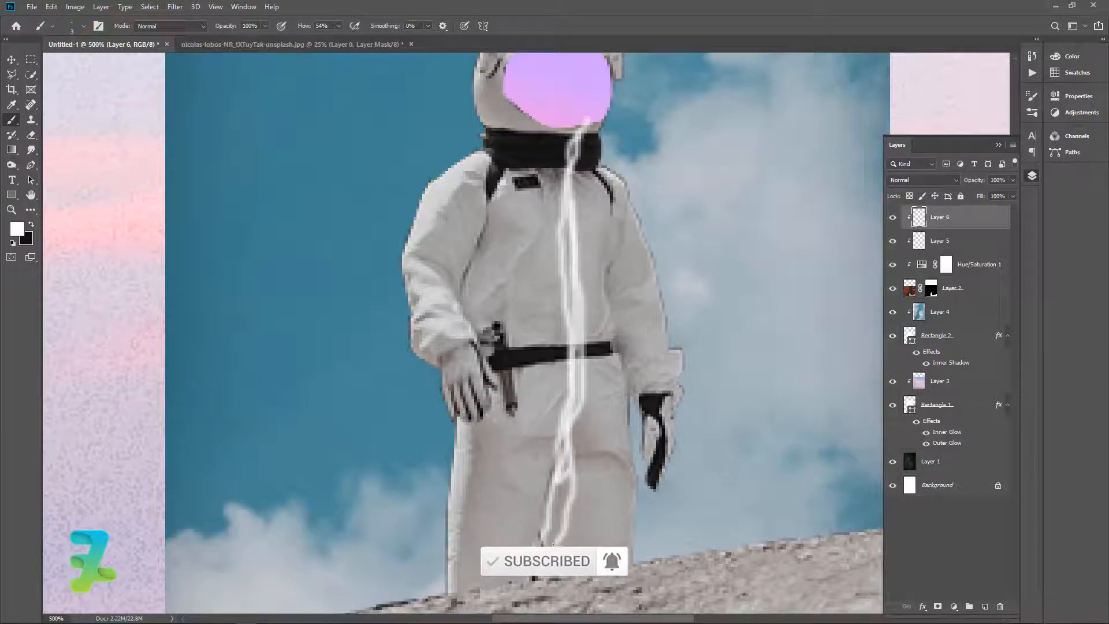
Step: Extend the white streams from the astronaut's feet in several winding branches over the rocky ground to the image's lower edge
scroll(553, 544, "down", 5)
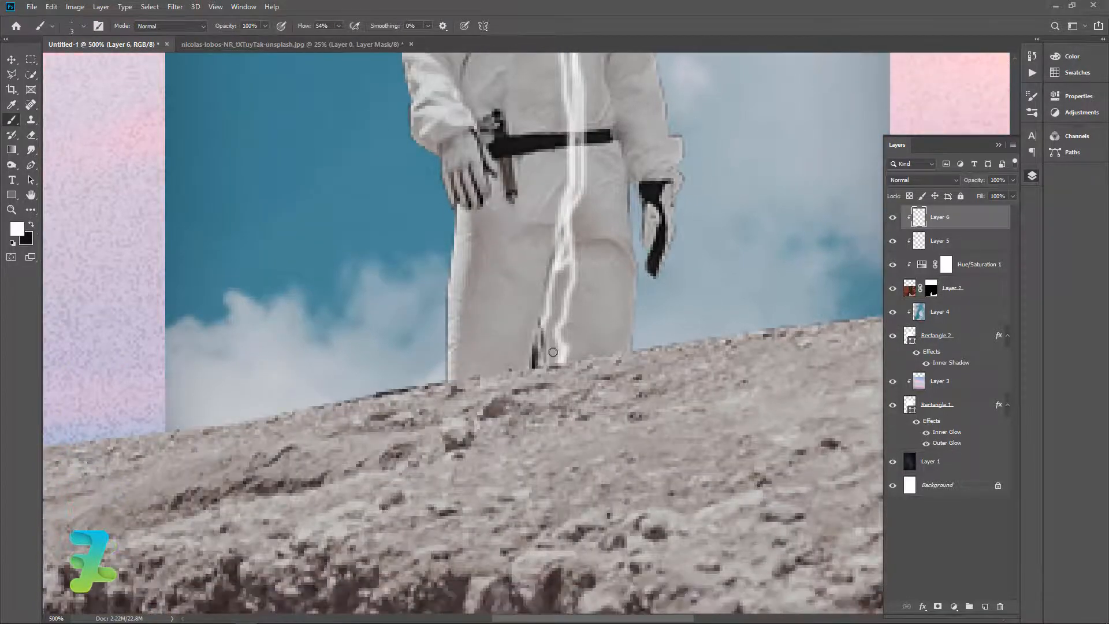
mouse_move(564, 368)
left_mouse_down()
mouse_move(501, 459)
mouse_move(489, 516)
mouse_move(448, 577)
mouse_move(449, 617)
left_mouse_up()
scroll(478, 549, "down", 3)
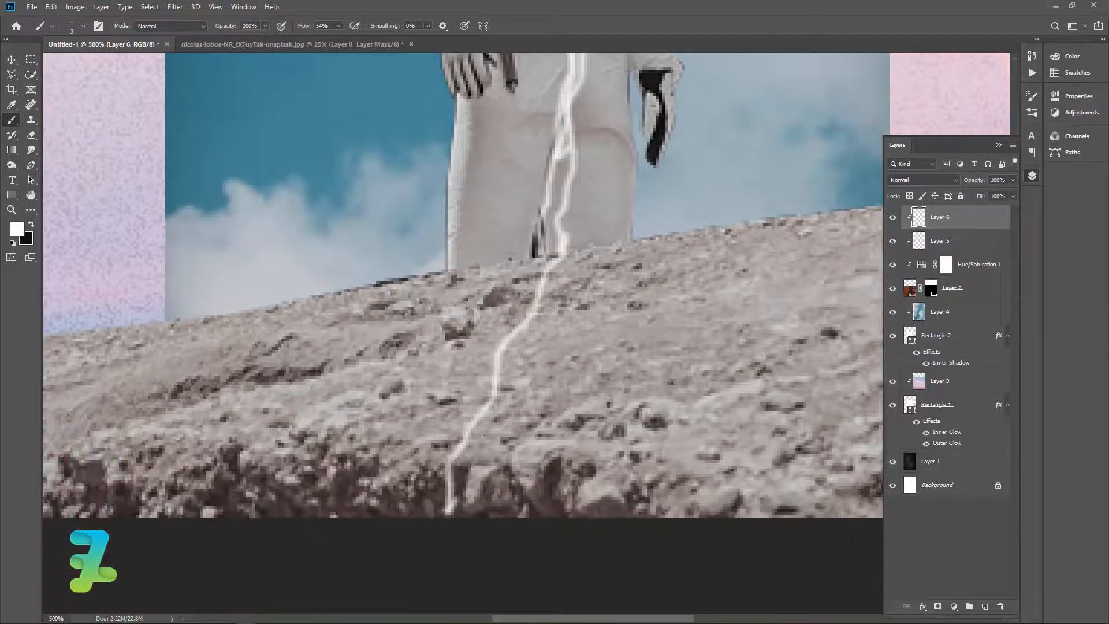
mouse_move(544, 246)
left_mouse_down()
mouse_move(485, 395)
mouse_move(445, 451)
mouse_move(438, 516)
left_mouse_up()
mouse_move(564, 259)
left_mouse_down()
mouse_move(487, 469)
mouse_move(483, 516)
mouse_move(483, 504)
left_mouse_up()
mouse_move(566, 261)
left_mouse_down()
mouse_move(551, 347)
mouse_move(584, 404)
mouse_move(556, 410)
mouse_move(538, 431)
mouse_move(543, 507)
left_mouse_up()
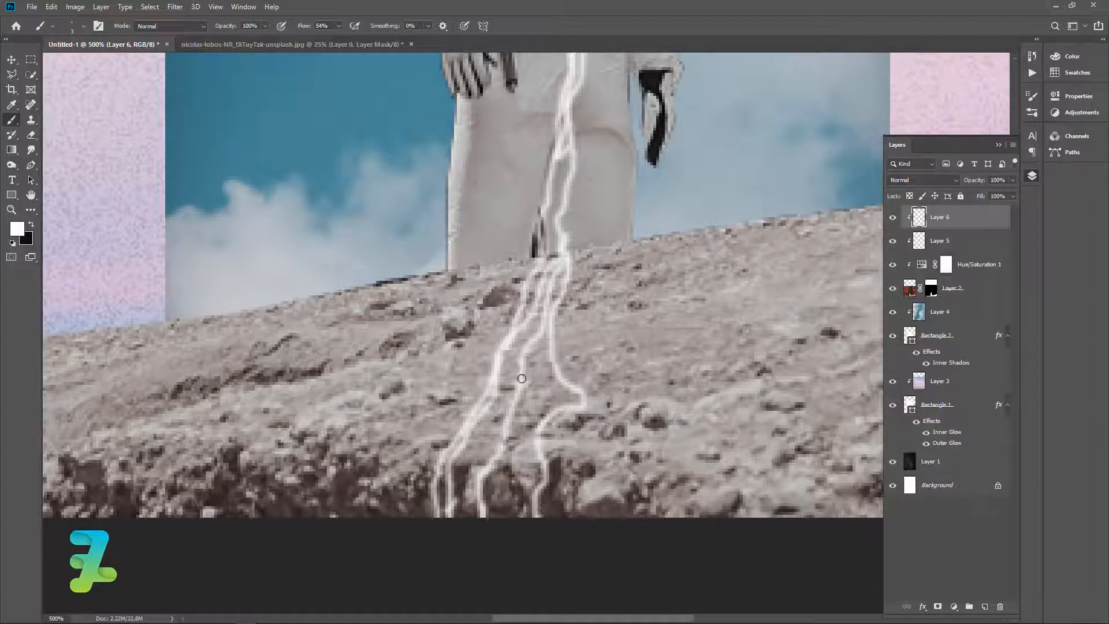
Step: Release the painted stream layer, Layer 6, from its clipping mask
key("ctrl+minus")
key("ctrl+minus")
key("ctrl+minus")
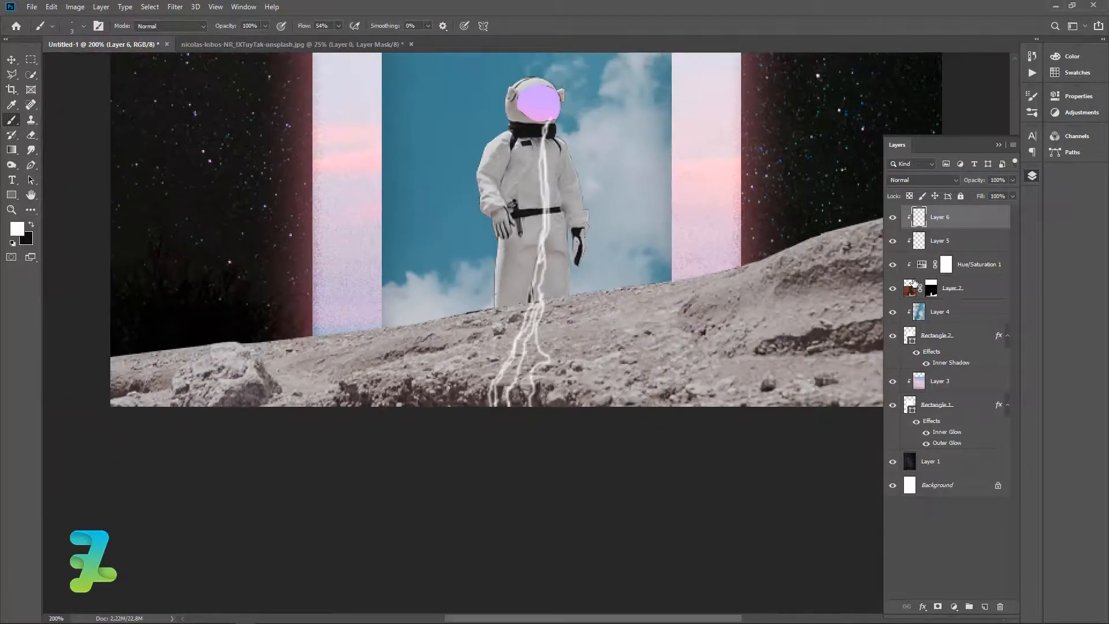
right_click(989, 217)
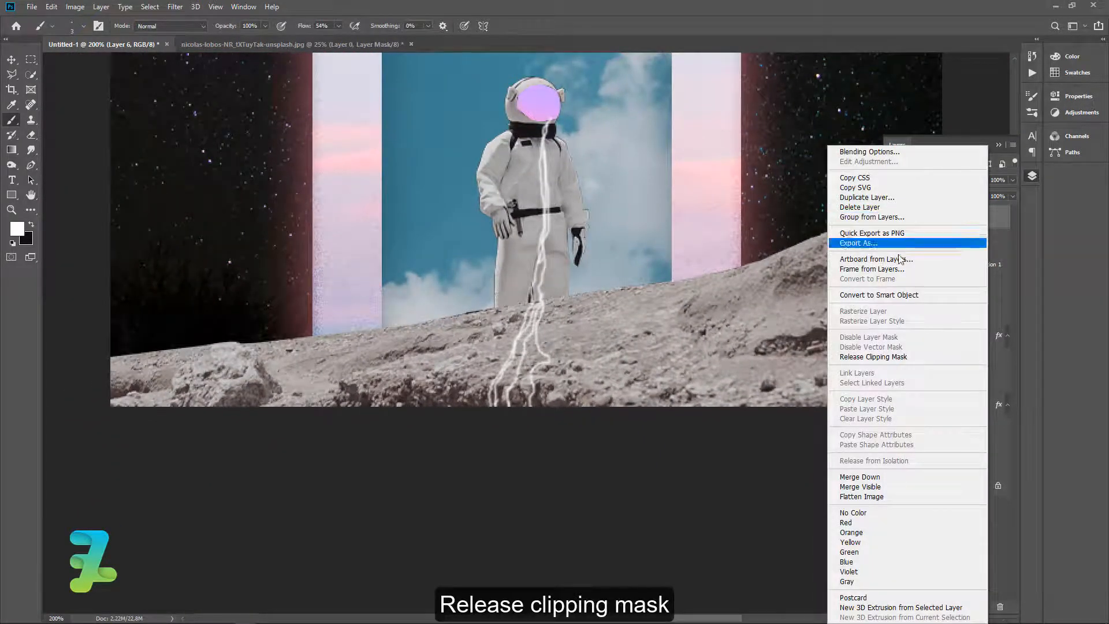
left_click(898, 356)
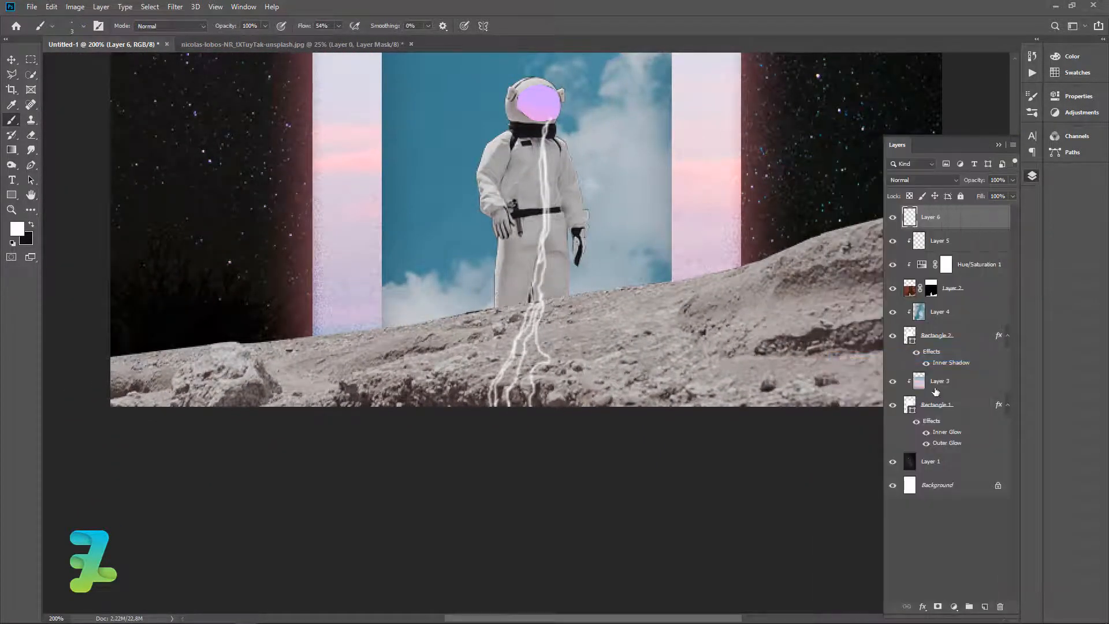
Step: Add a new layer clipped to Layer 6 and fill it with the pink-to-purple gradient running down the streams
left_click(985, 607)
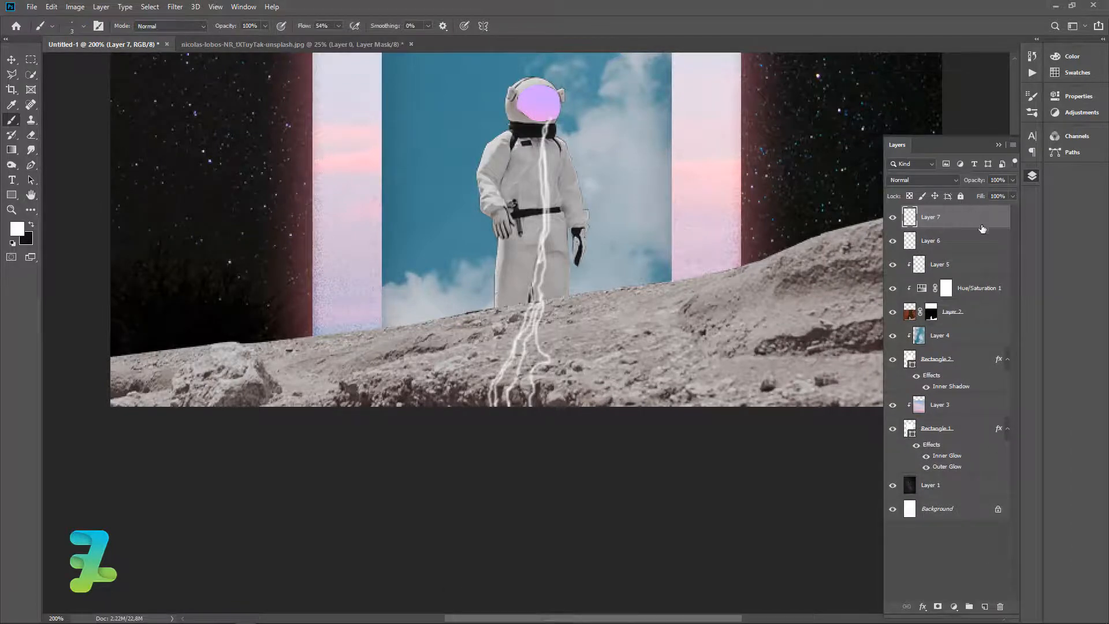
right_click(982, 217)
left_click(896, 357)
left_click(11, 149)
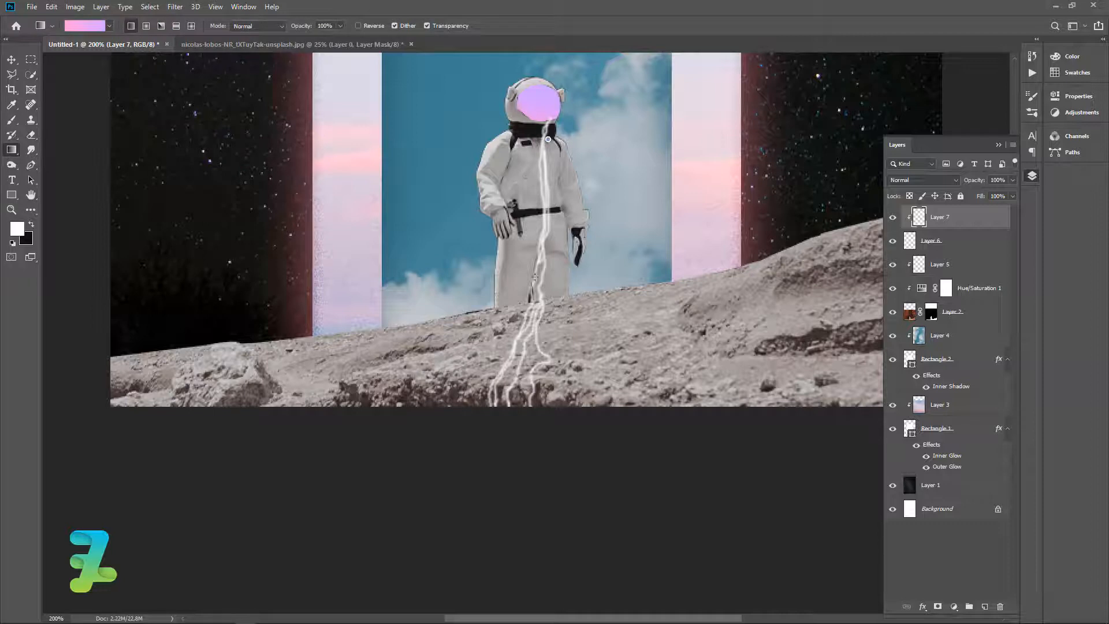
left_click_drag(549, 139, 535, 278)
Step: Apply a pink Outer Glow to Layer 6 with 50% opacity and a size of 68 px
scroll(576, 302, "up", 3)
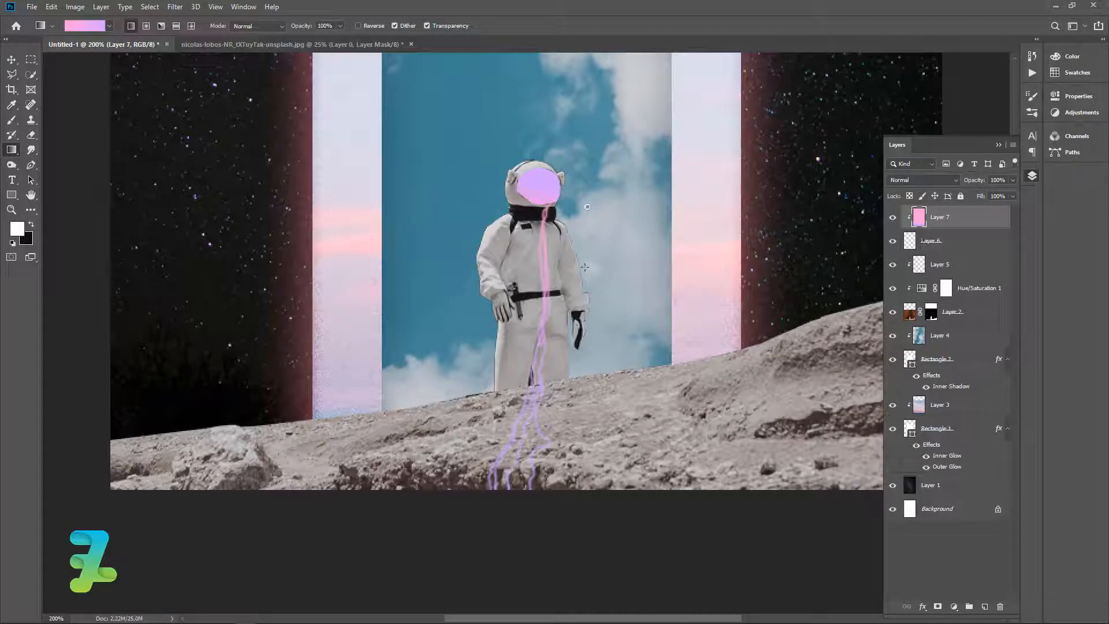
double_click(973, 246)
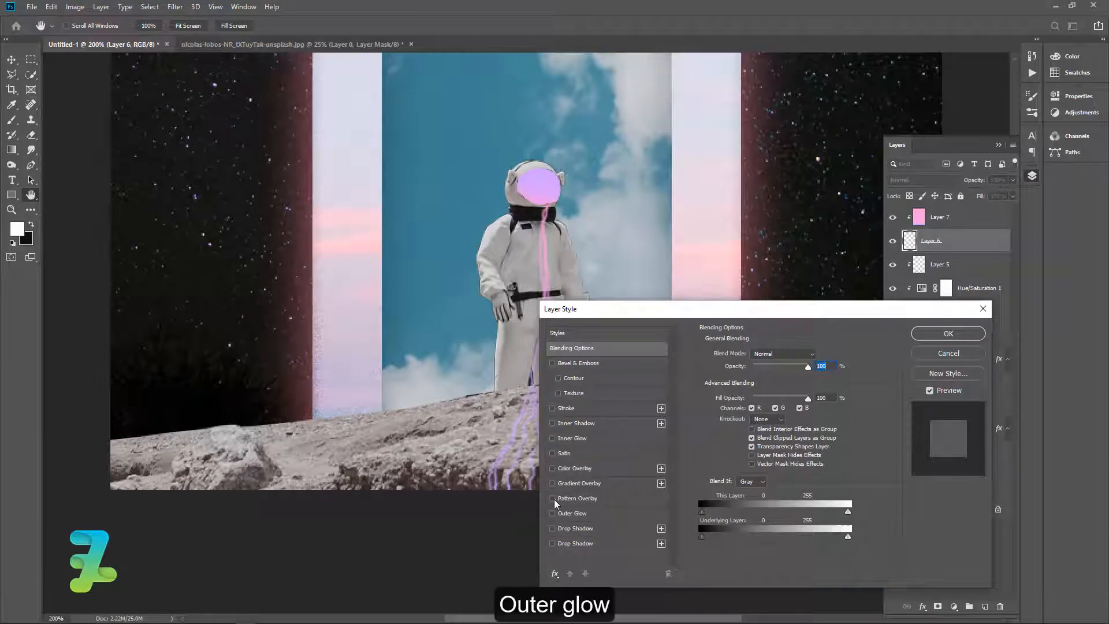
left_click(553, 515)
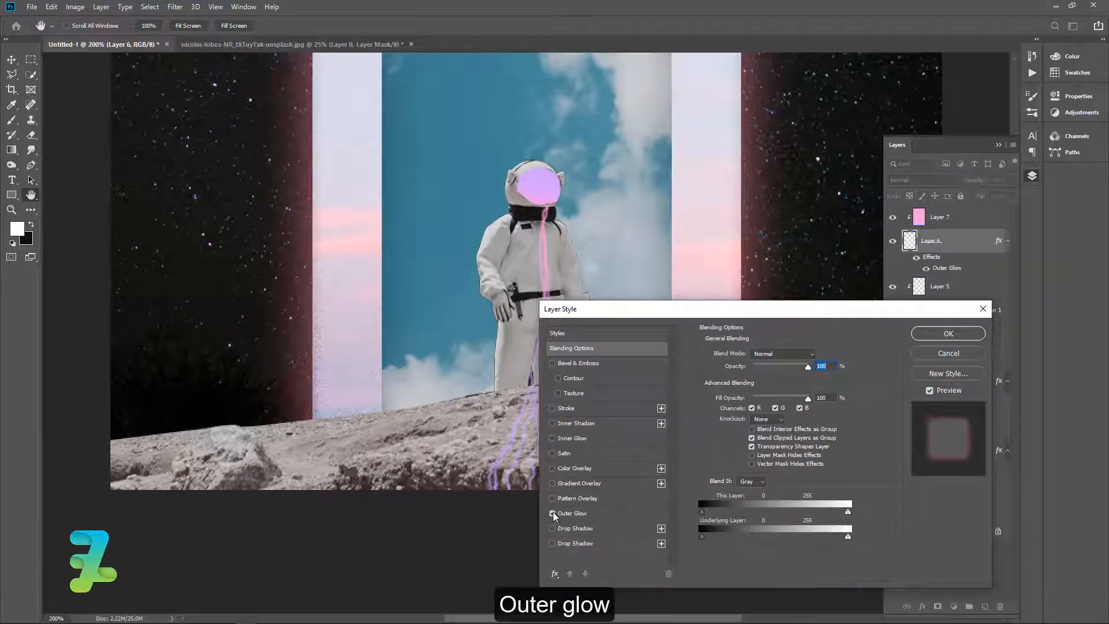
left_click_drag(705, 309, 795, 272)
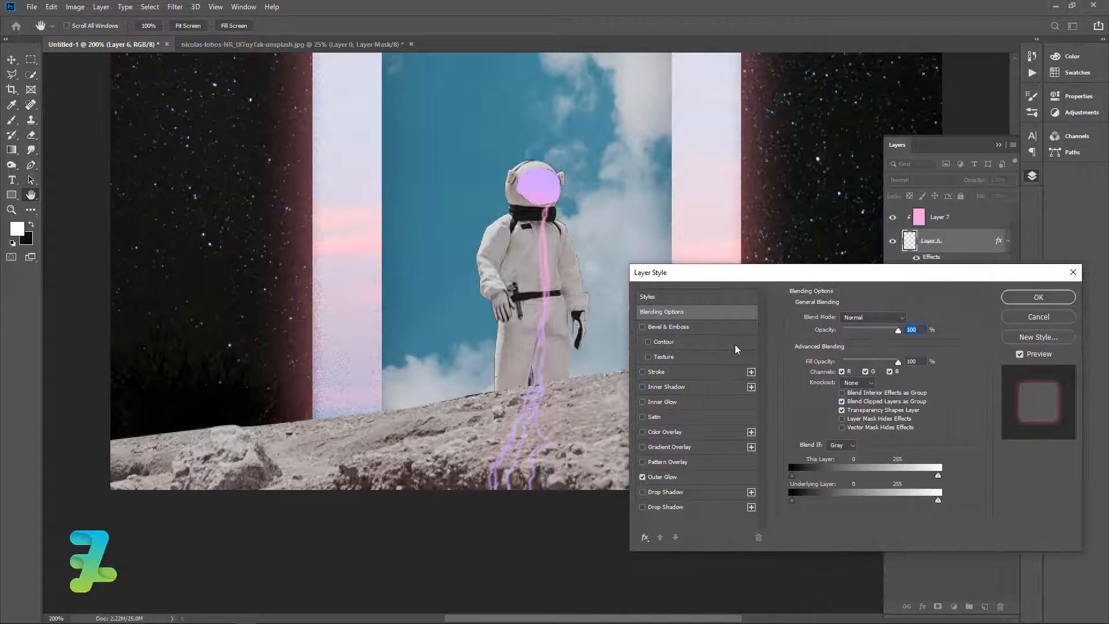
left_click(662, 477)
left_click_drag(847, 418, 851, 418)
left_click_drag(851, 328, 860, 328)
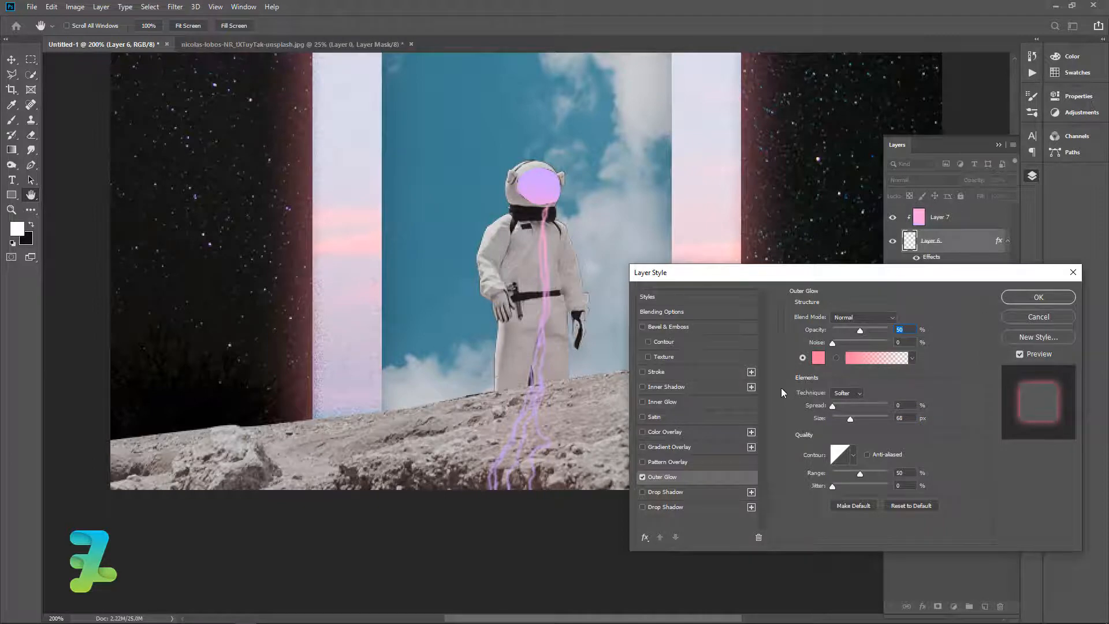
left_click(642, 401)
left_click(642, 401)
left_click(1042, 298)
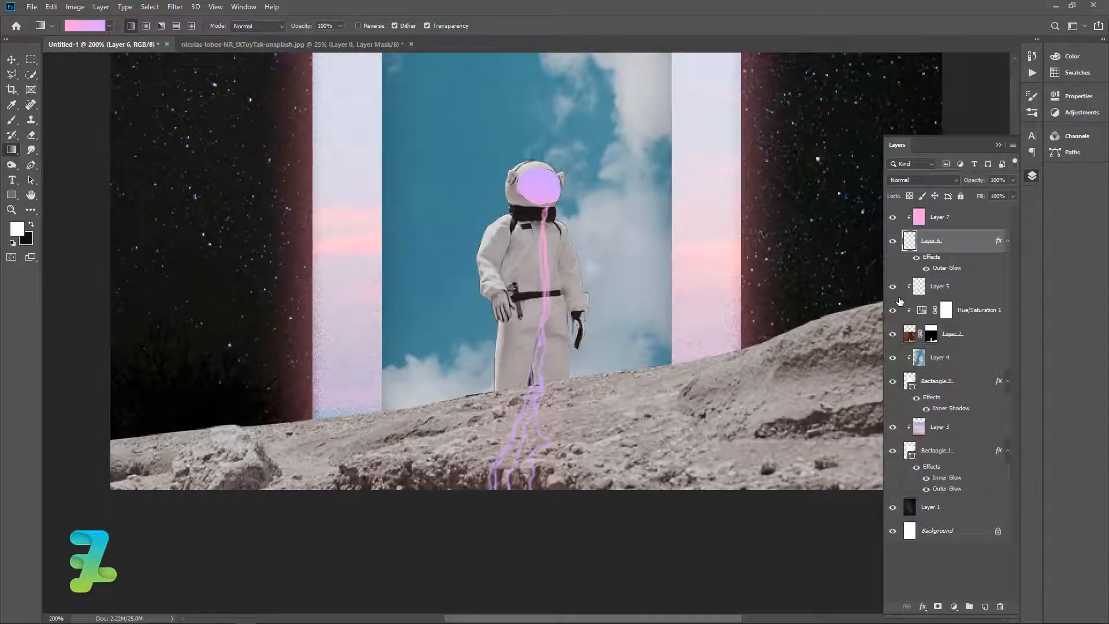
Step: Add an Outer Glow to the visor layer, Layer 5, with a size of 10 px and 46% opacity
double_click(980, 291)
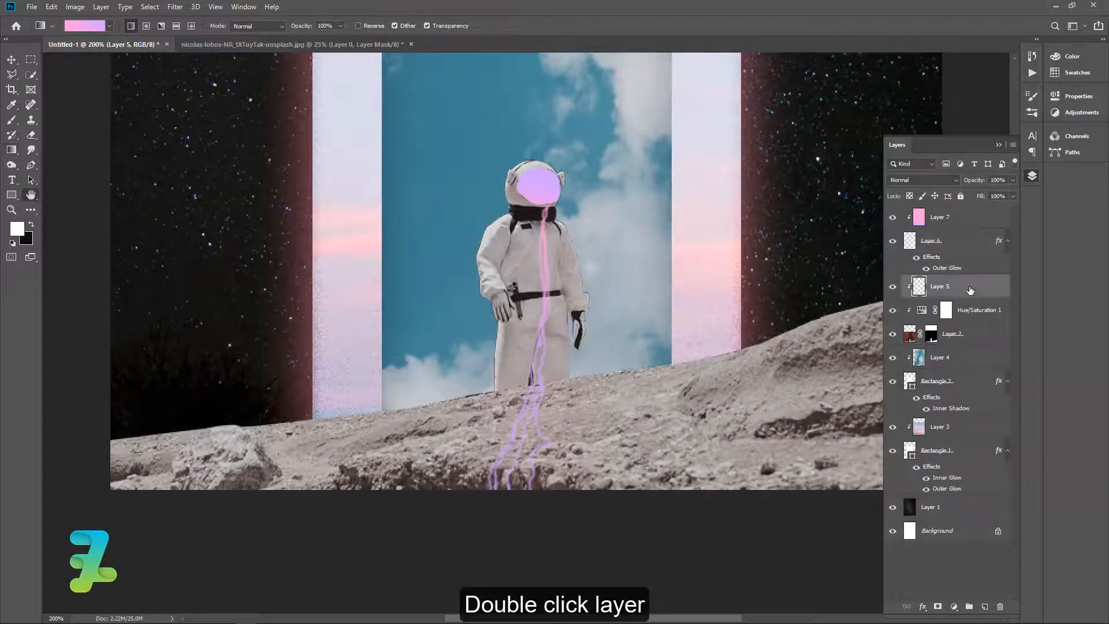
left_click(642, 477)
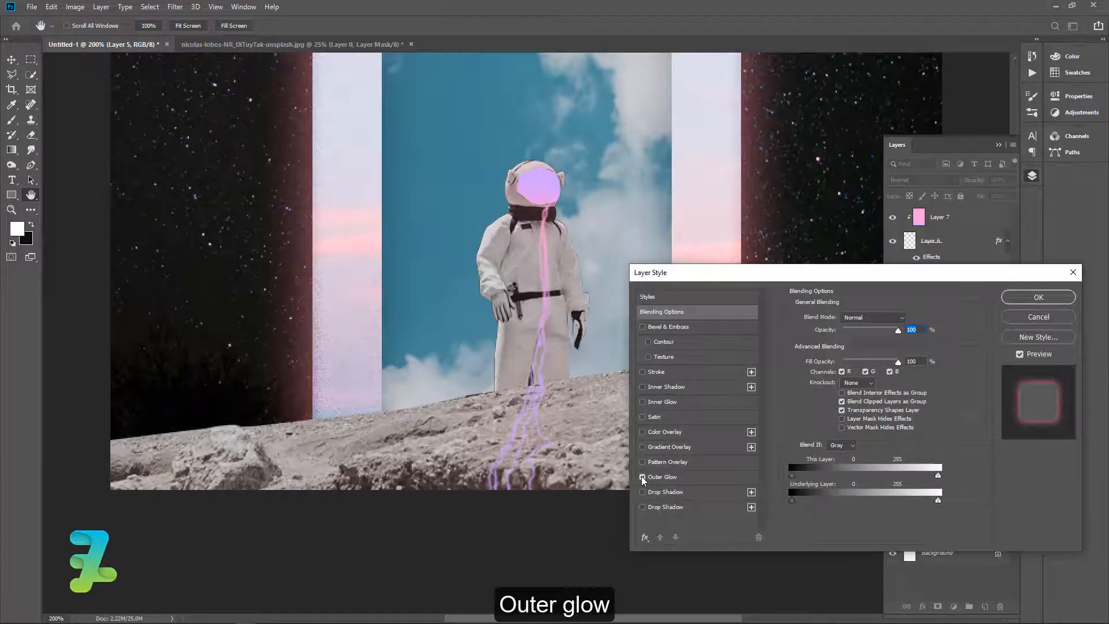
left_click(656, 478)
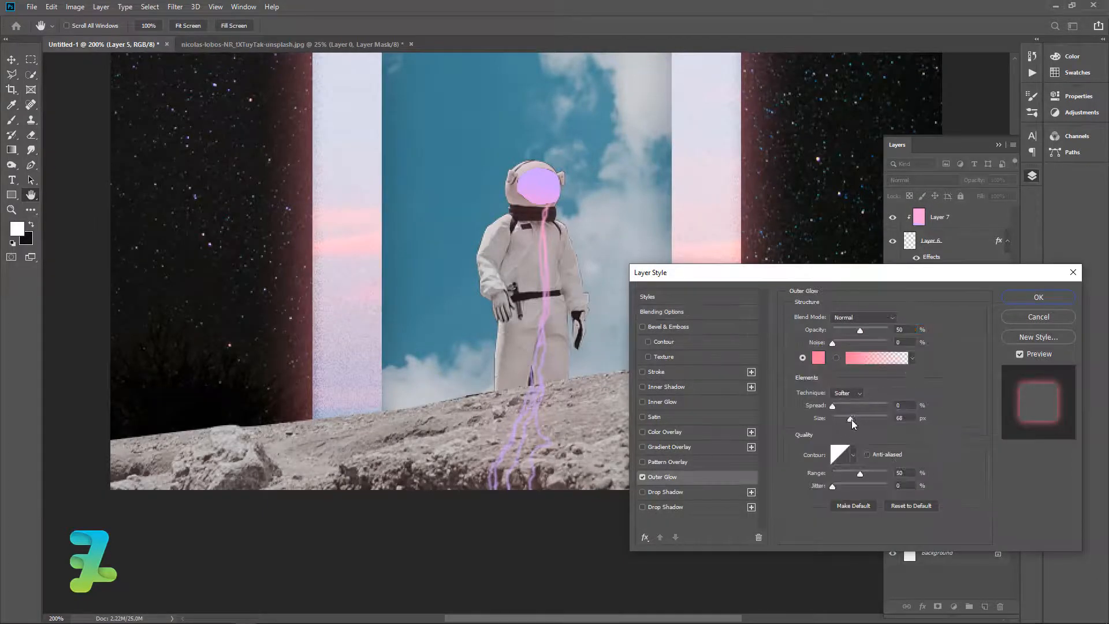
left_click_drag(850, 419, 838, 419)
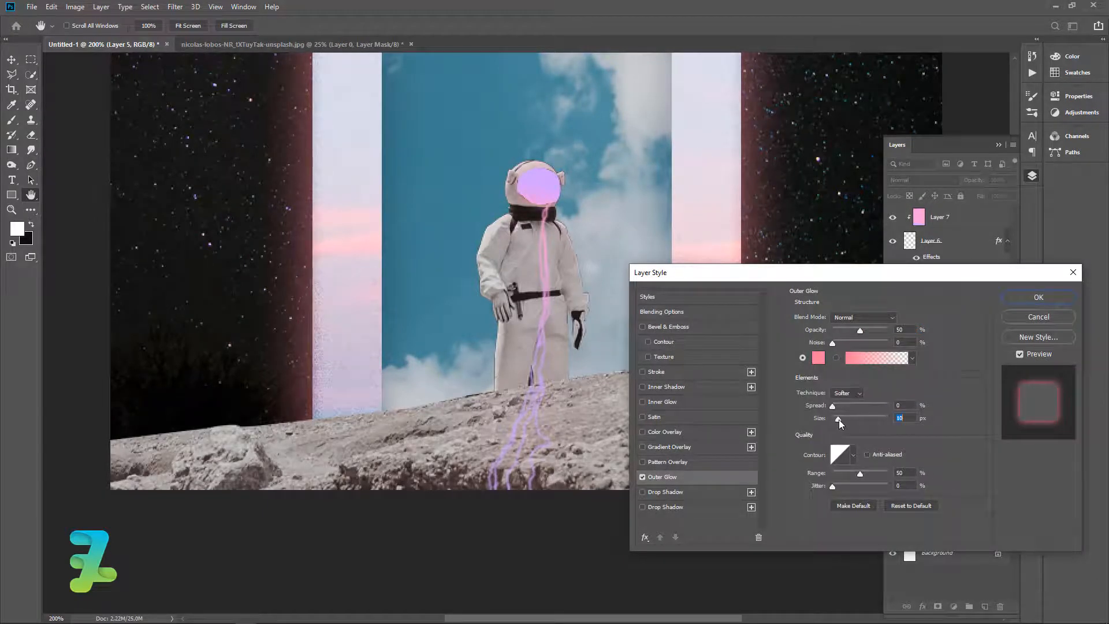
left_click(834, 343)
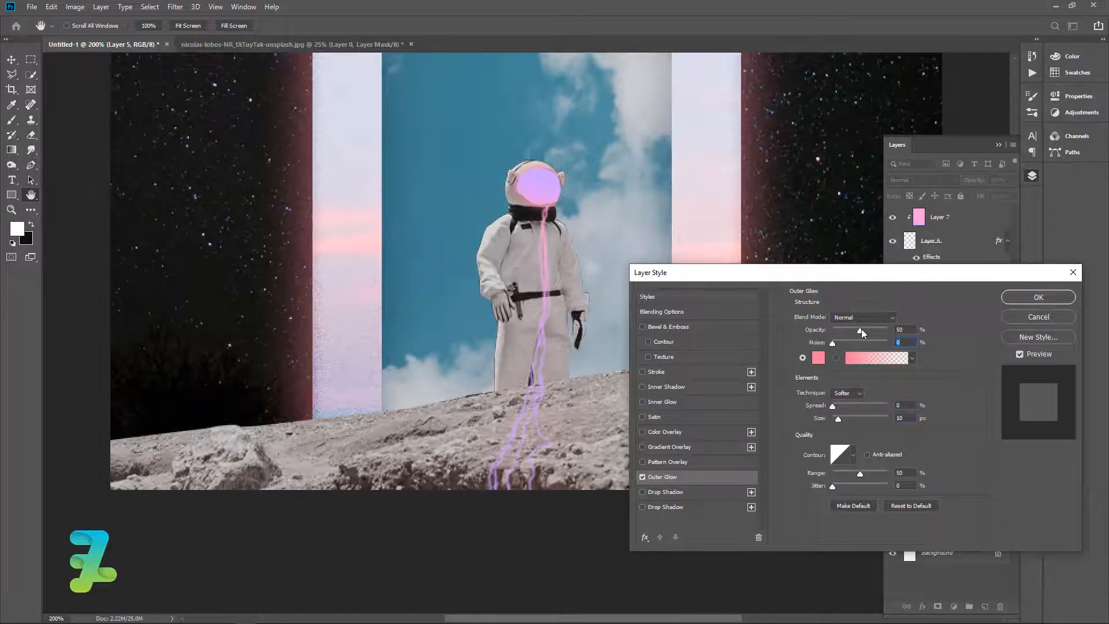
left_click_drag(882, 332, 858, 330)
Step: Recolor the visor's Outer Glow to pink ff7ddf and set its size to 21 px and opacity to about 65%
left_click(818, 358)
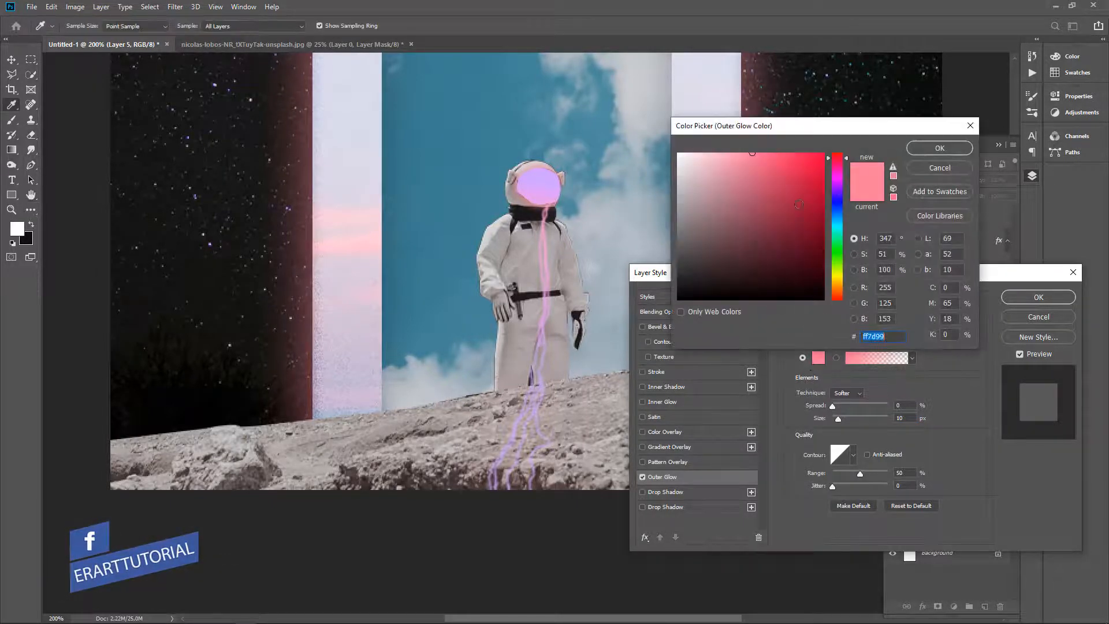
left_click(834, 172)
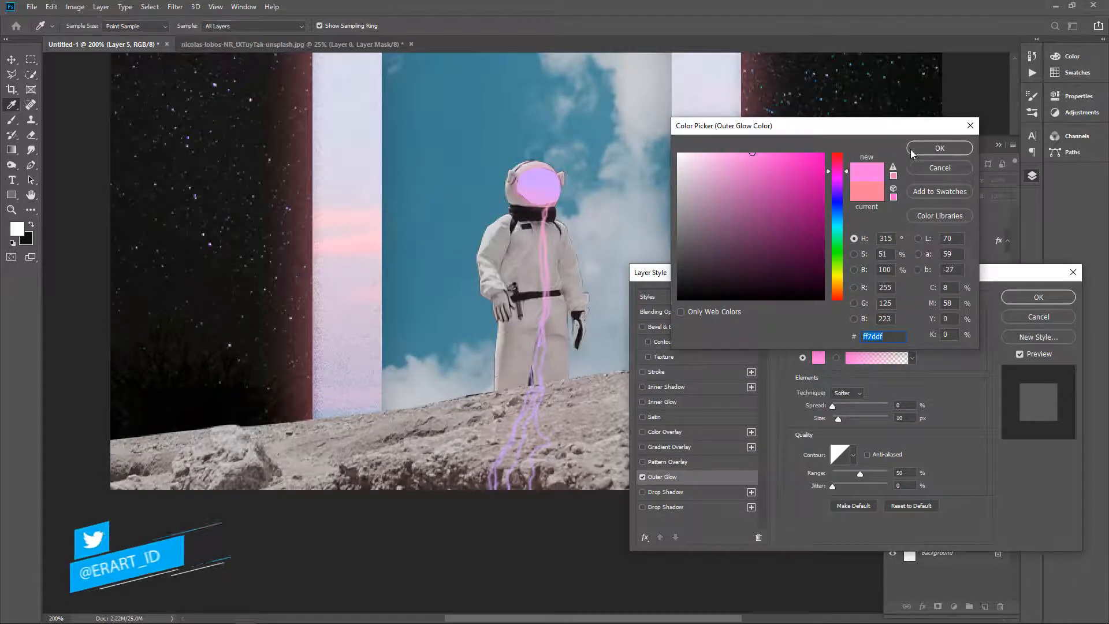
left_click(929, 149)
left_click_drag(836, 417, 841, 417)
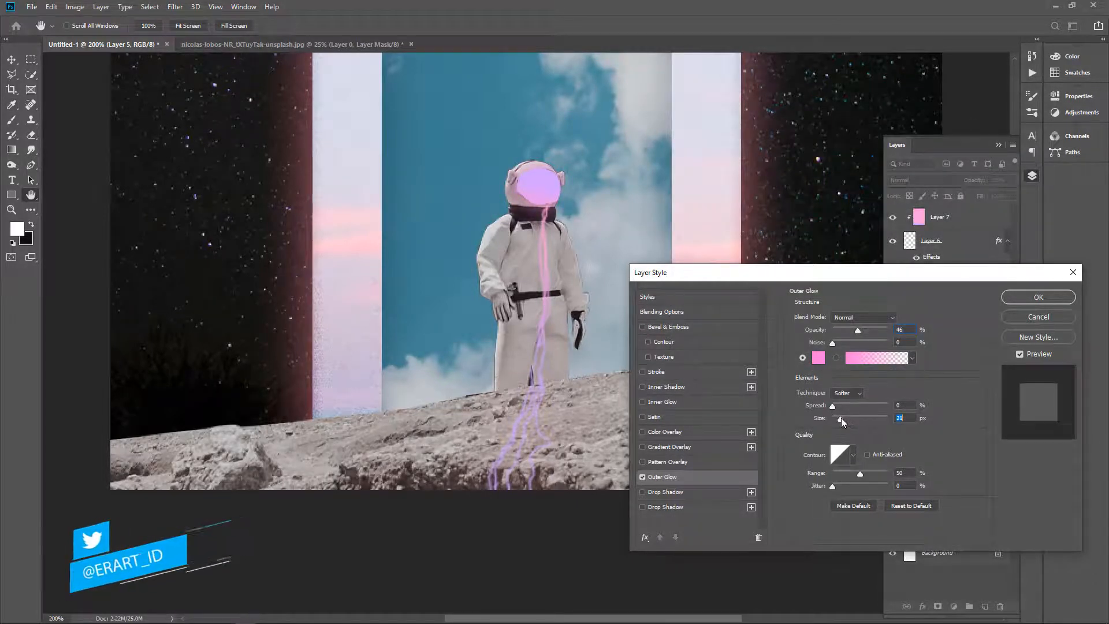
left_click(856, 330)
left_click_drag(863, 329, 862, 332)
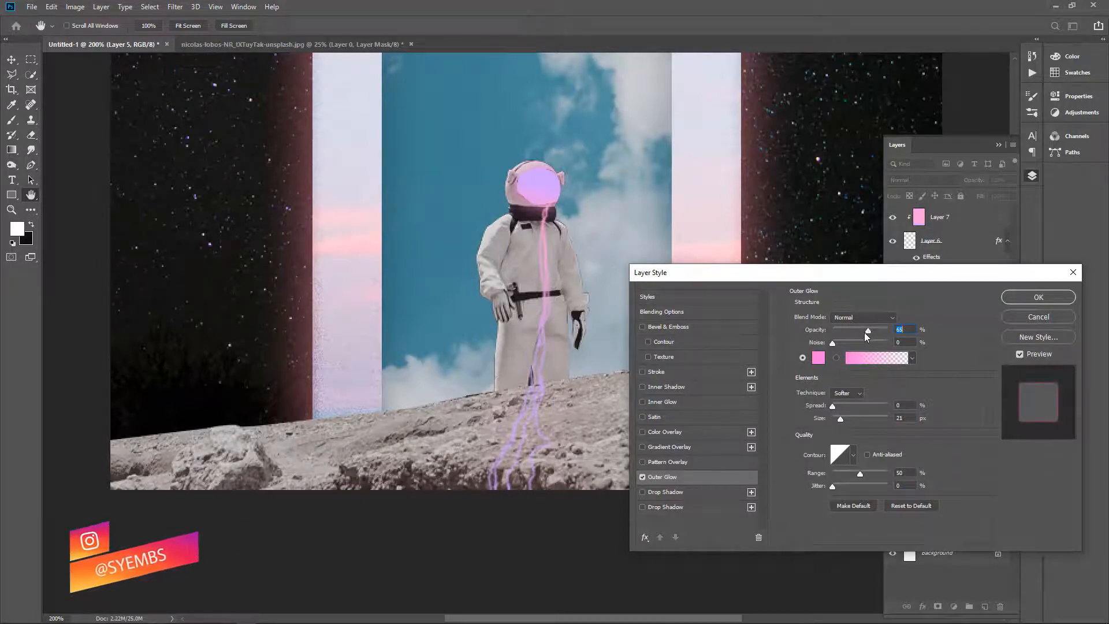
left_click(1030, 298)
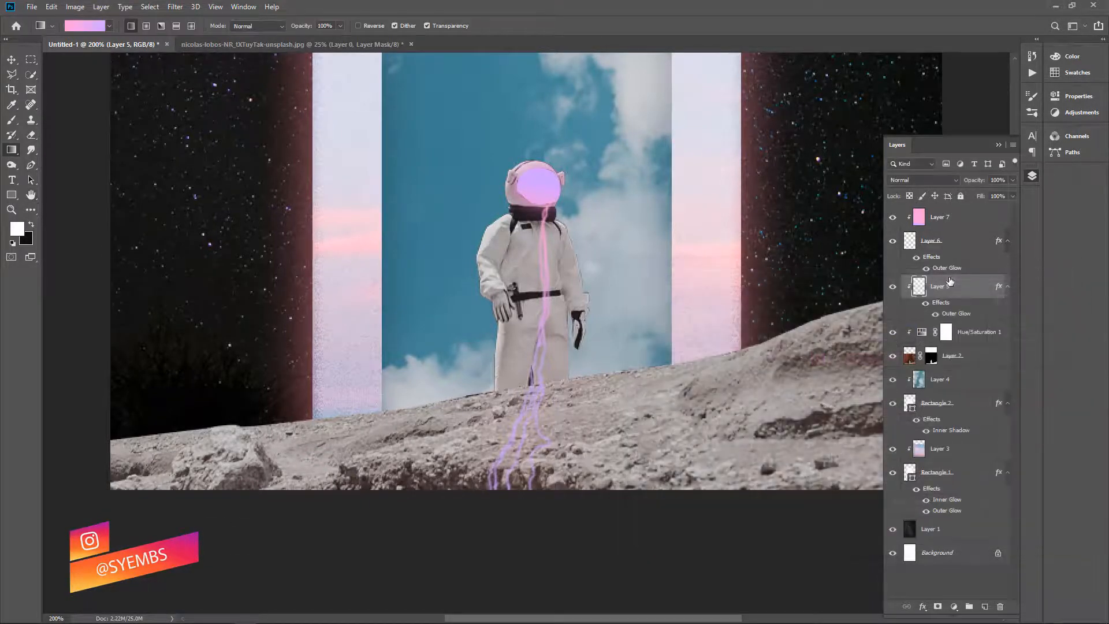
Step: Release Layer 5 from its clipping mask and duplicate it to intensify the visor glow
right_click(976, 289)
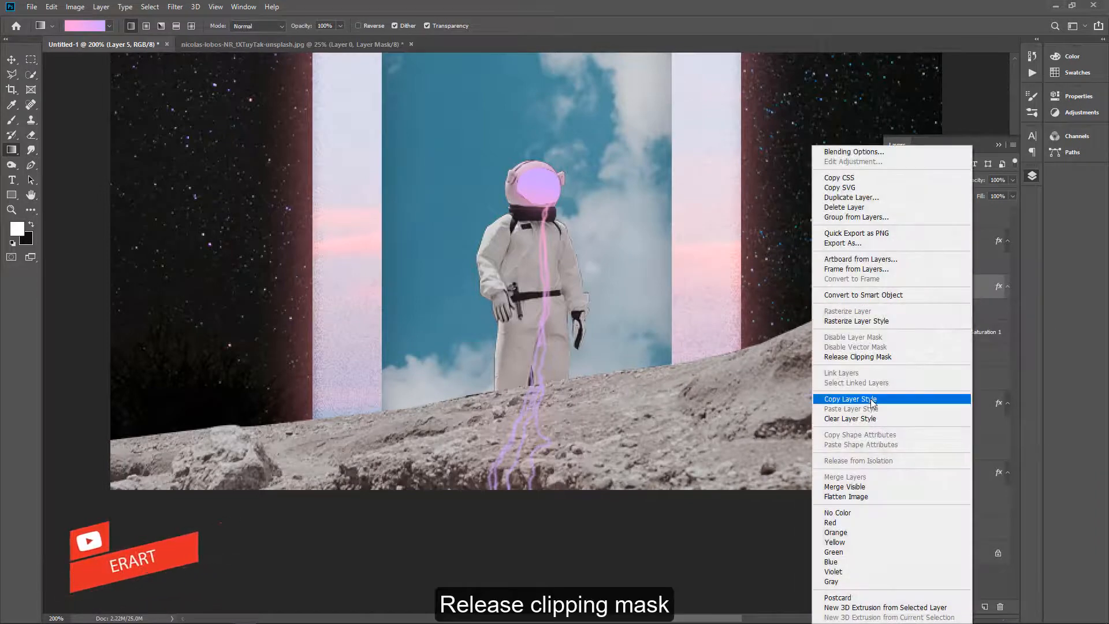
left_click(867, 356)
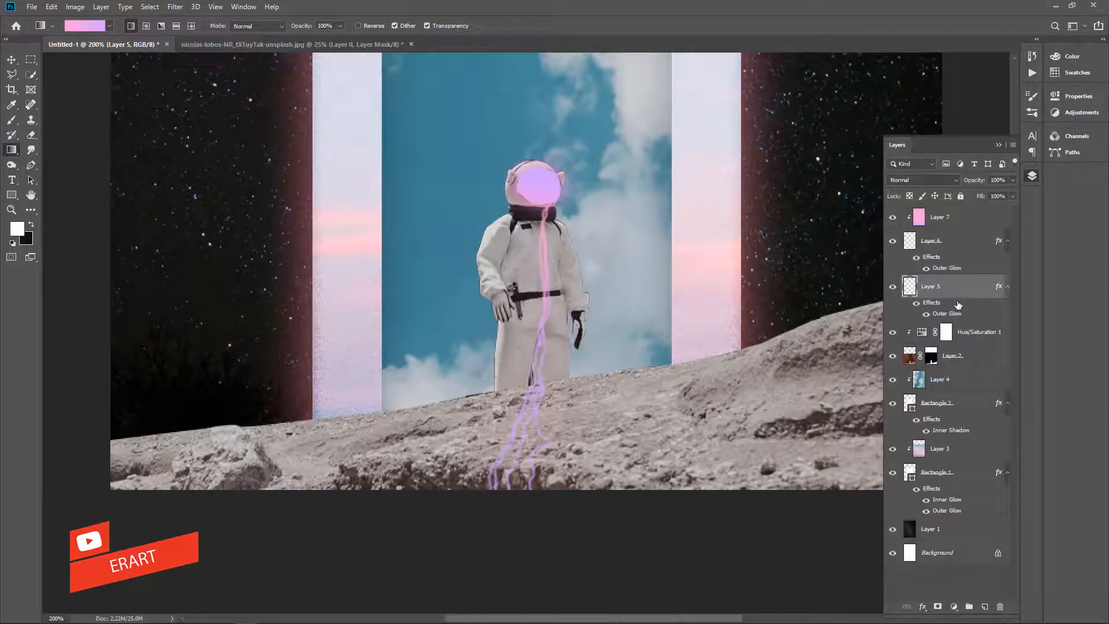
key("ctrl+j")
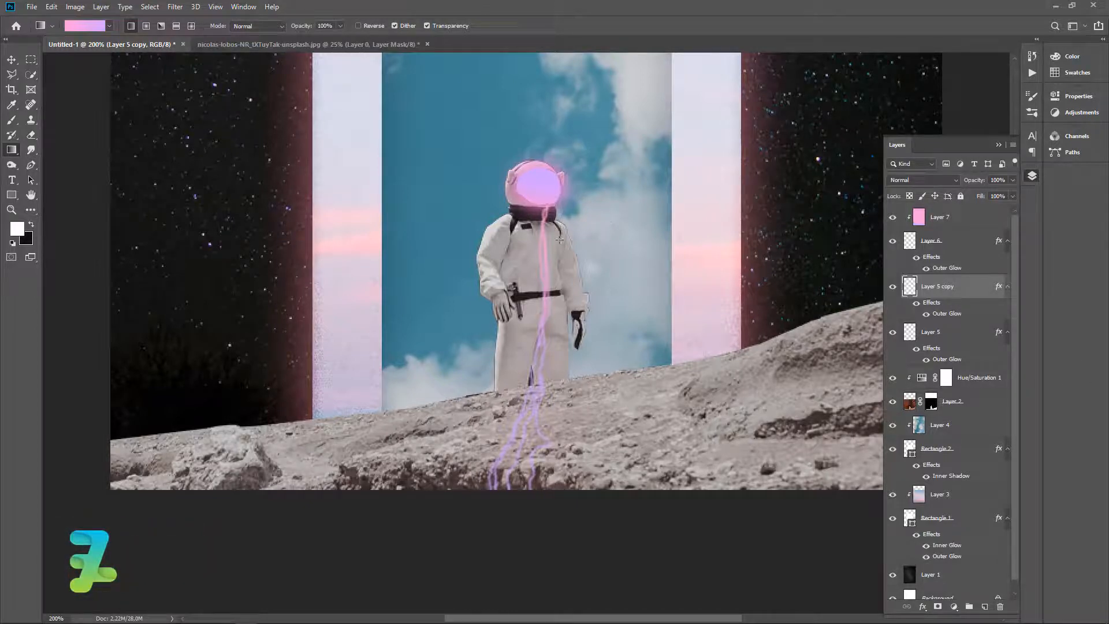
Step: Group Layer 6 with its clipped gradient, Layer 7, and duplicate the group to strengthen the streams
left_click(958, 247)
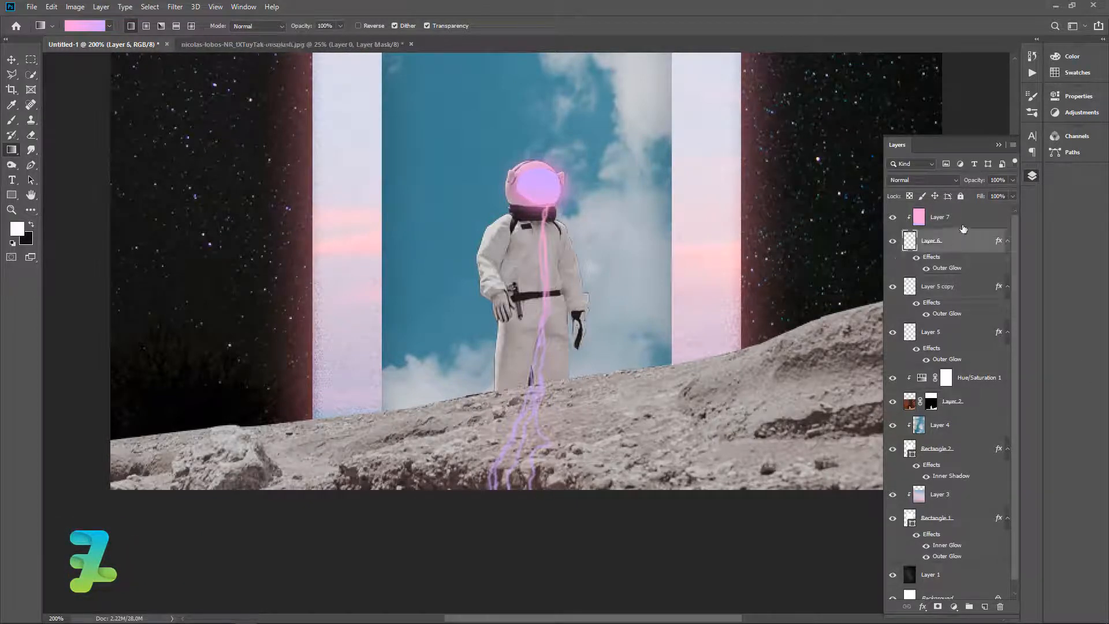
double_click(962, 220)
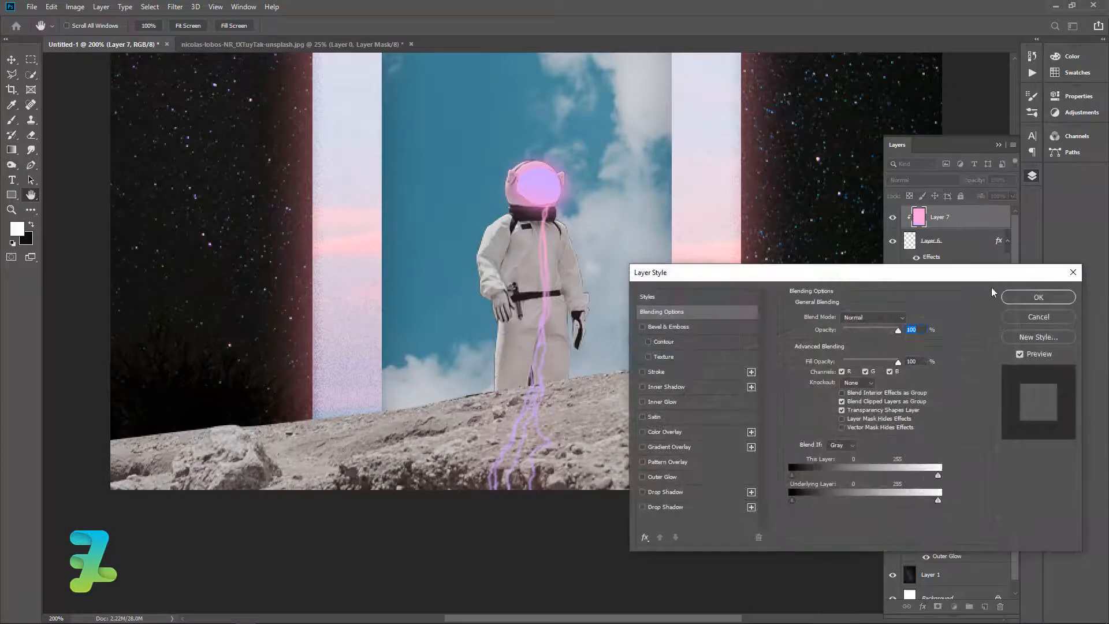
left_click(1021, 317)
double_click(964, 241)
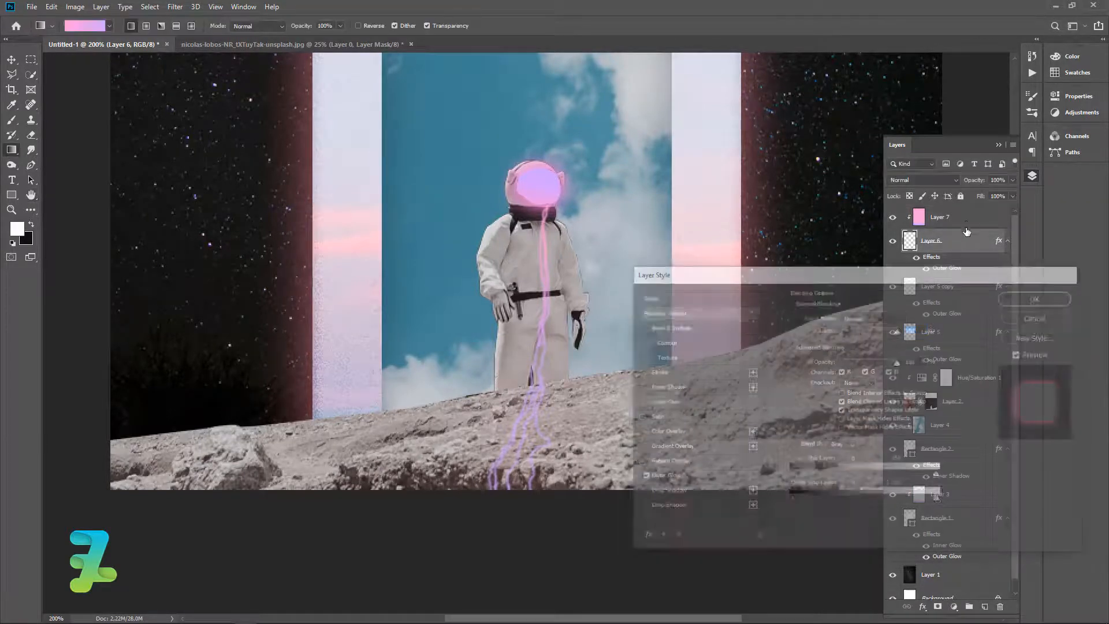
key("ctrl+g")
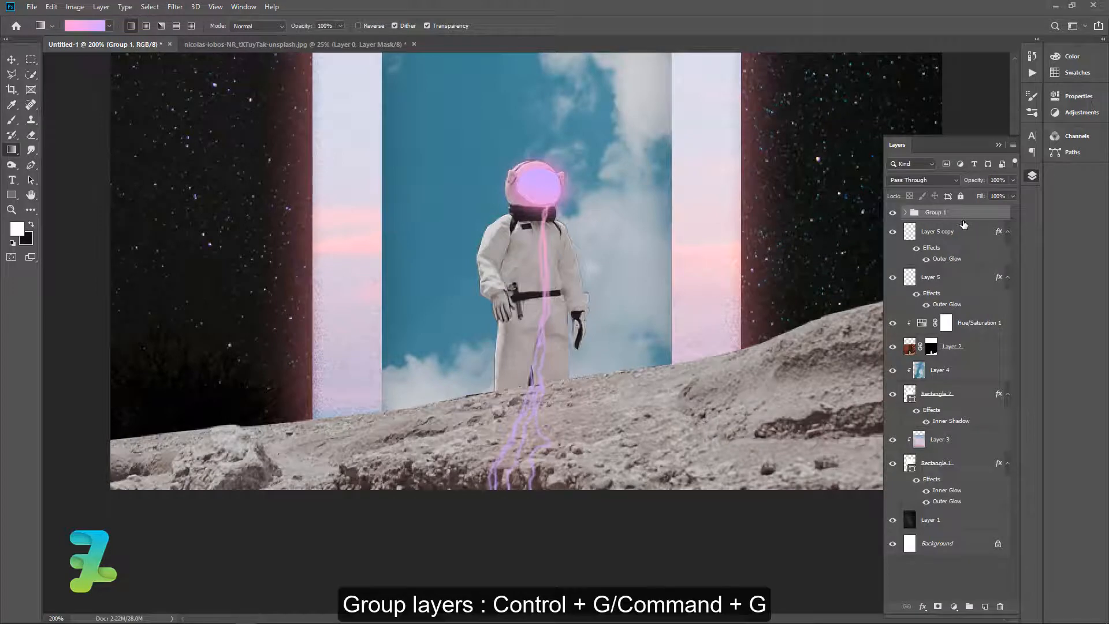
key("ctrl+j")
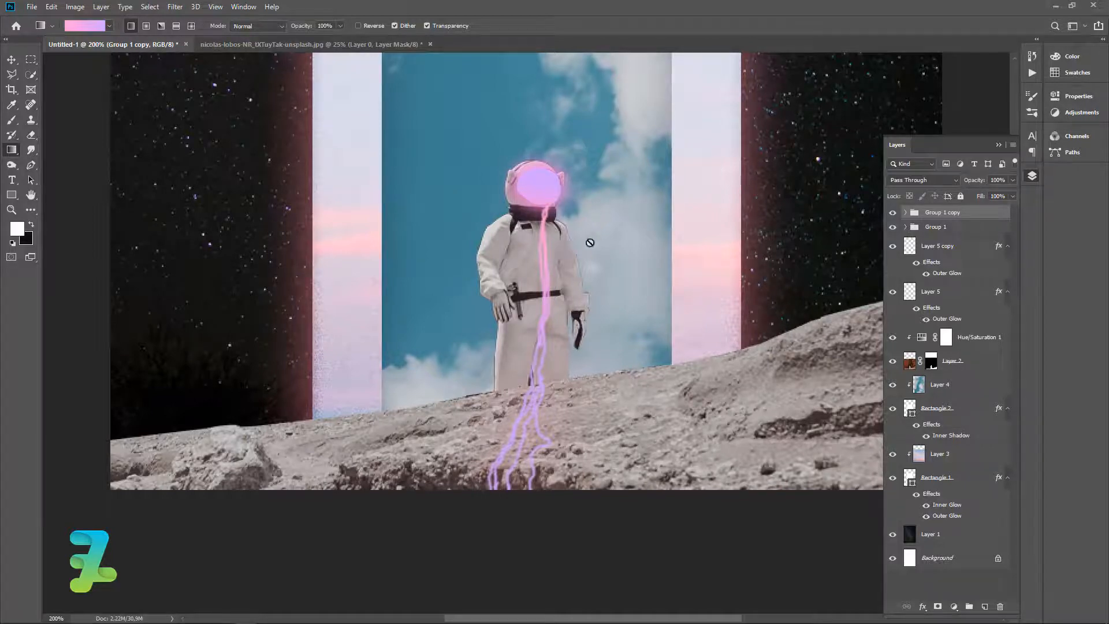
Step: Combine Group 1 and its copy in a new group, add a layer mask to it, and ready the Brush with black
left_click(952, 227, "shift")
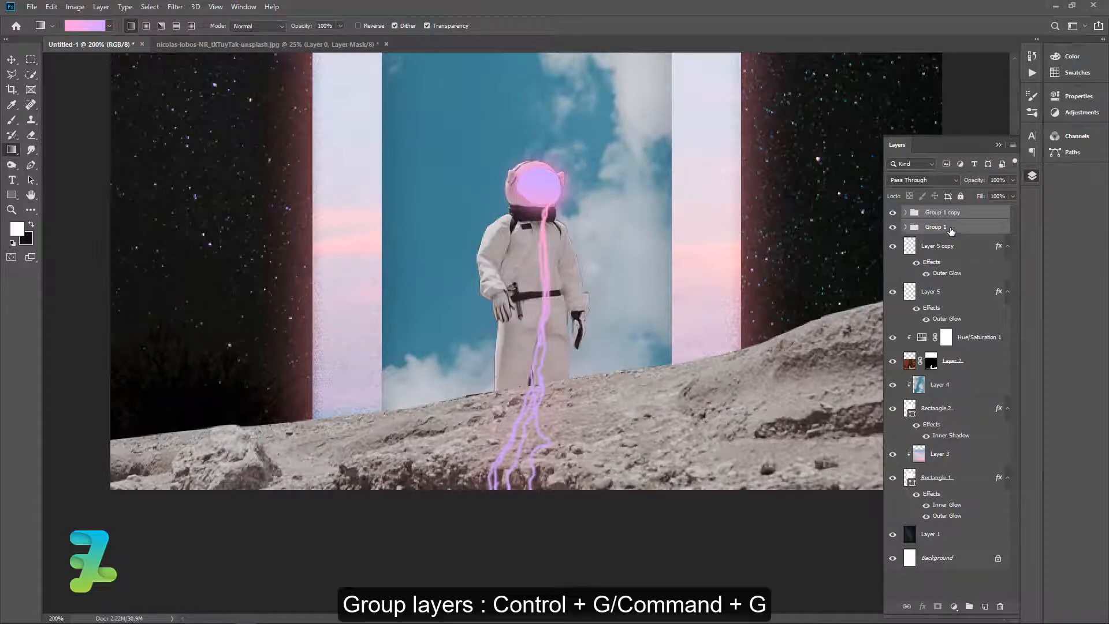
key("ctrl+g")
left_click(938, 607)
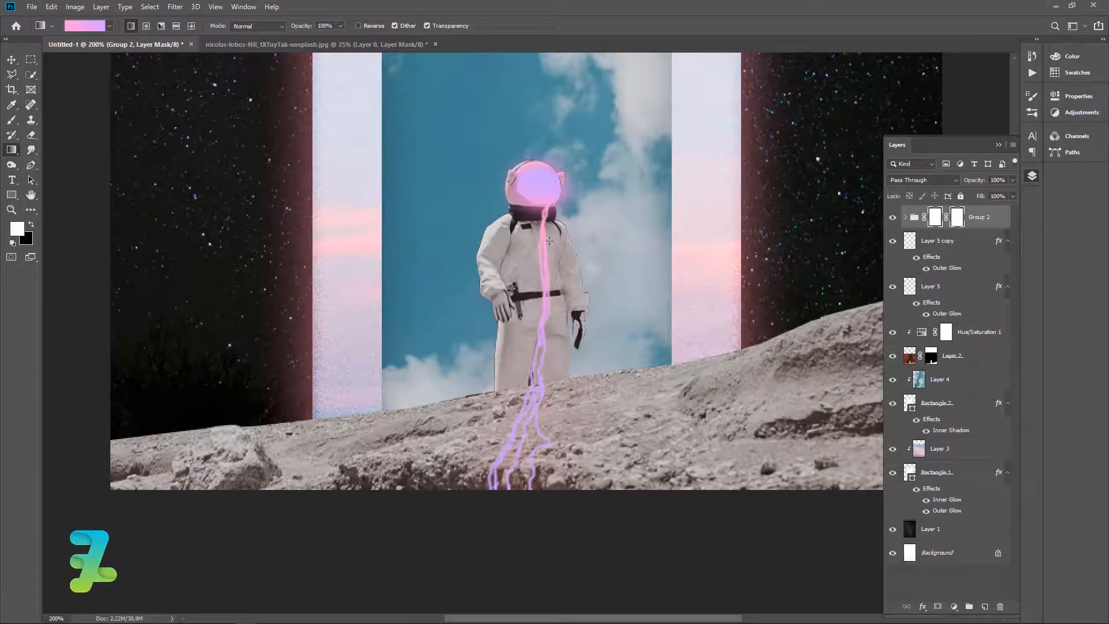
left_click(12, 120)
left_click(31, 224)
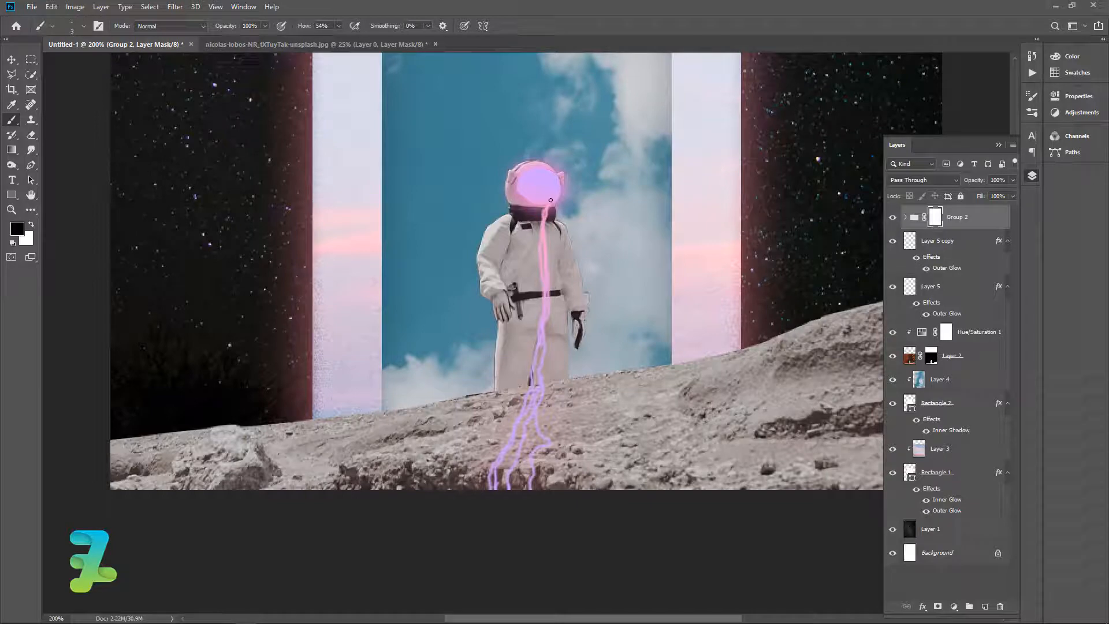
Step: Add the text "GALAXY ASTRONAUT" in white across the upper part of the doorway
left_click(11, 59)
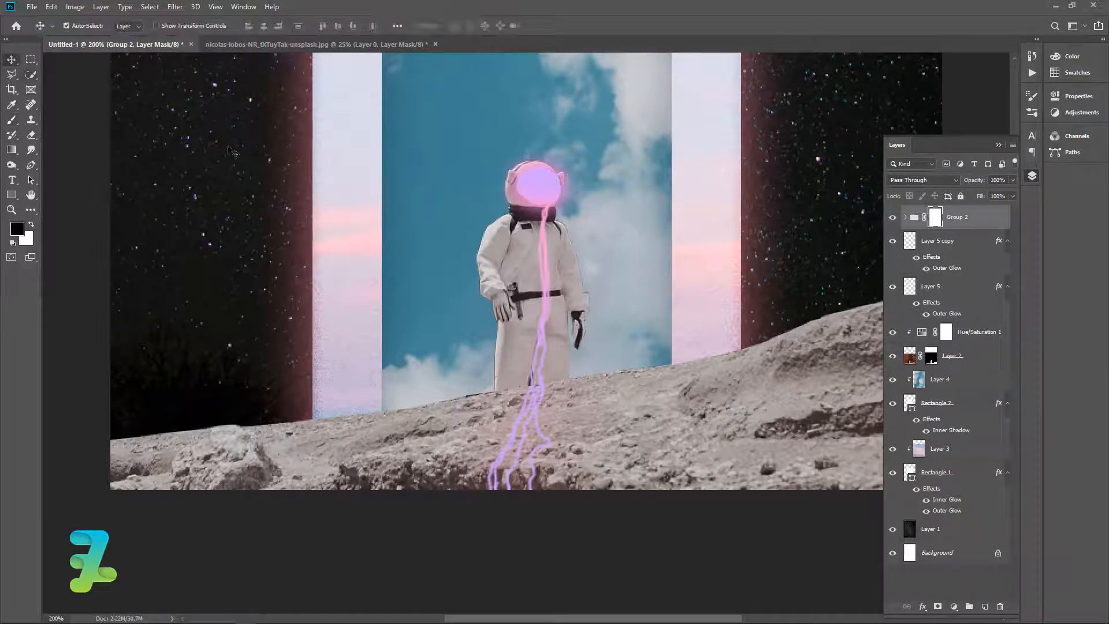
key("ctrl+minus")
key("ctrl+minus")
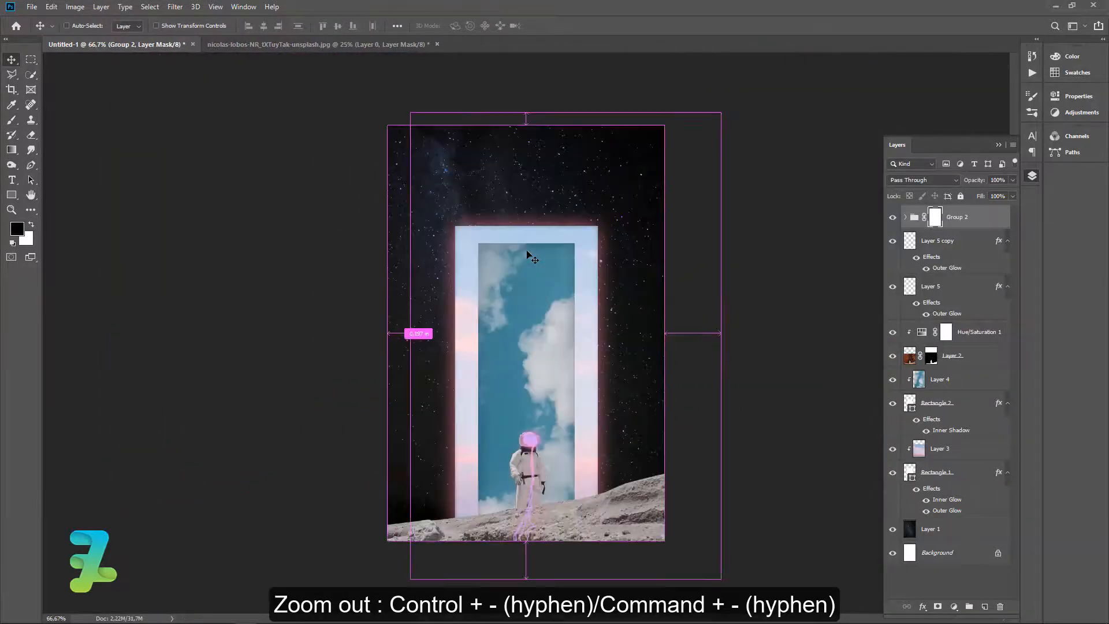
key("ctrl+plus")
key("ctrl+minus")
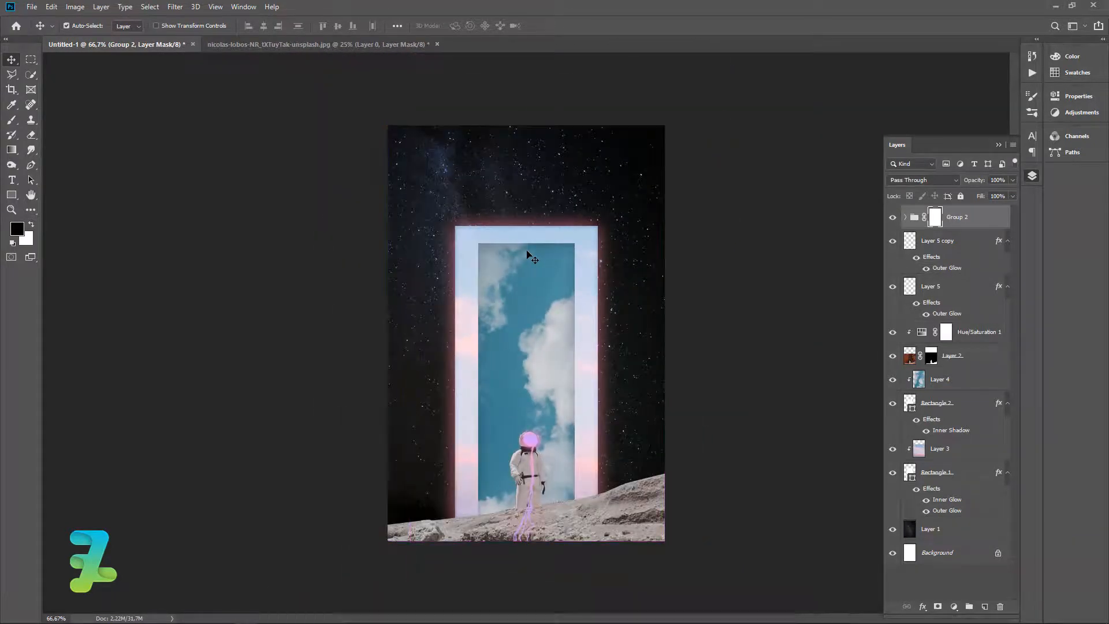
left_click(999, 145)
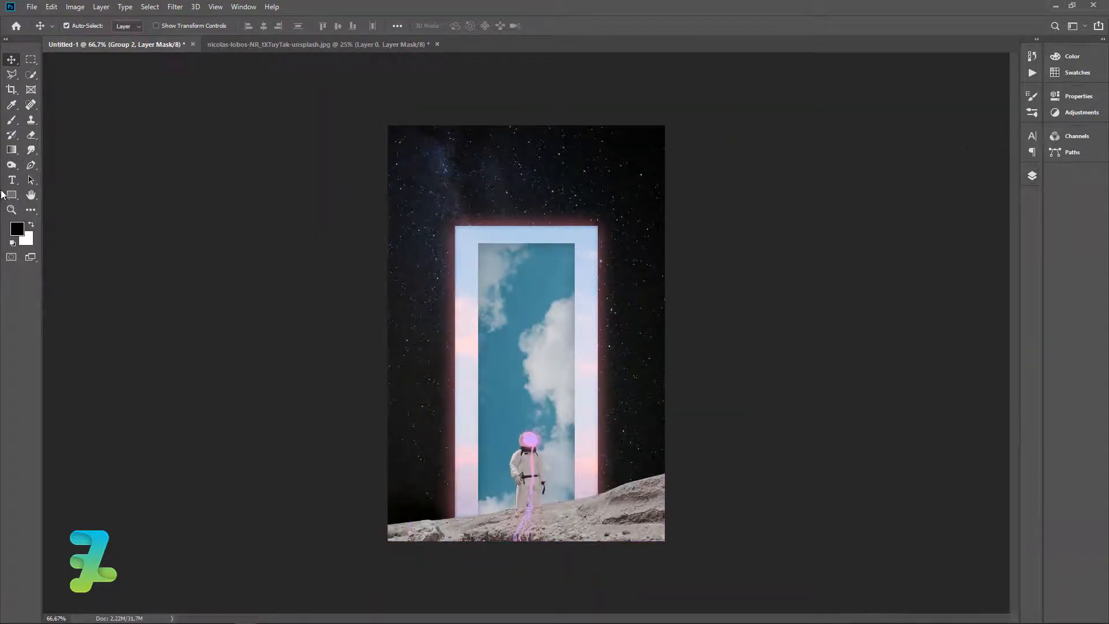
key("x")
left_click(12, 180)
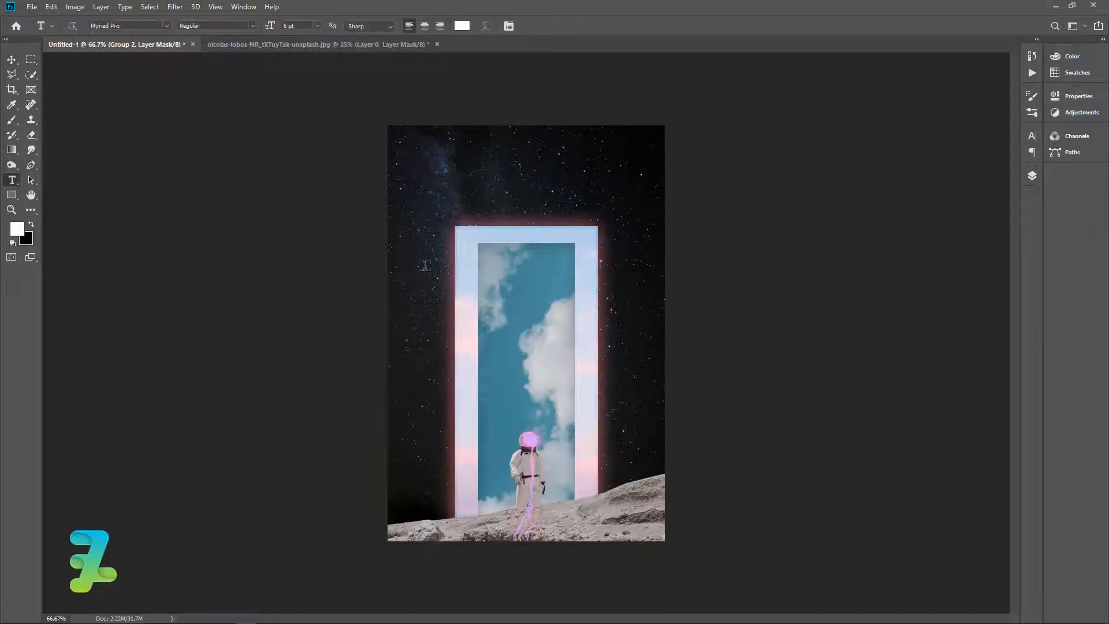
left_click(431, 300)
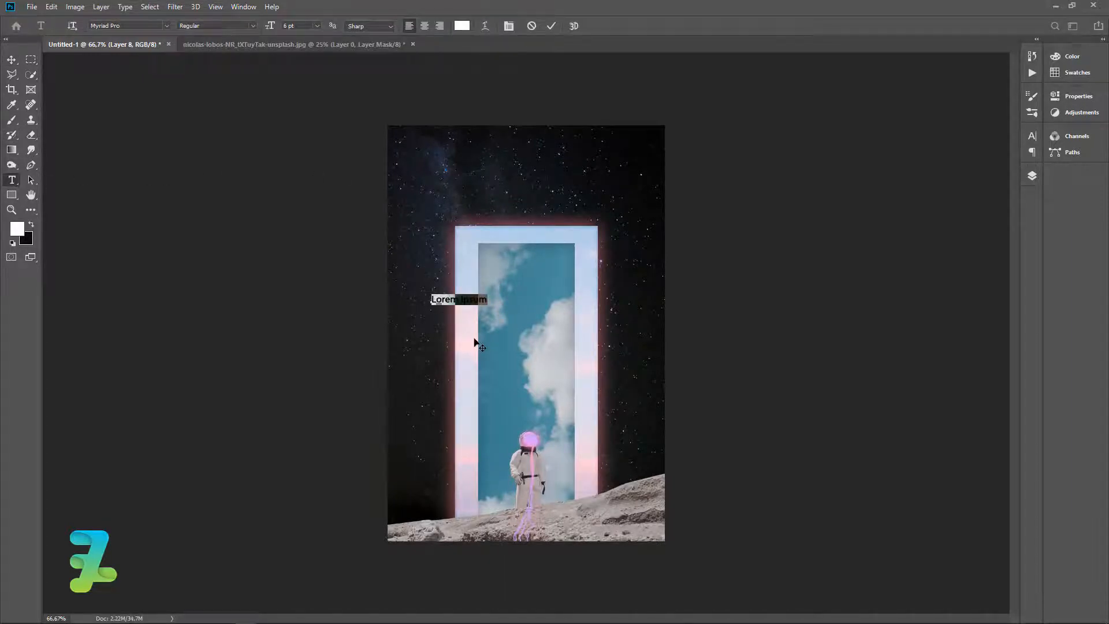
type("GALAXY ")
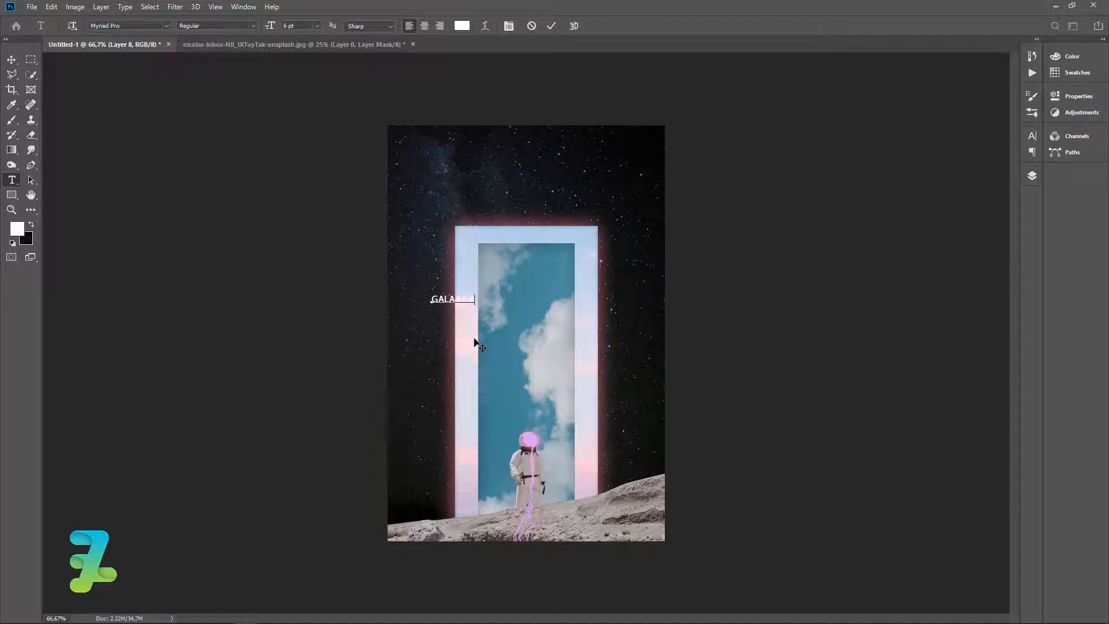
type("GAT")
key("ctrl+a")
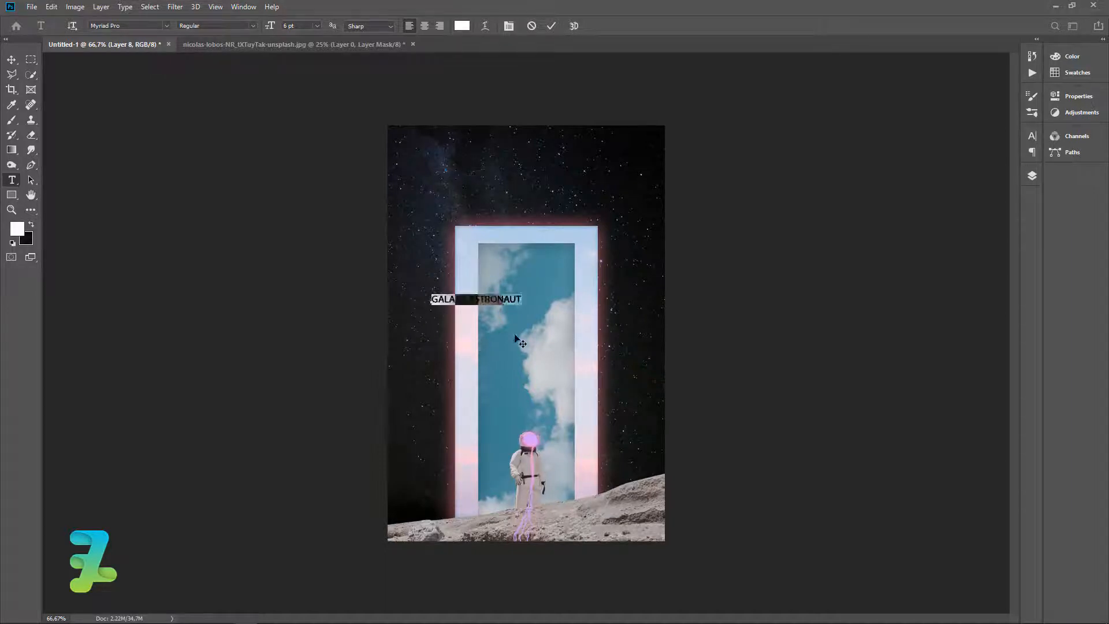
Step: Set the "GALAXY ASTRONAUT" text to Roboto Bold at 12 pt
left_click(165, 25)
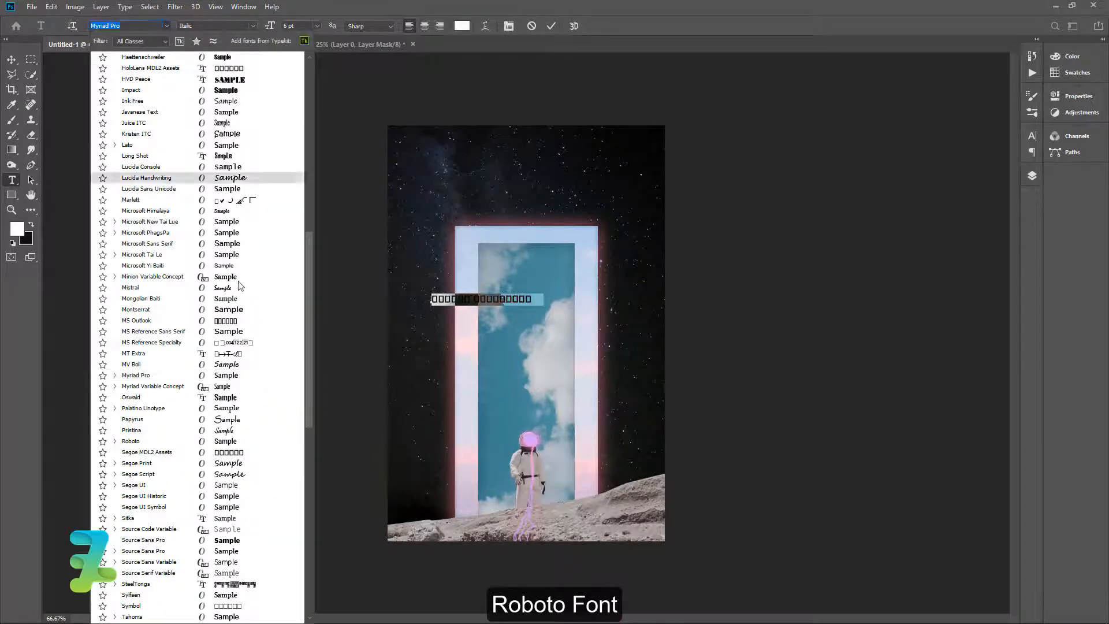
left_click(231, 443)
left_click(252, 26)
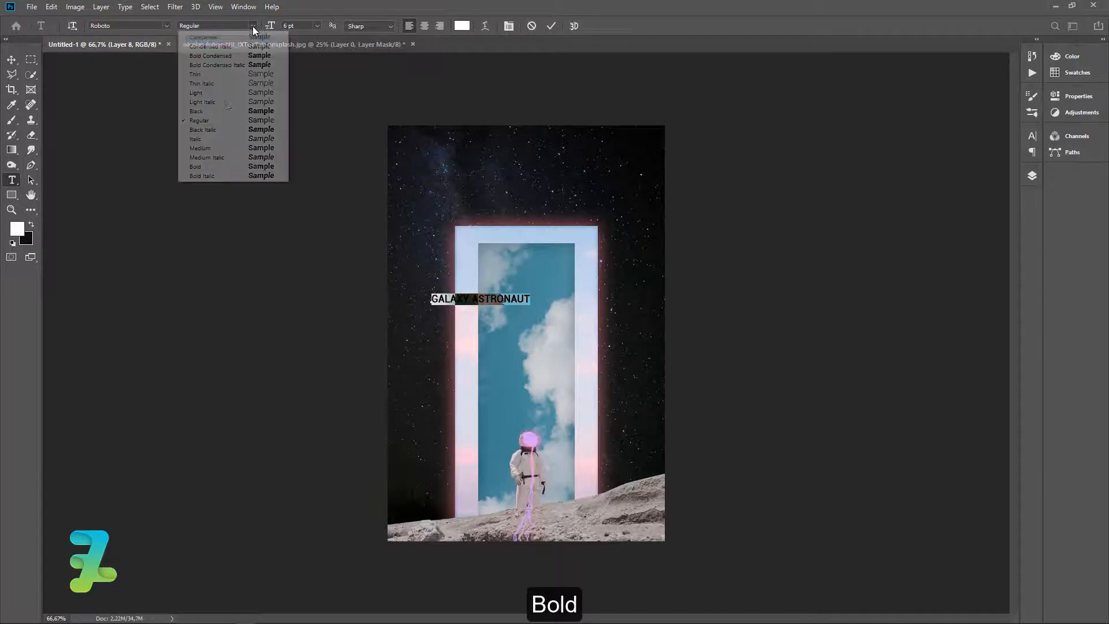
left_click(202, 166)
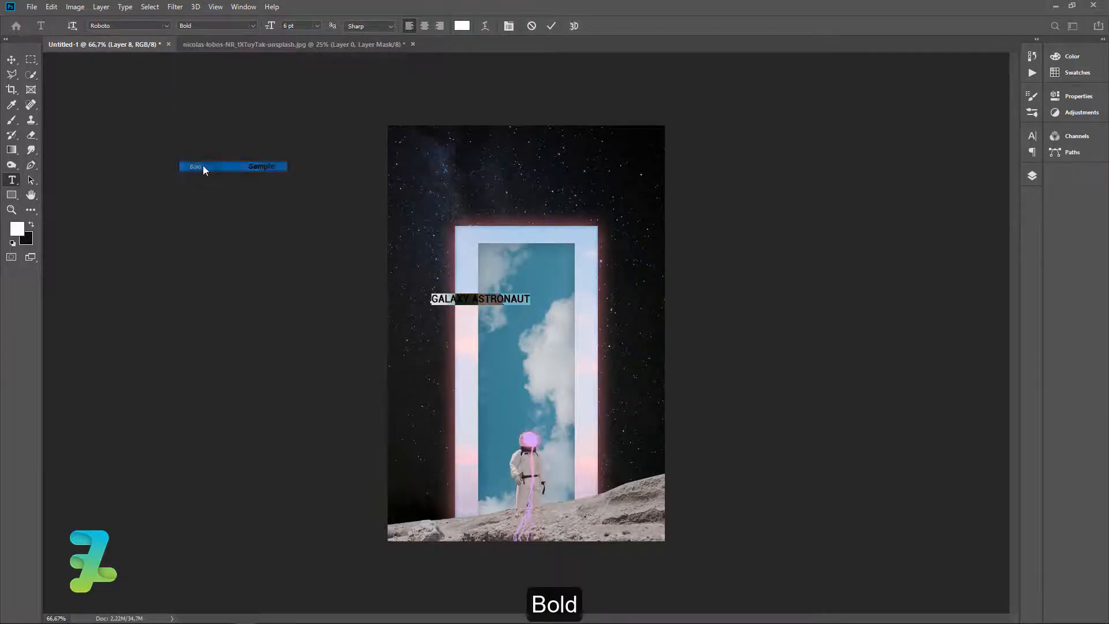
left_click(319, 26)
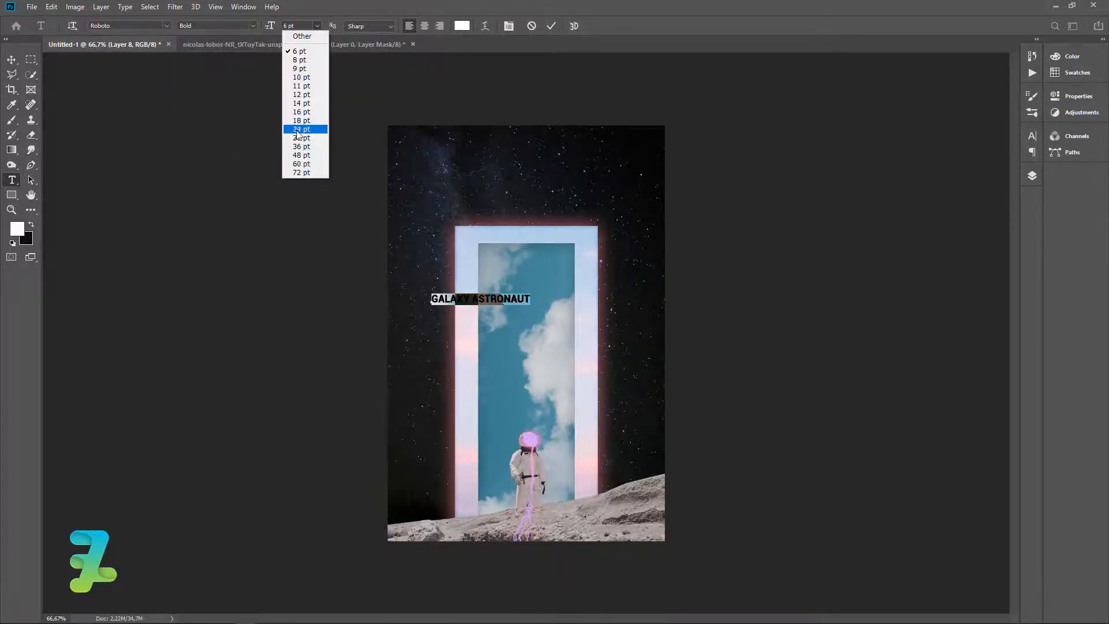
left_click(301, 87)
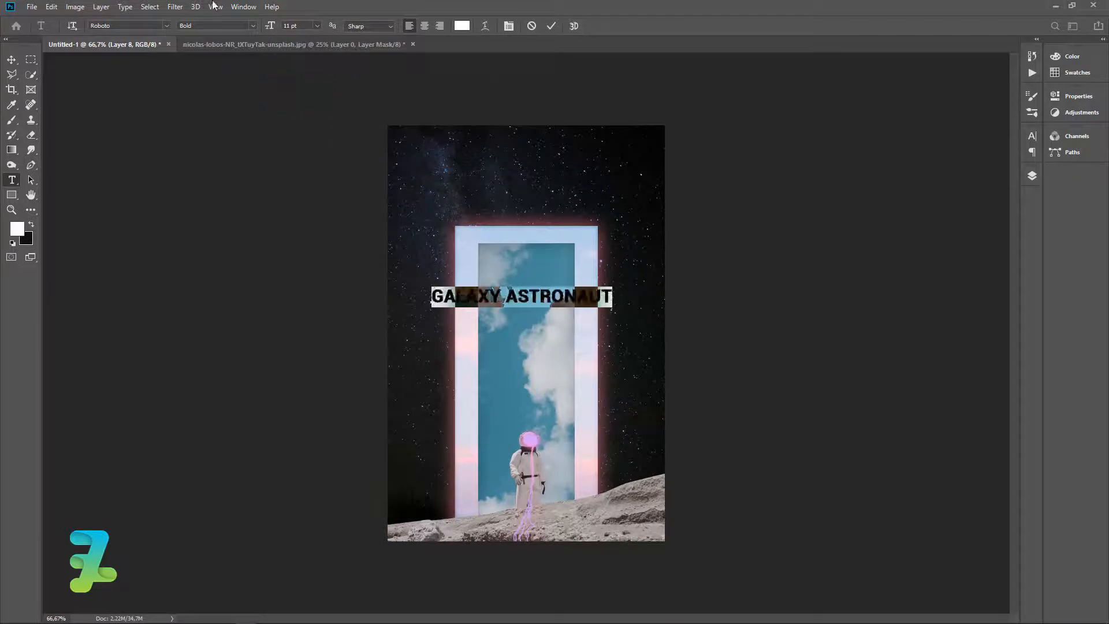
left_click(319, 27)
left_click(306, 95)
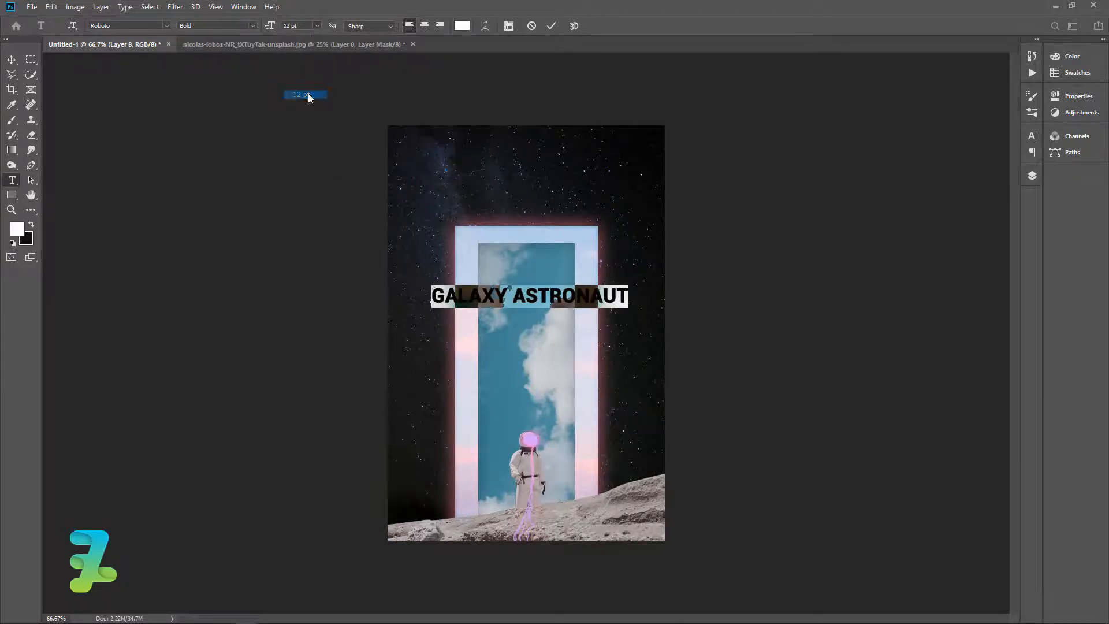
Step: Commit the "GALAXY ASTRONAUT" text and centre it horizontally and vertically on the canvas
left_click(1028, 177)
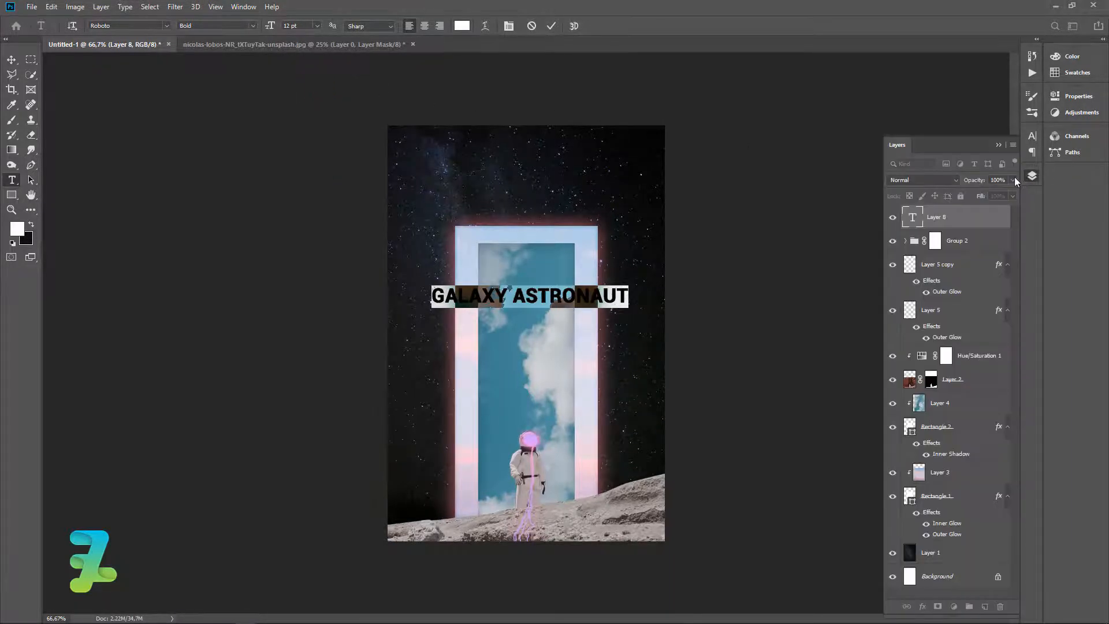
left_click(12, 62)
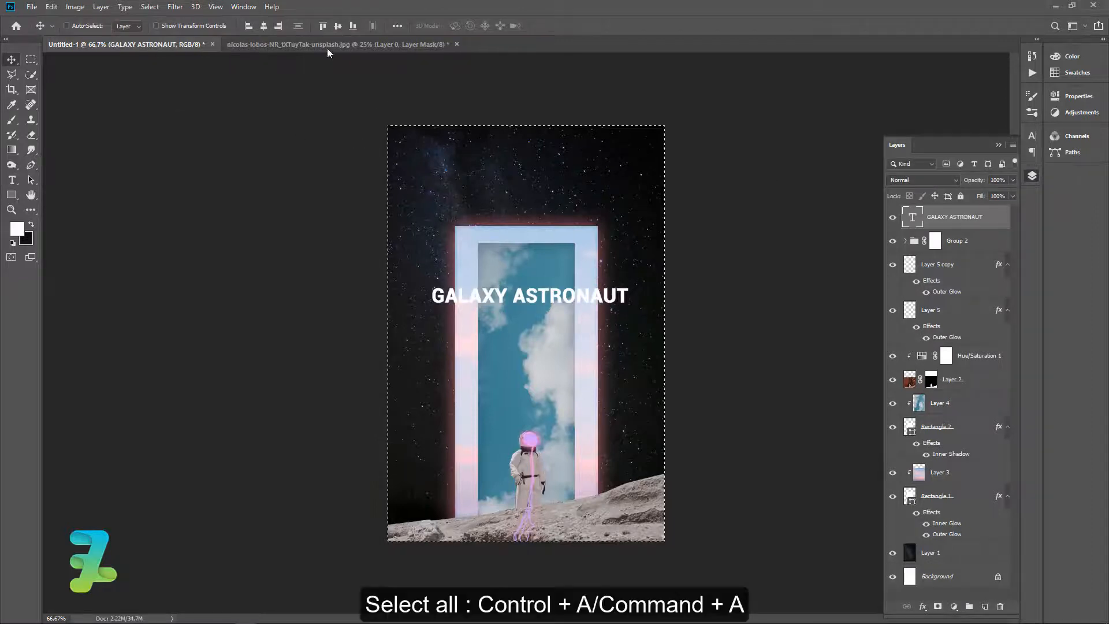
key("ctrl+a")
left_click(338, 27)
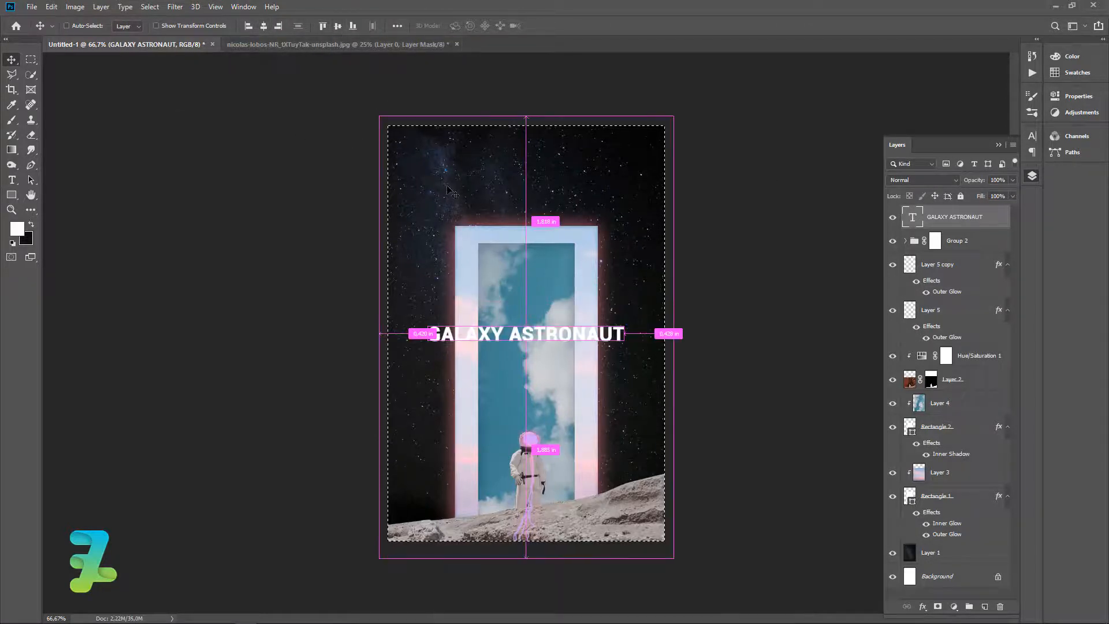
key("ctrl+d")
Step: Duplicate the "GALAXY ASTRONAUT" text layer and place the copy directly above the original line
key("ctrl+j")
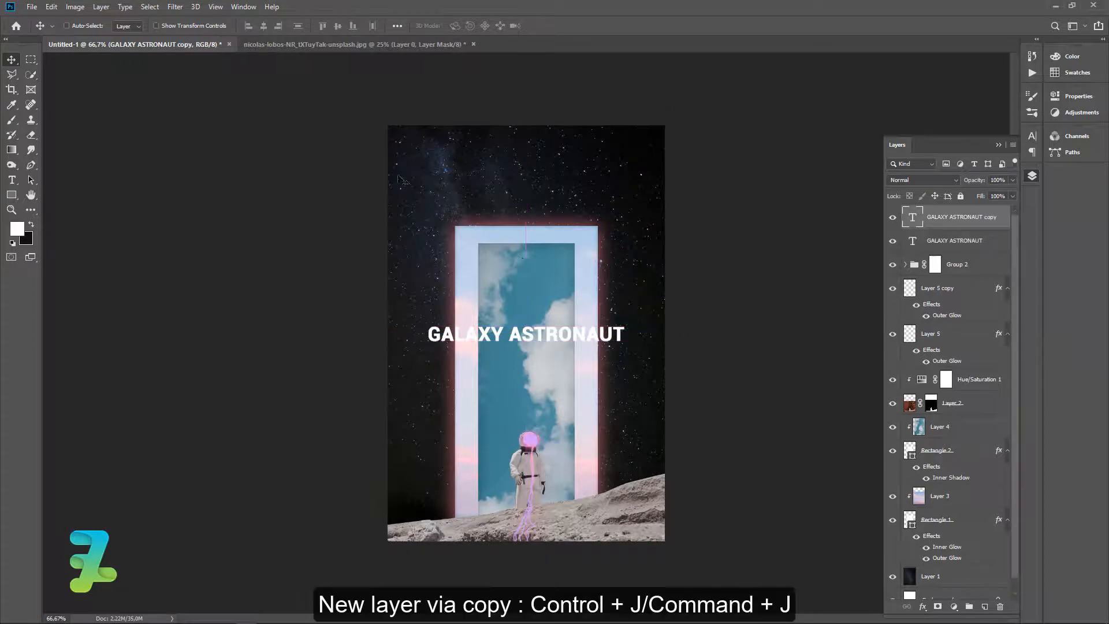
mouse_move(543, 306)
left_mouse_down()
mouse_move(539, 290)
mouse_move(547, 328)
mouse_move(543, 313)
left_mouse_up()
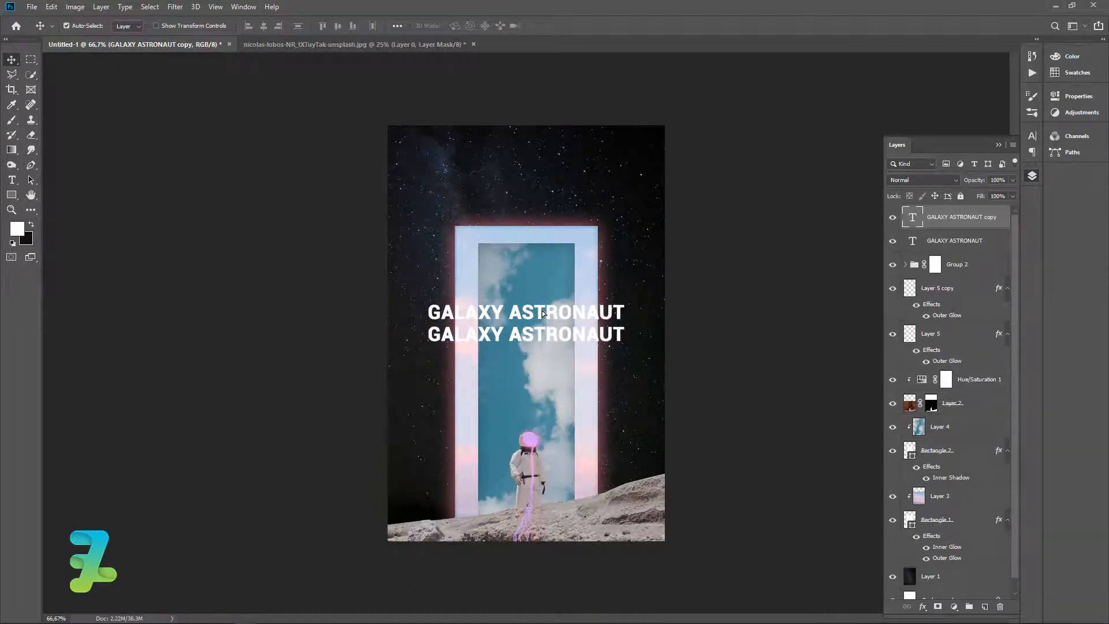
key("Down")
key("Down")
key("Down")
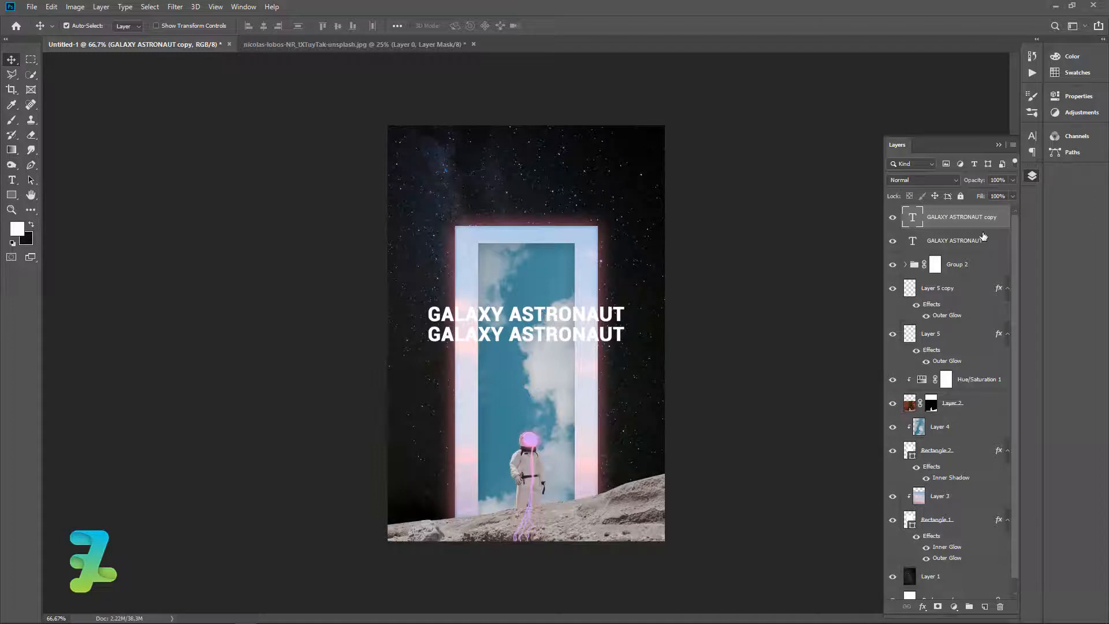
Step: Set the fill of the original "GALAXY ASTRONAUT" text layer to 0%
left_click(984, 246)
left_click(1012, 195)
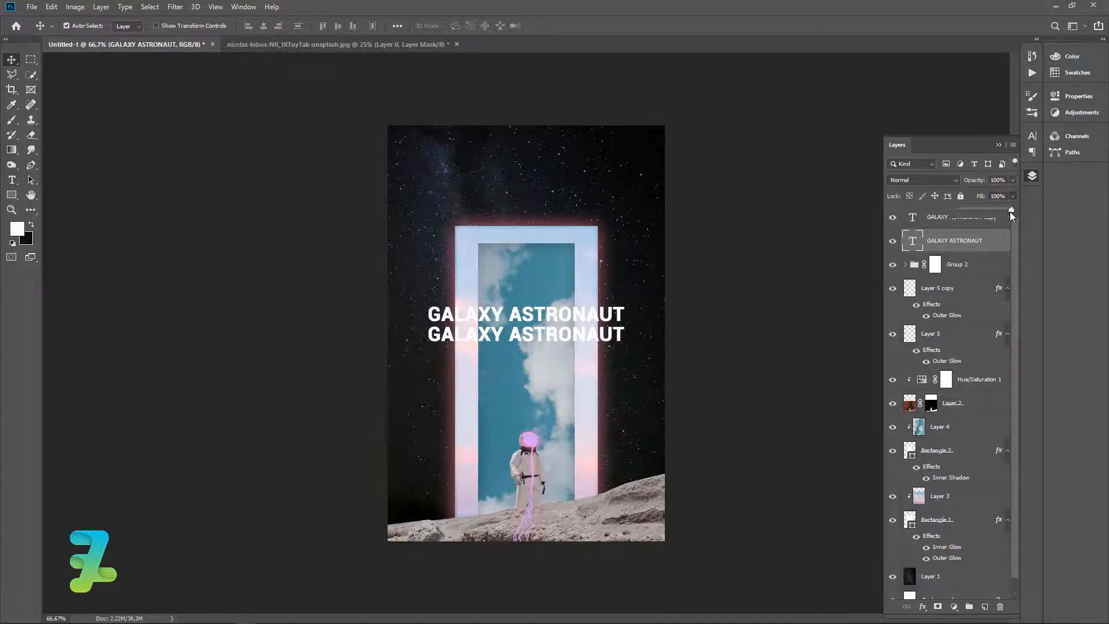
left_click_drag(1009, 212, 937, 216)
left_click(996, 246)
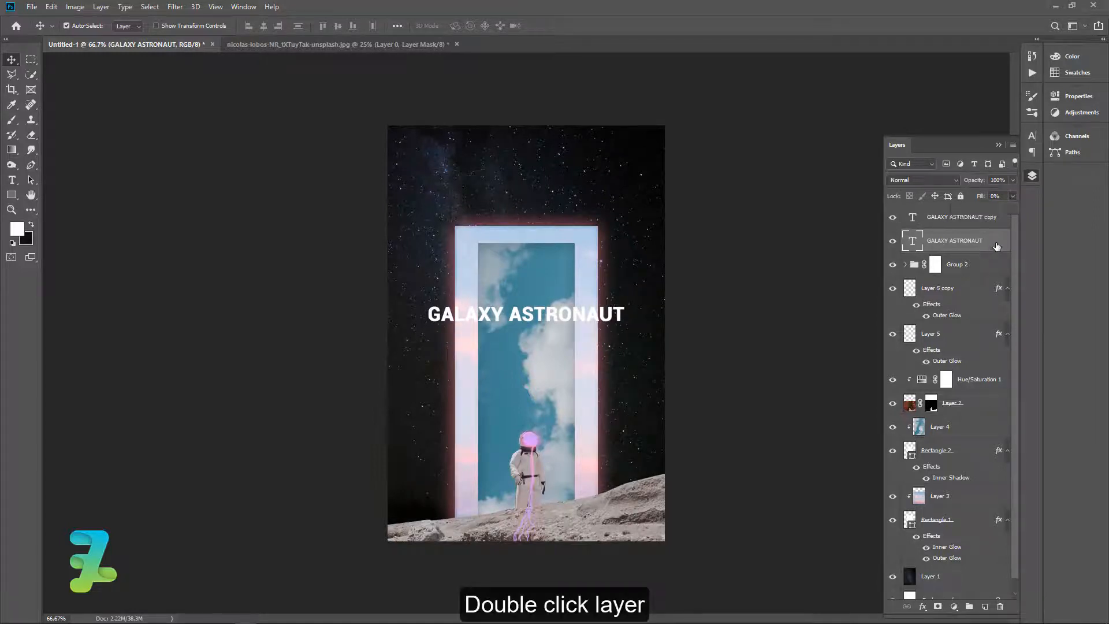
Step: Add a Stroke layer style to the original text with a solid white color, outside position and 2 px size
double_click(996, 247)
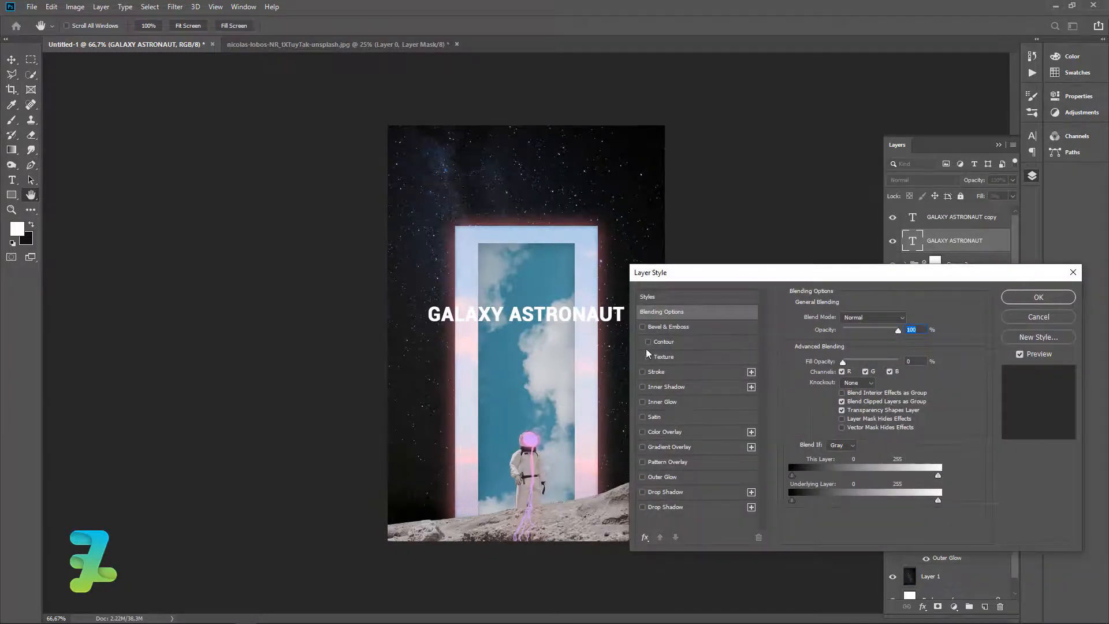
left_click(643, 372)
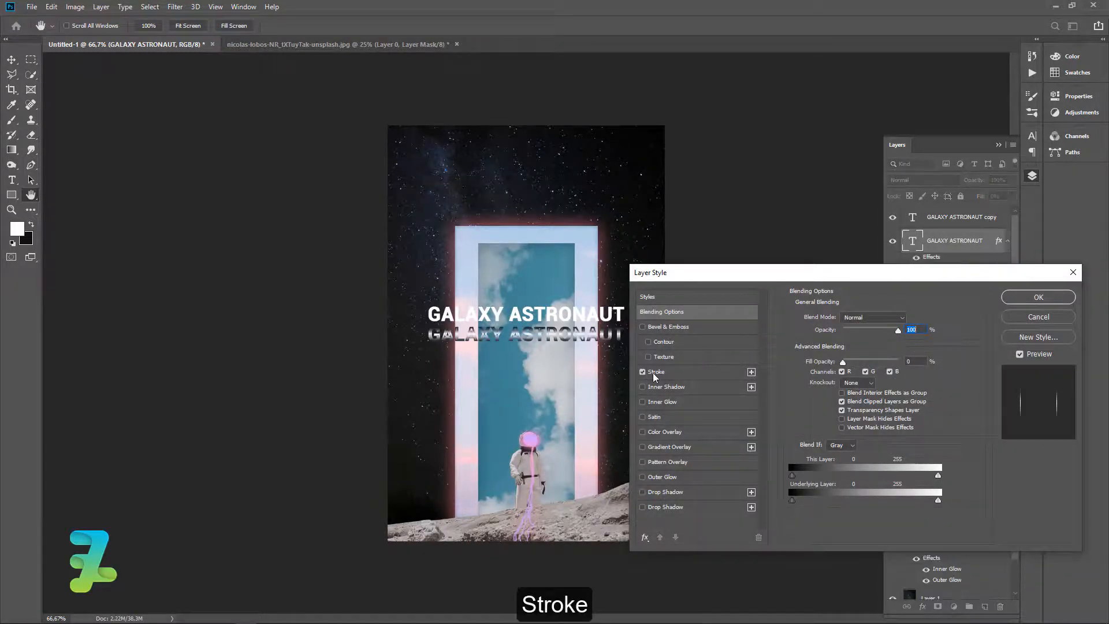
left_click(656, 374)
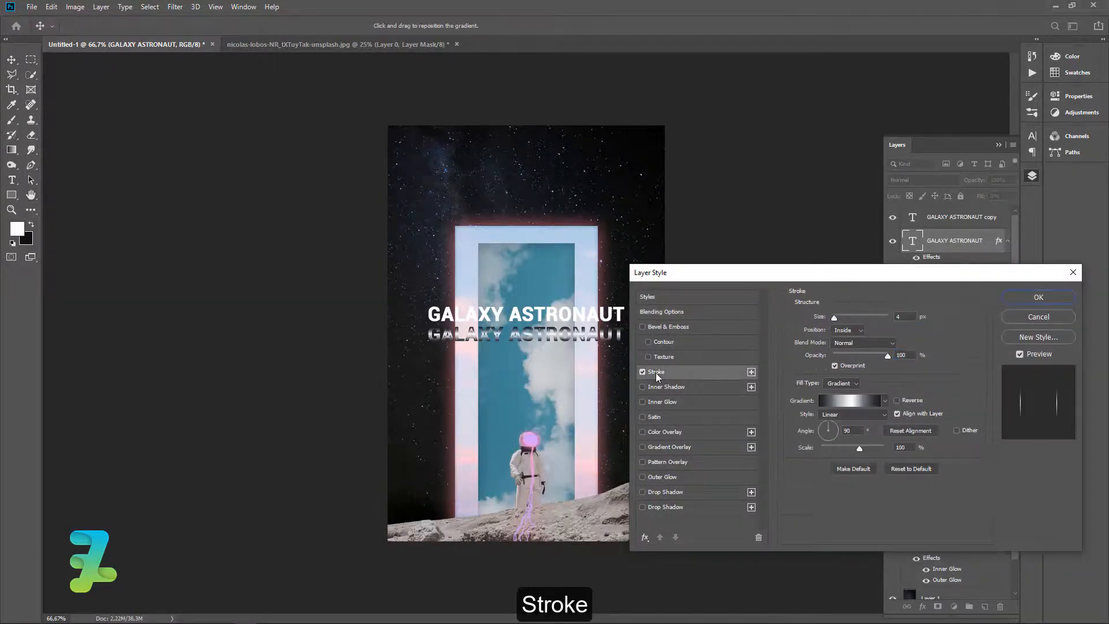
left_click(849, 383)
left_click(847, 393)
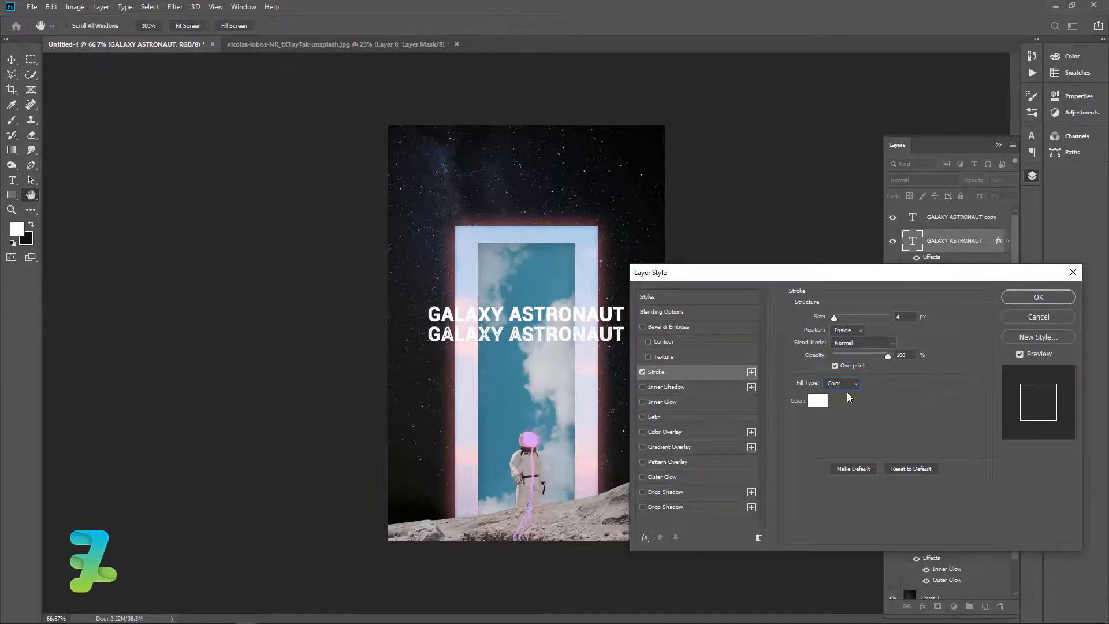
left_click(844, 329)
left_click(842, 334)
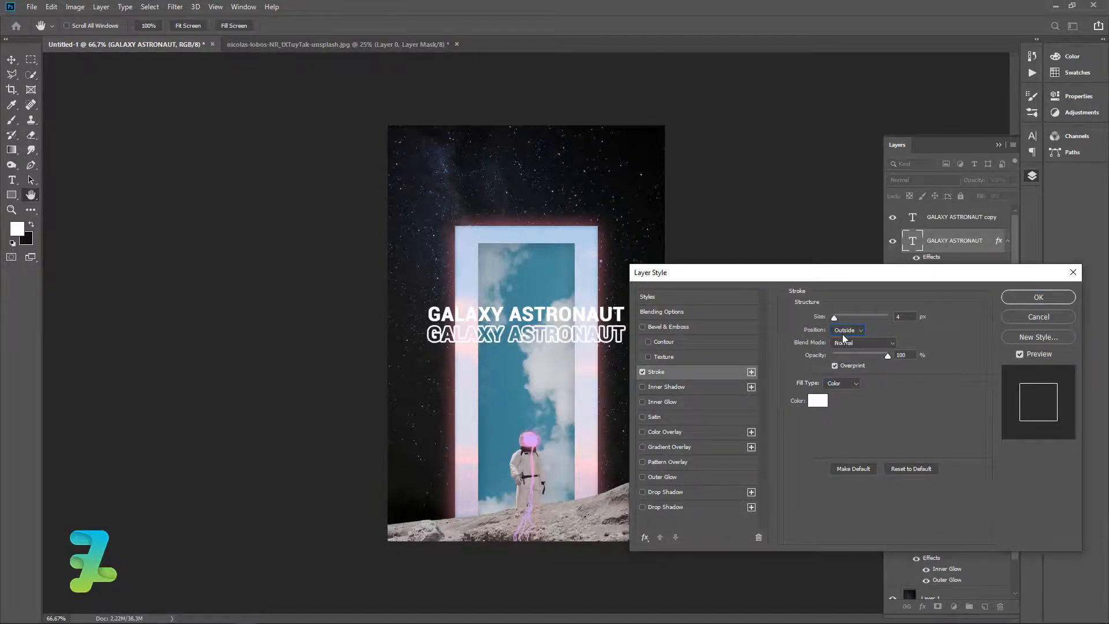
left_click_drag(834, 317, 828, 317)
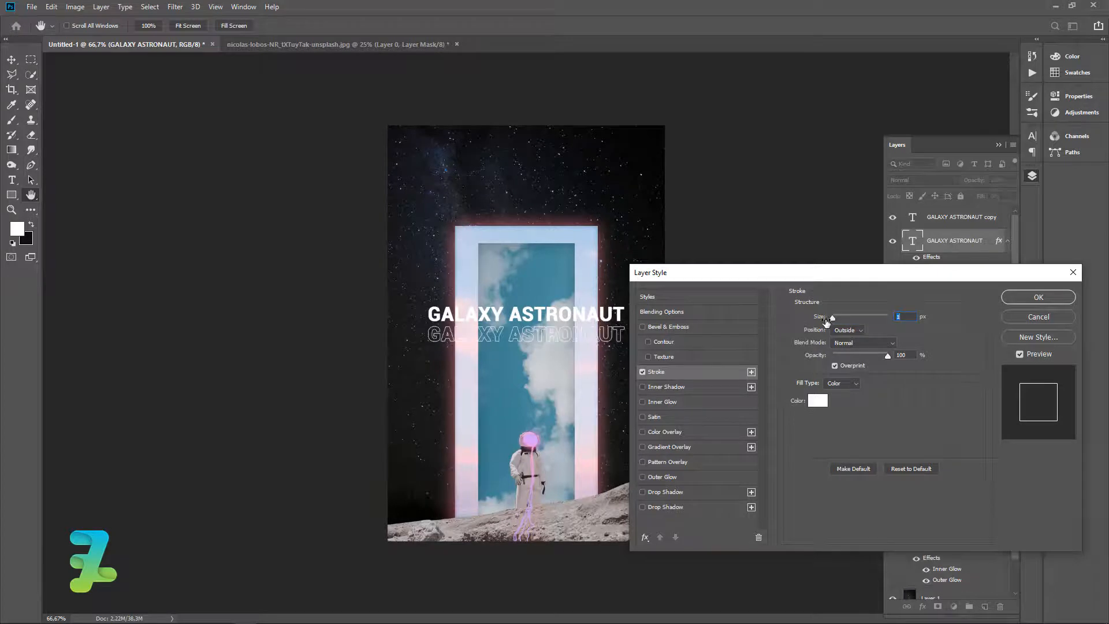
type("2")
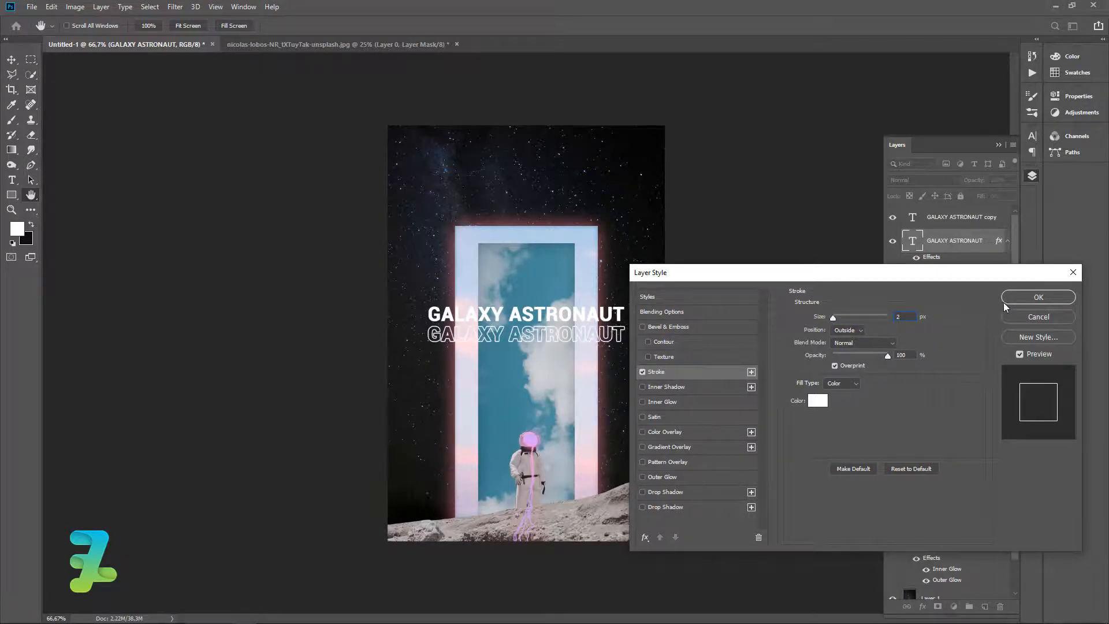
left_click(1038, 298)
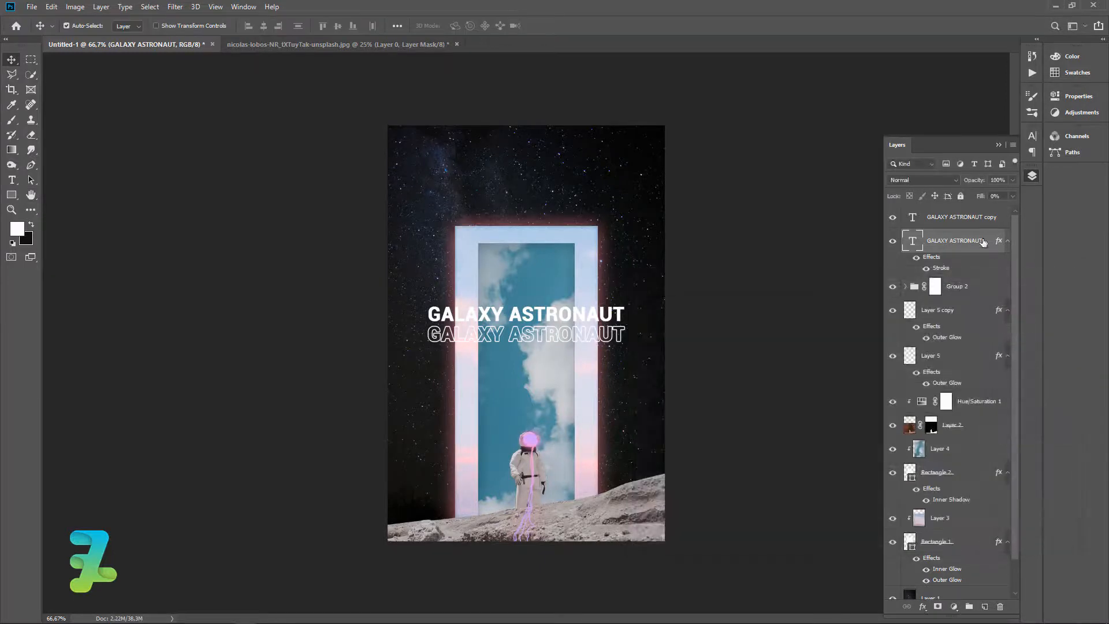
Step: Group the two "GALAXY ASTRONAUT" text layers and centre the group on the canvas
left_click(970, 224, "shift")
key("ctrl+g")
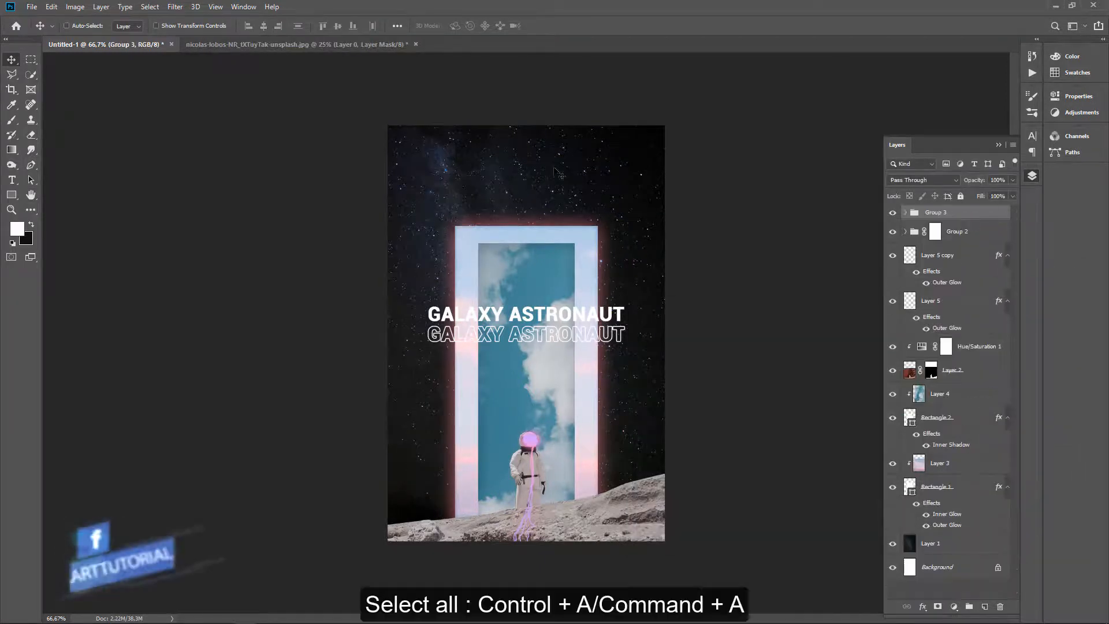
key("ctrl+a")
left_click(338, 25)
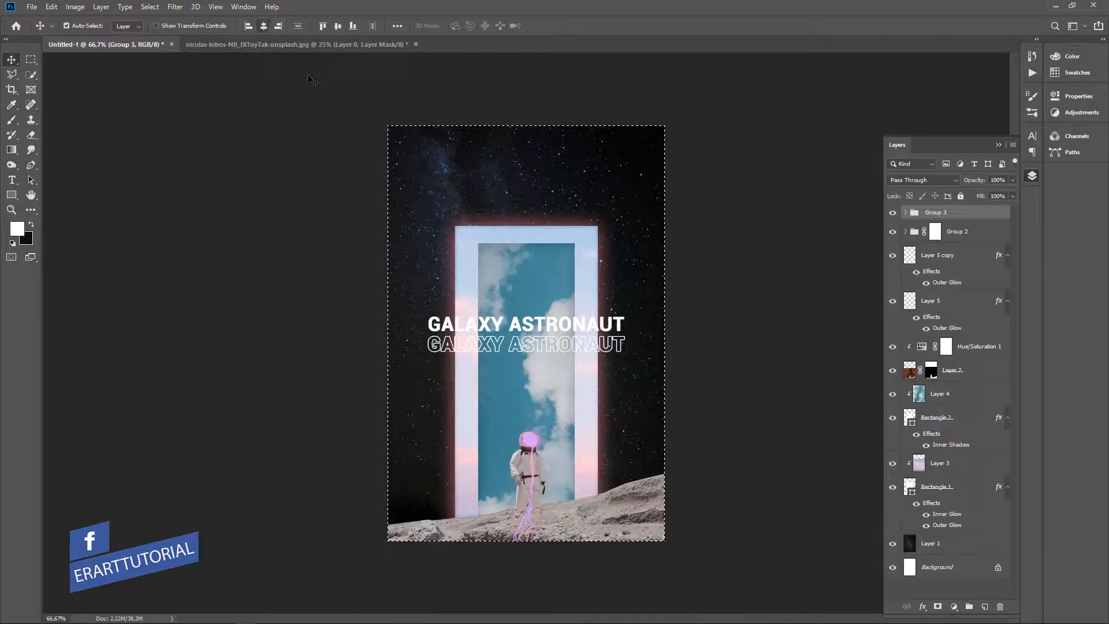
key("ctrl+d")
left_click(66, 25)
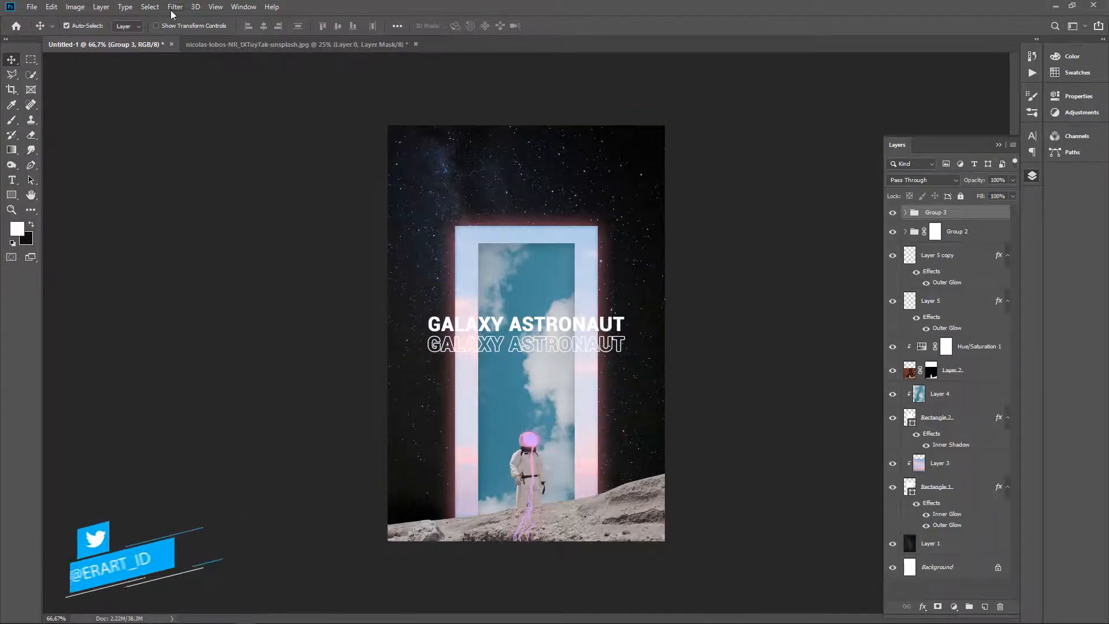
Step: Convert the text group to a smart object and apply a Twirl distortion with an angle of 12
right_click(962, 212)
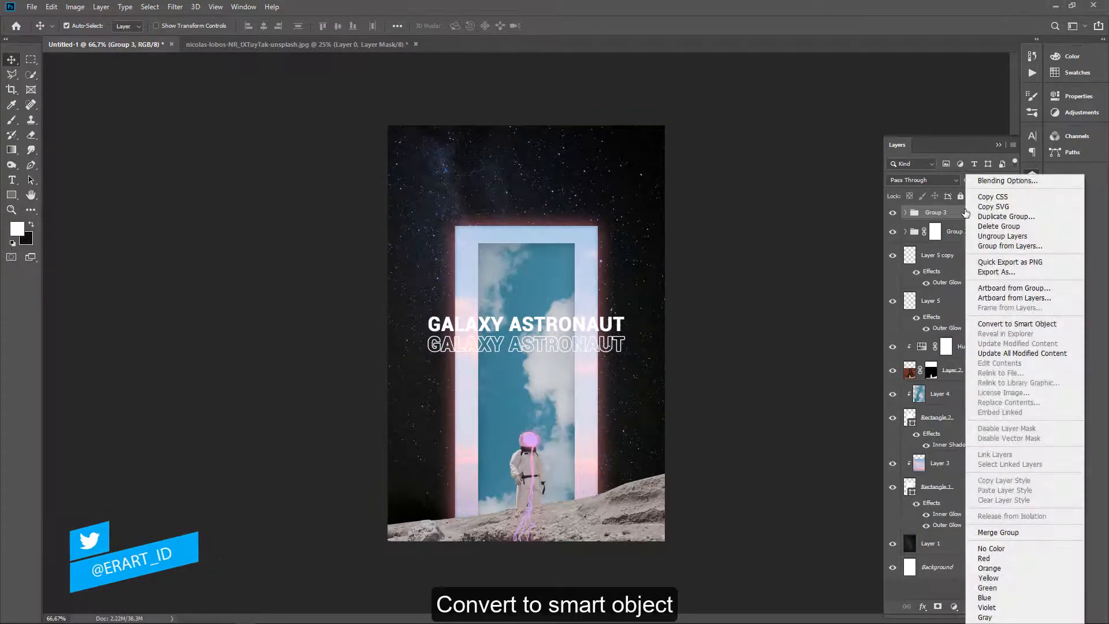
left_click(991, 324)
left_click(175, 7)
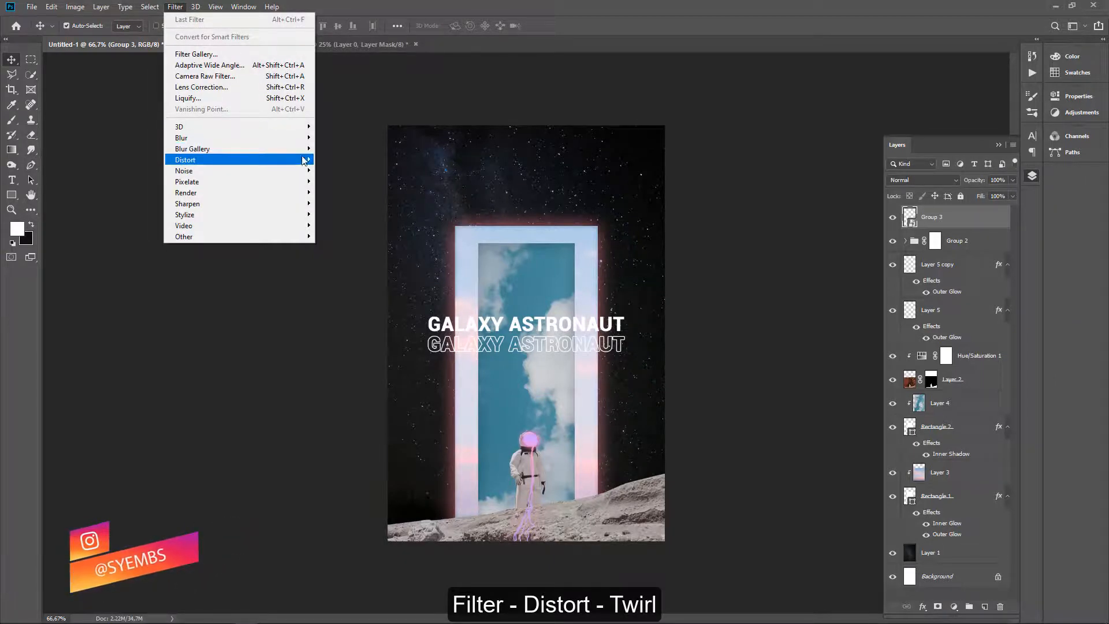
mouse_move(305, 161)
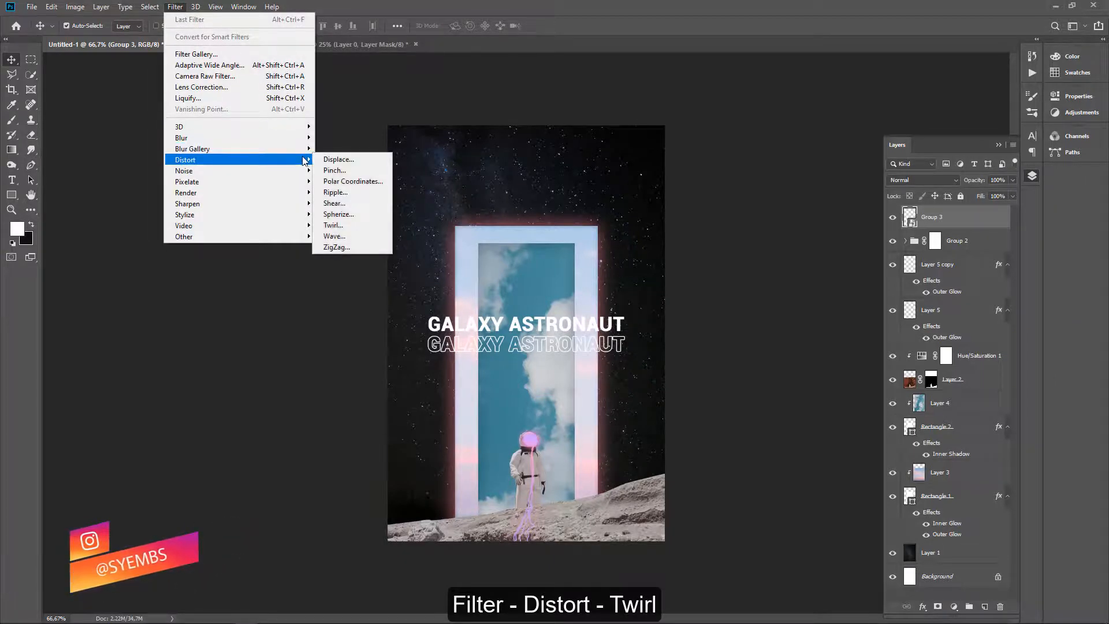
left_click(341, 225)
left_click(442, 310)
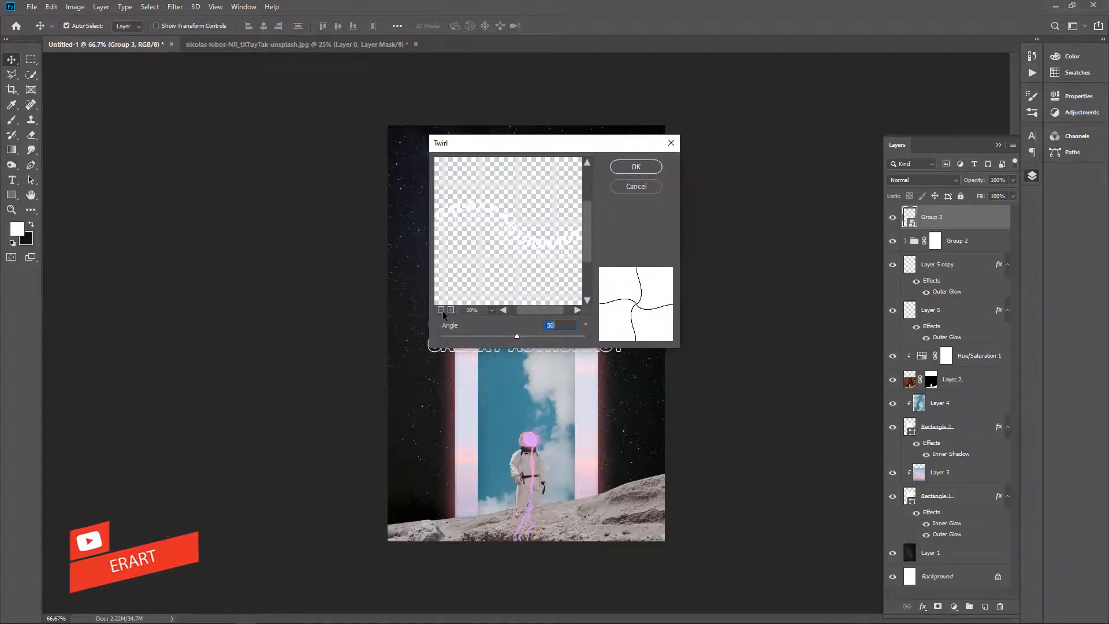
left_click(442, 310)
left_click_drag(517, 339, 514, 338)
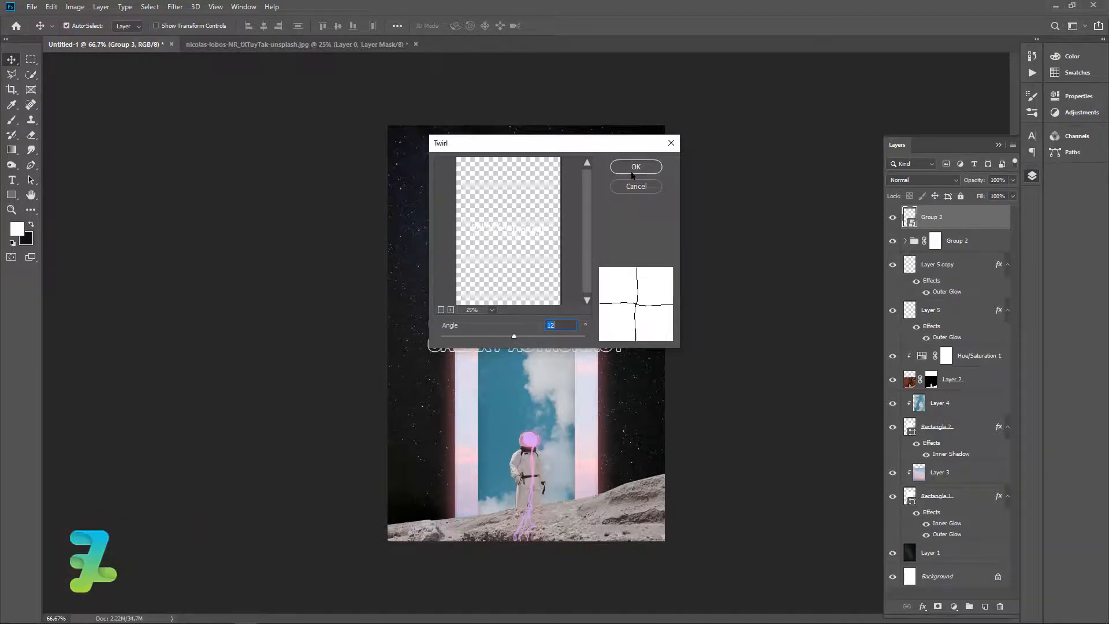
left_click(635, 167)
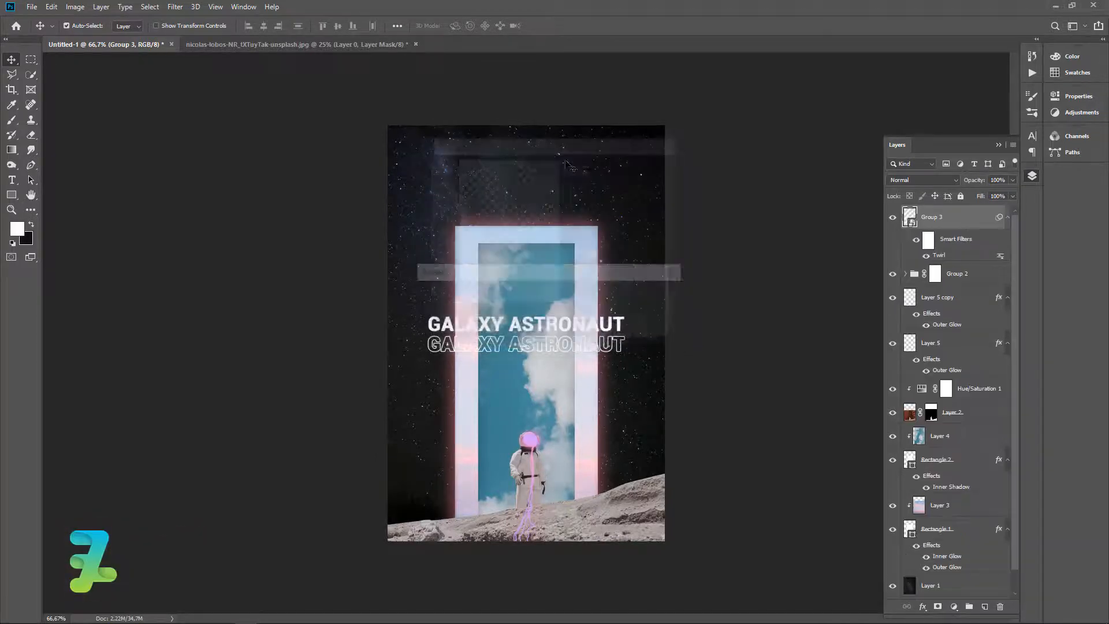
Step: Apply a ZigZag distortion to the text smart object with amount 10, ridges 5 and Pond Ripples style
left_click(176, 8)
mouse_move(286, 161)
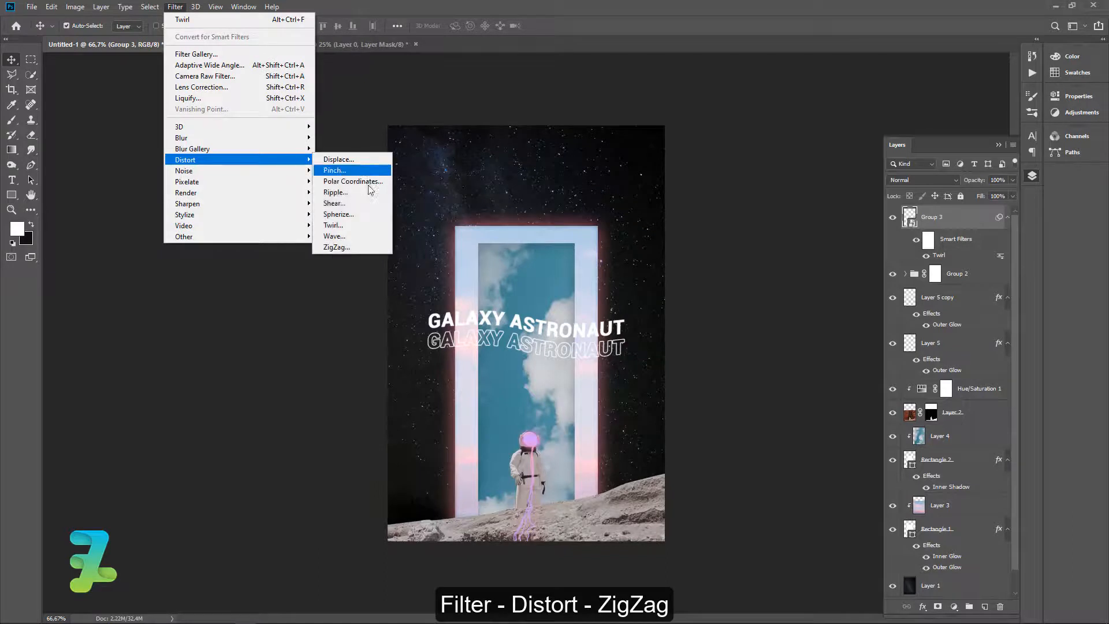
left_click(372, 247)
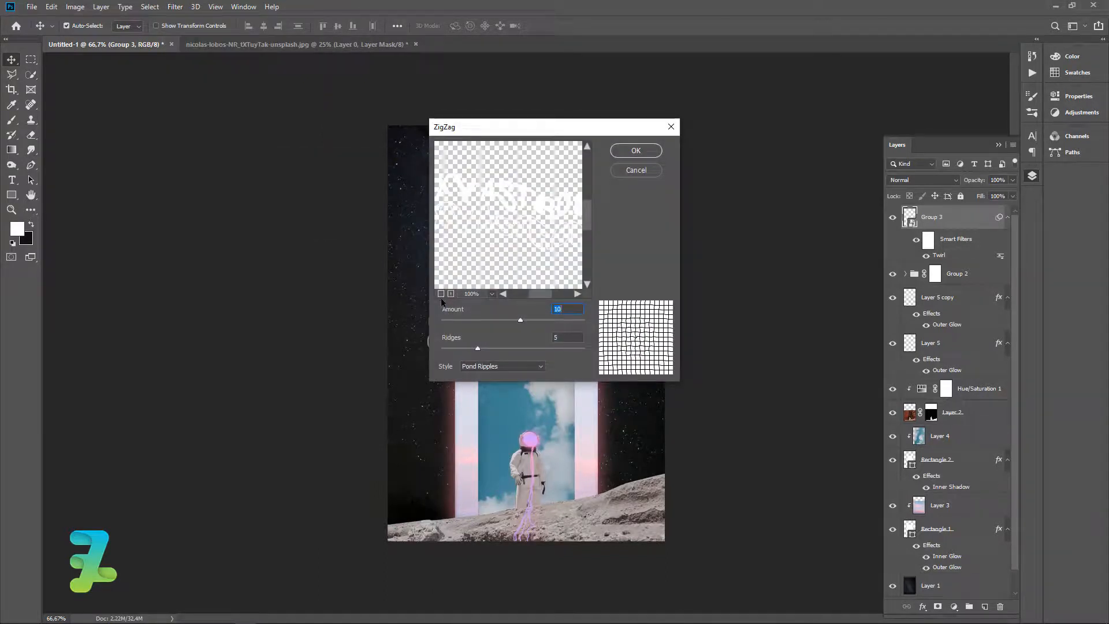
left_click(441, 294)
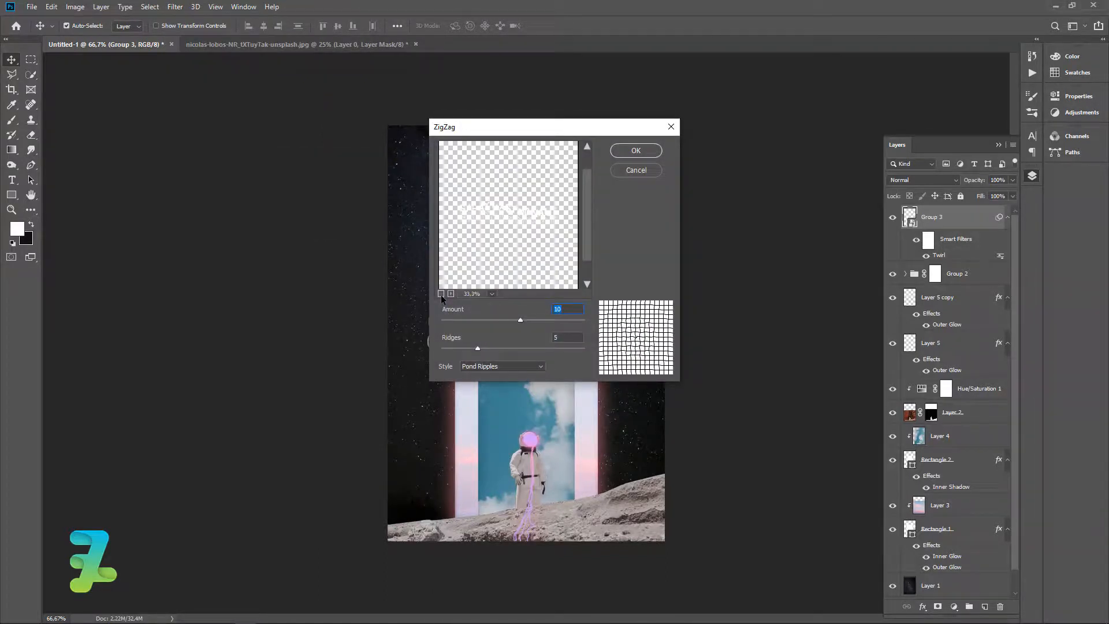
left_click(636, 151)
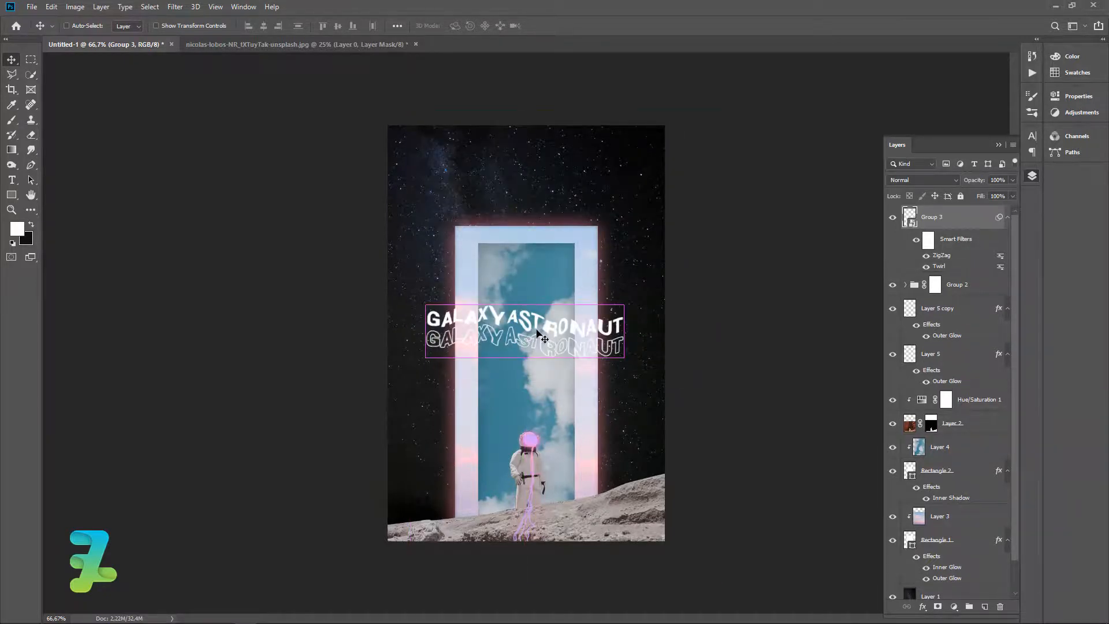
Step: Shift the distorted text slightly and centre it horizontally on the canvas
left_click_drag(535, 328, 537, 329)
key("ctrl")
key("ctrl")
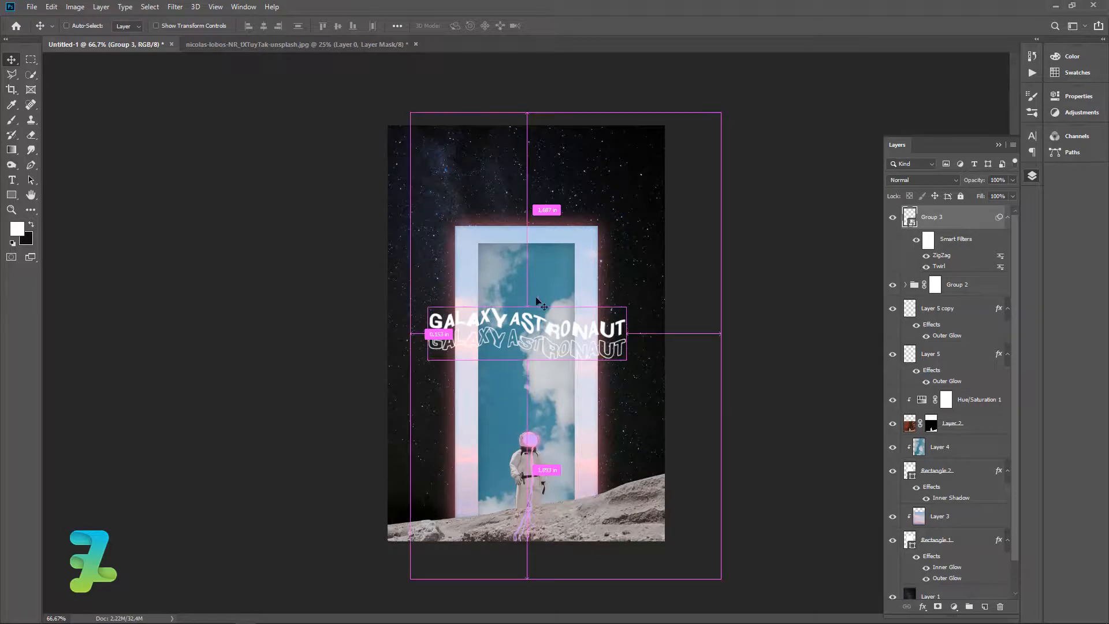
key("ctrl+a")
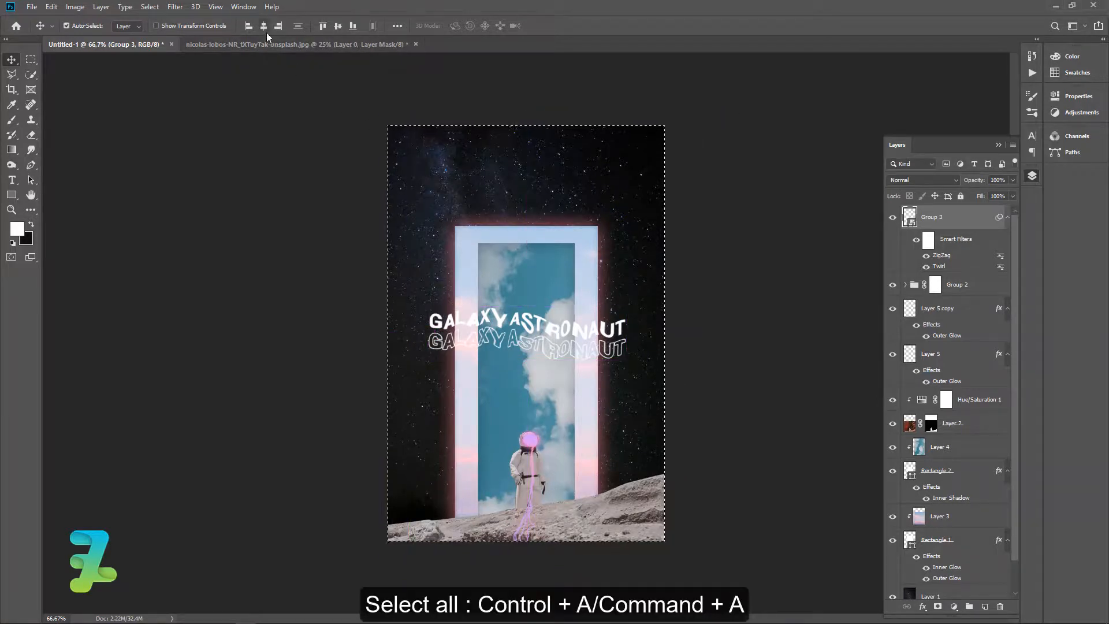
key("ctrl+d")
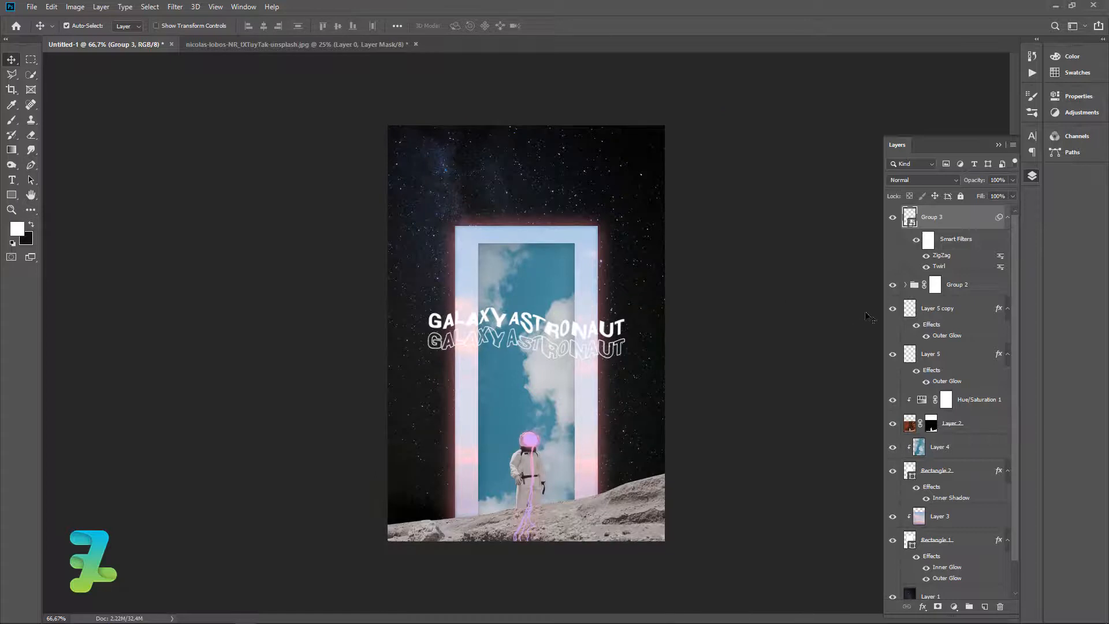
Step: Draw a white circle about 95 px wide over the outer doorway's upper-left corner, directly above the Layer 5 copy layer
left_click(972, 319)
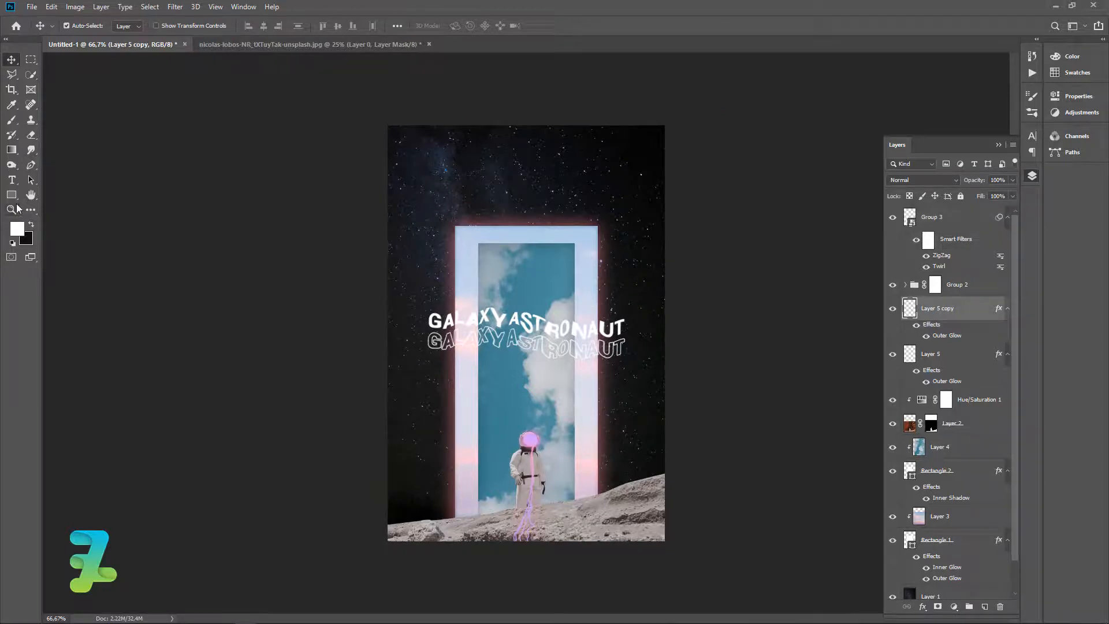
left_click(14, 198)
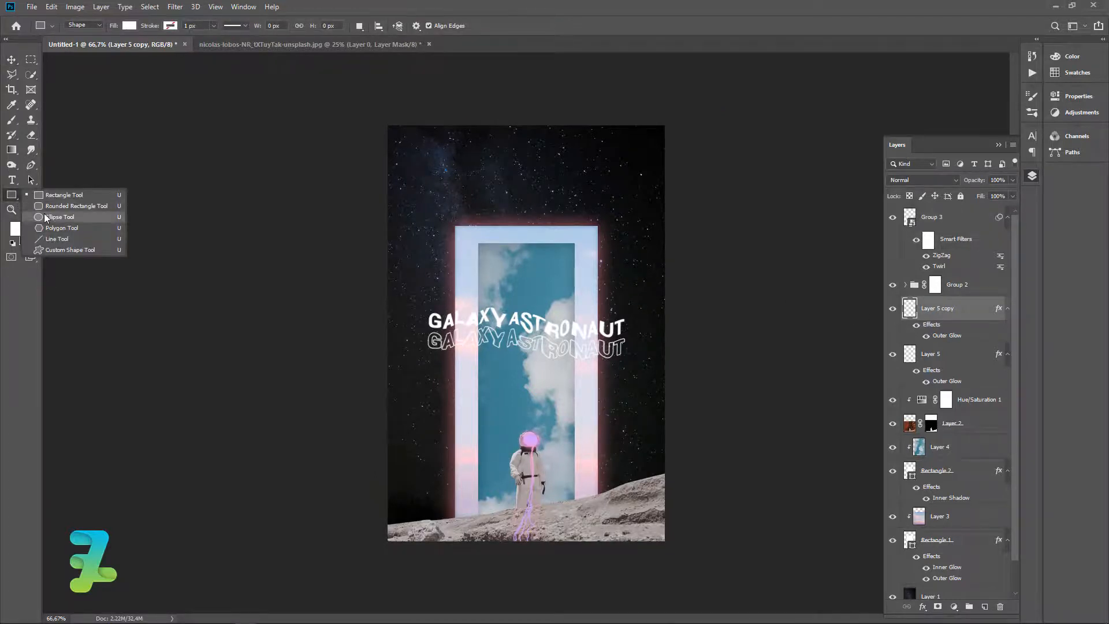
left_click(46, 218)
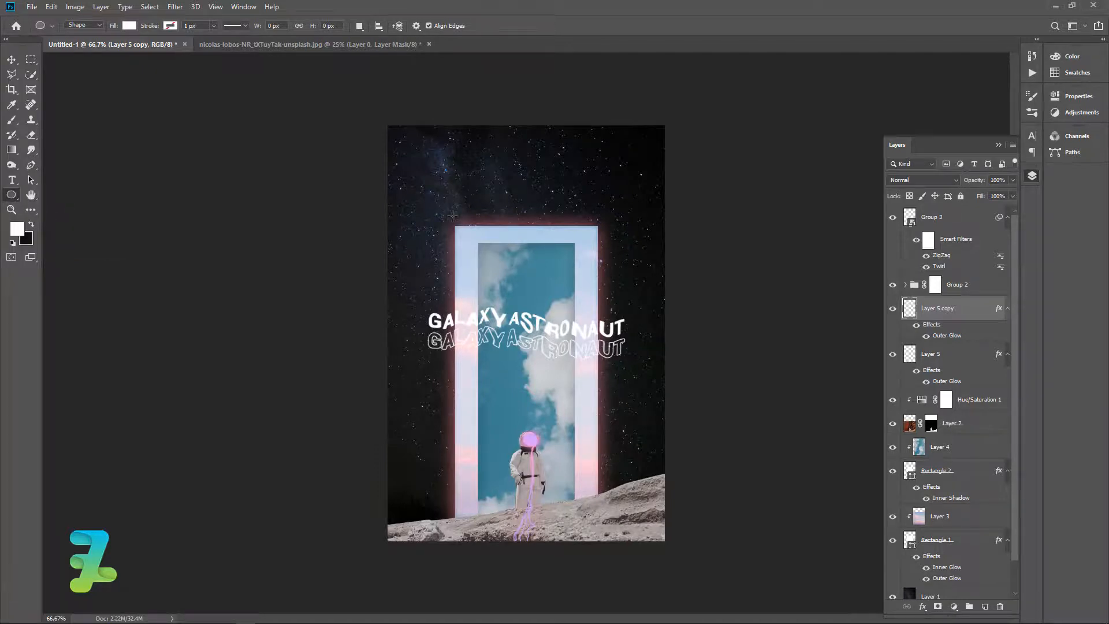
left_click_drag(443, 208, 479, 244)
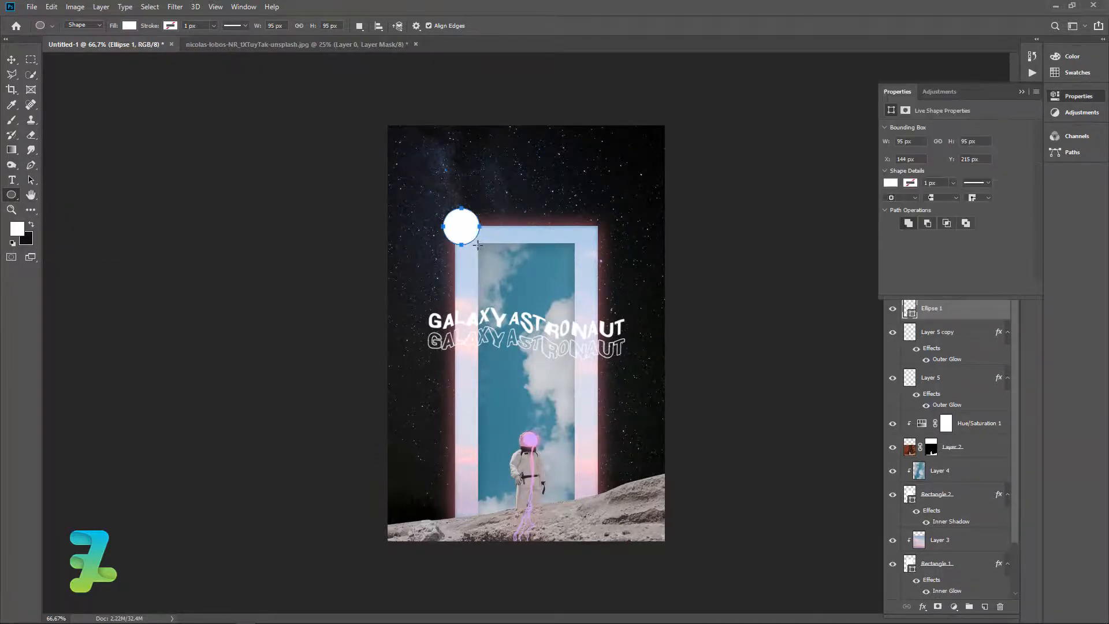
Step: Give the circle a linear gradient fill and set its first colour stop to lilac cea3fd sampled from the astronaut's helmet
left_click(891, 183)
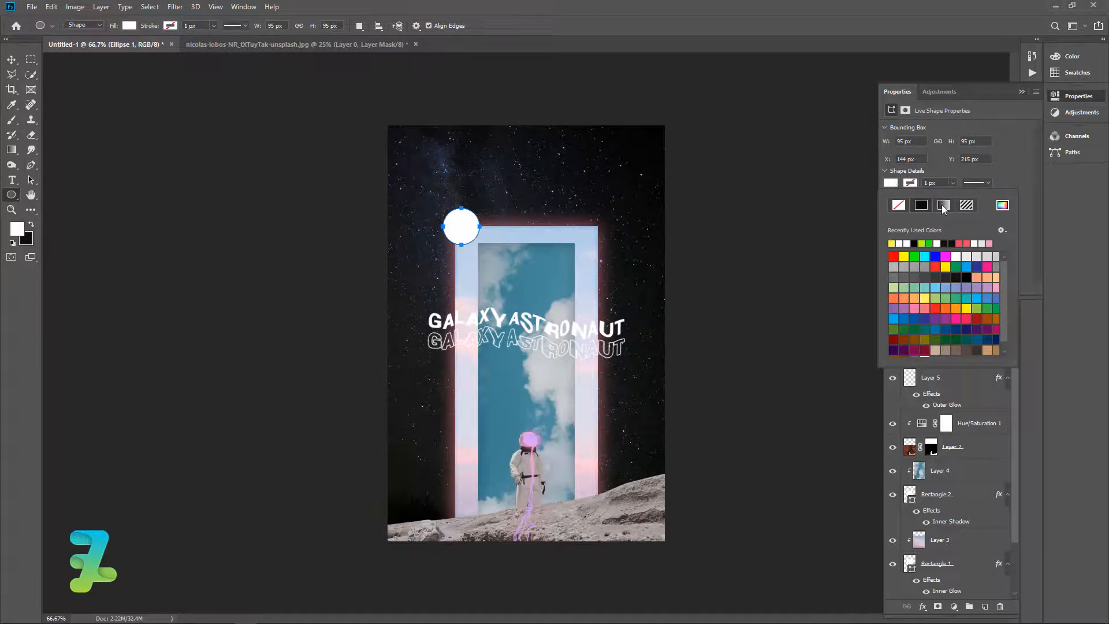
left_click(942, 205)
scroll(925, 260, "down", 5)
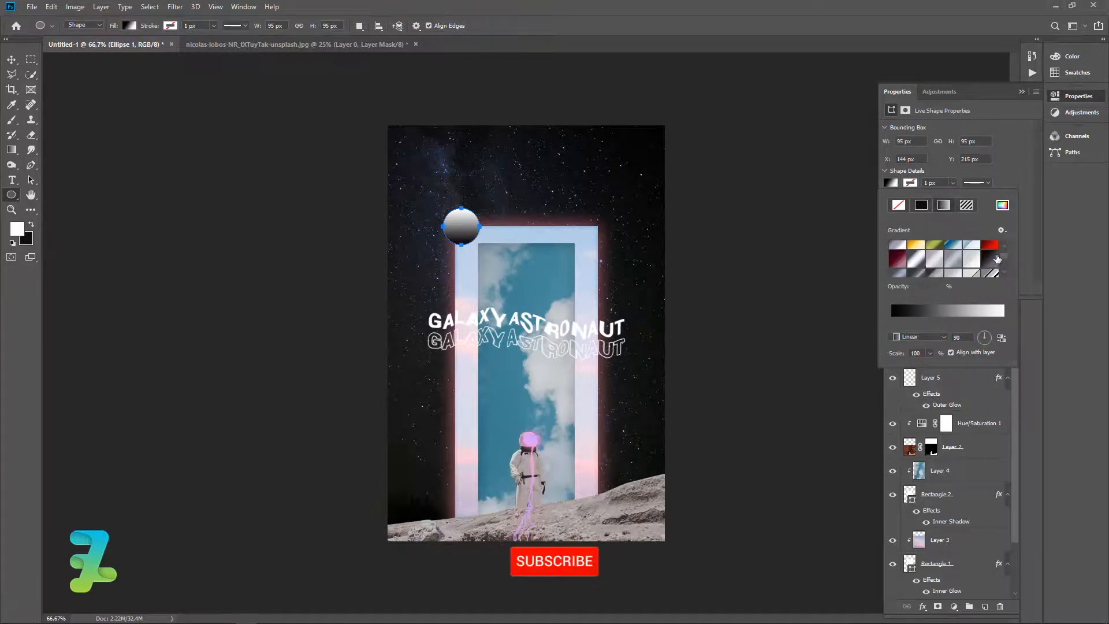
scroll(925, 260, "up", 5)
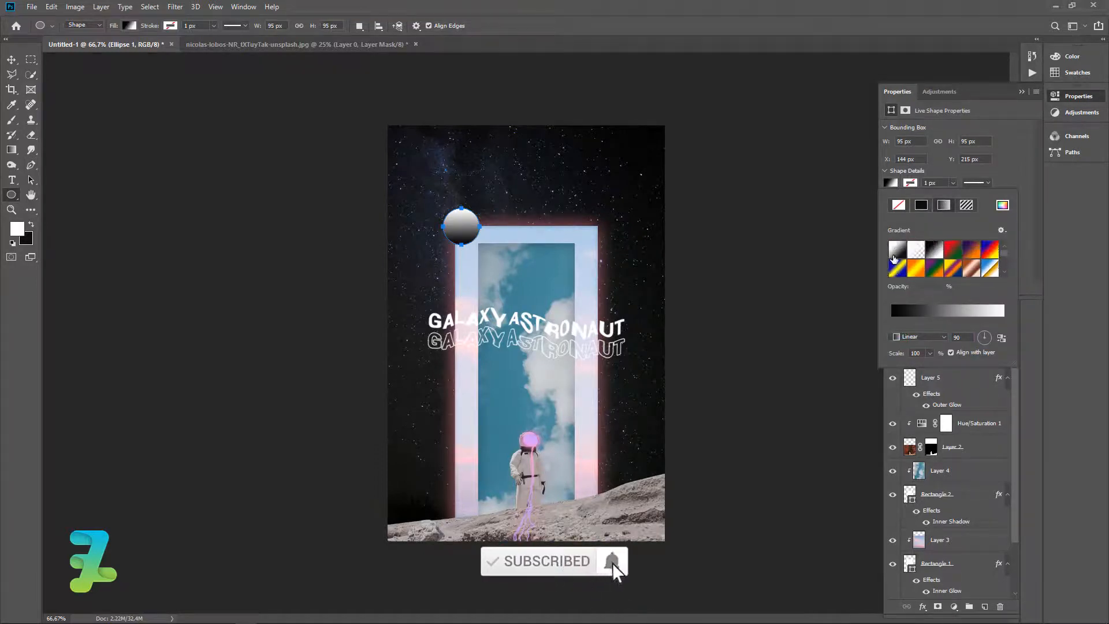
left_click(897, 250)
double_click(892, 324)
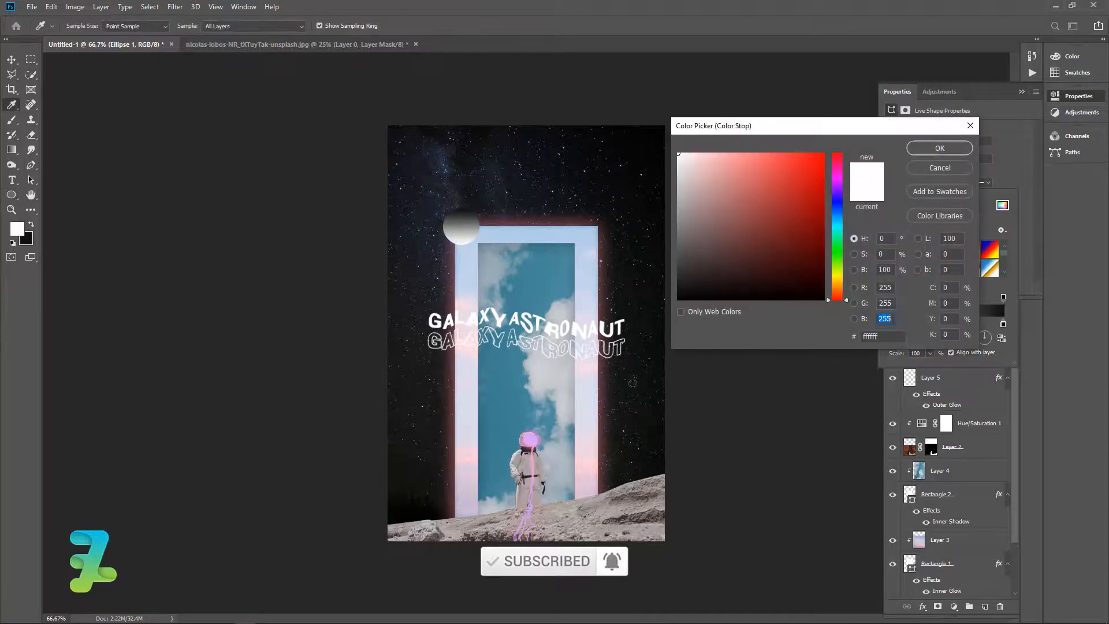
left_click(528, 436)
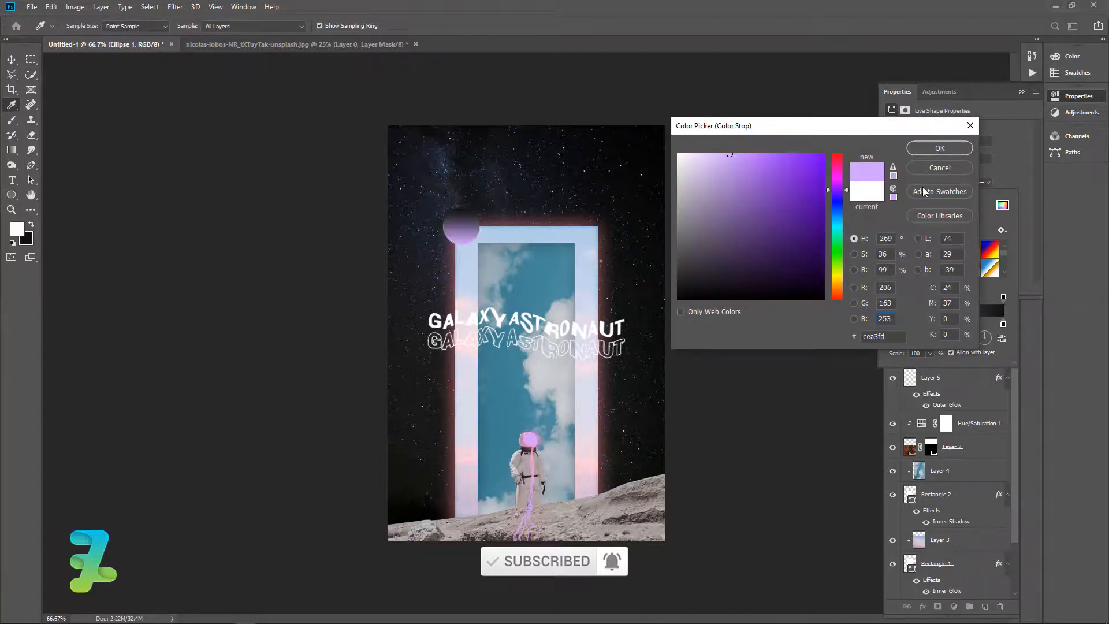
left_click(939, 148)
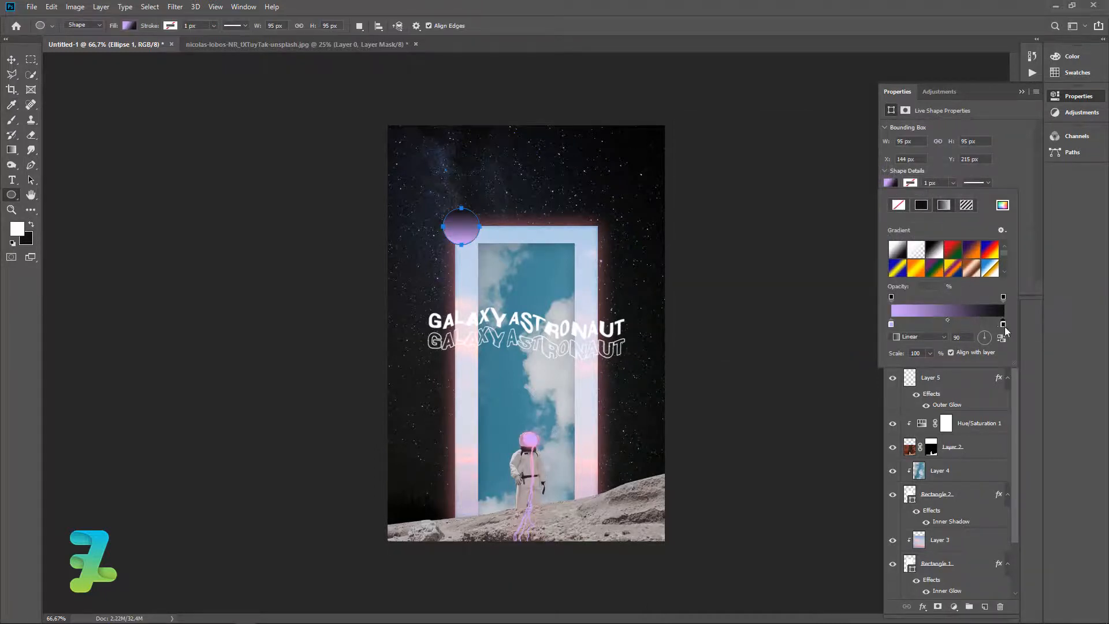
Step: Set the gradient's black end stop to pink e69fe9 sampled from the helmet
double_click(1003, 325)
left_click(530, 443)
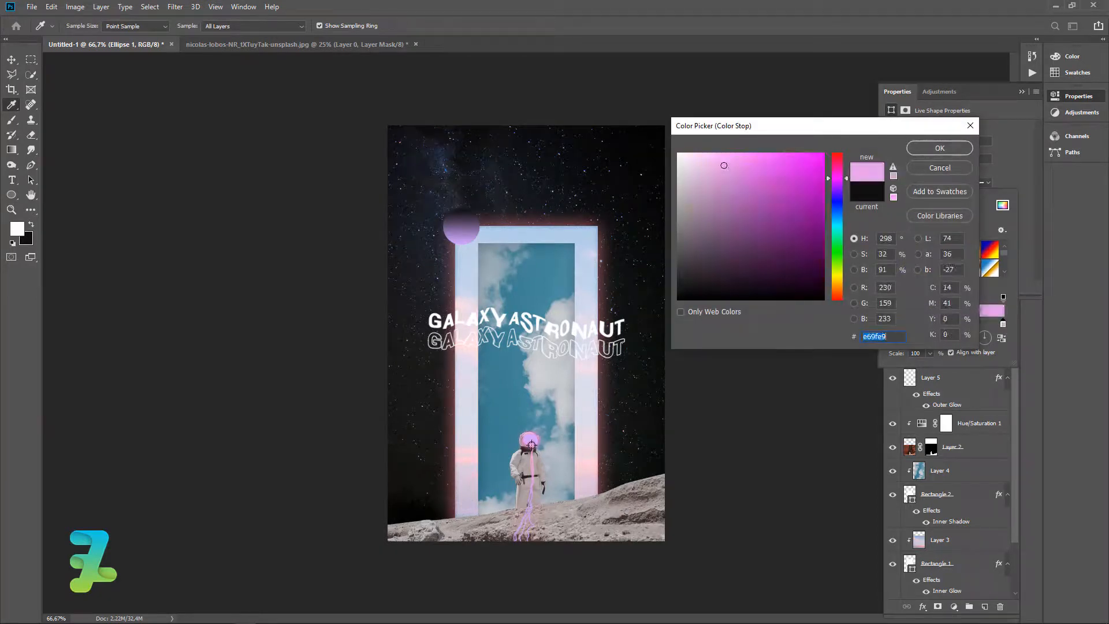
left_click(940, 148)
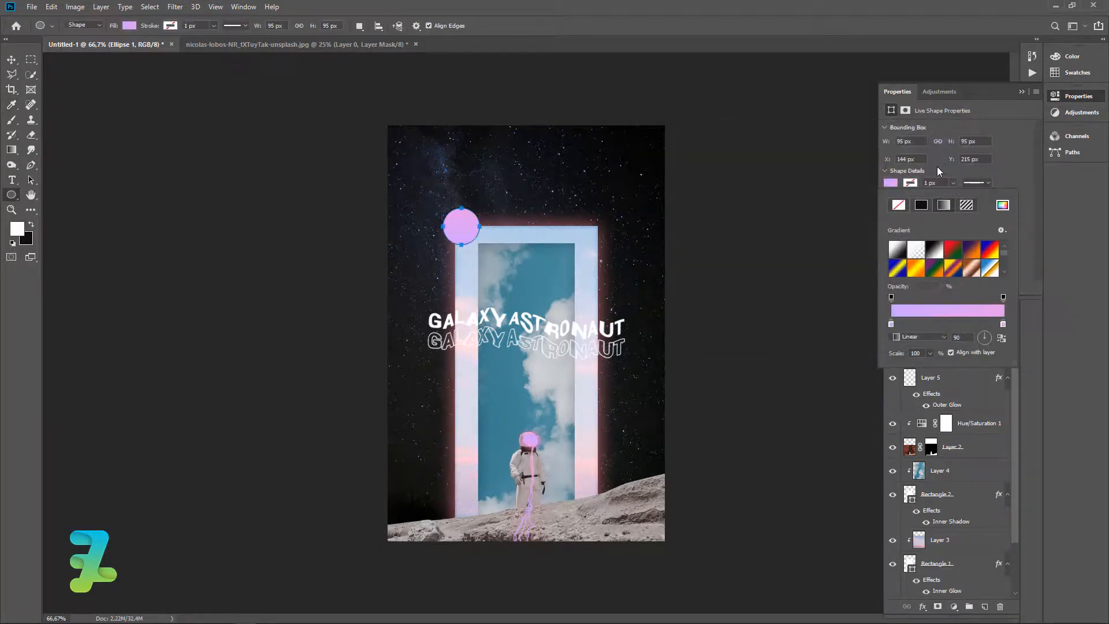
left_click(1021, 91)
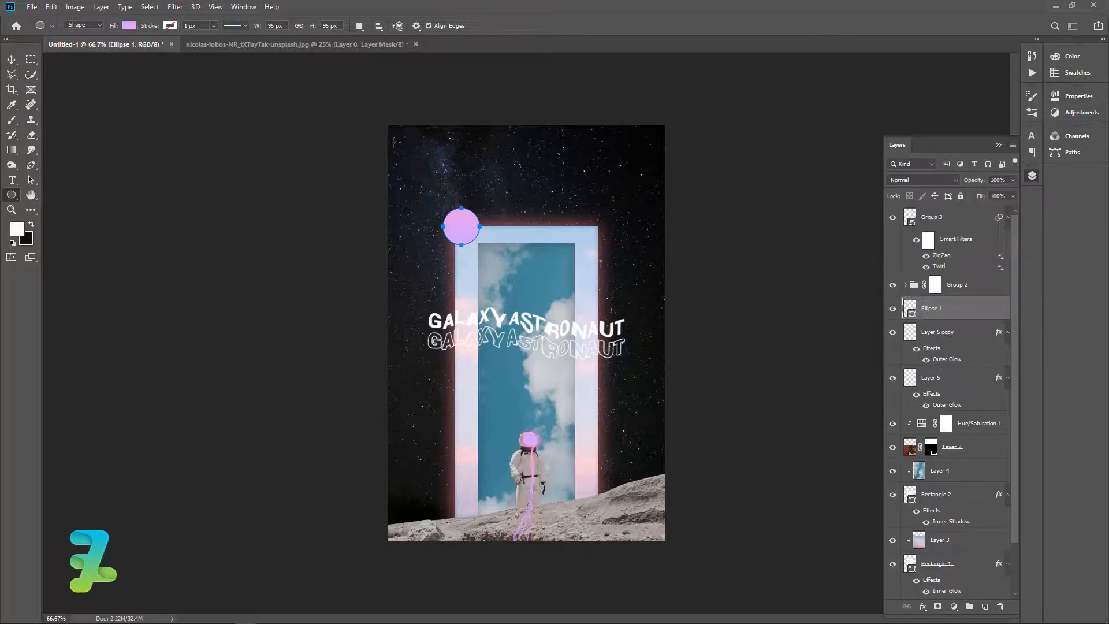
Step: Add a drop shadow to the circle with Normal blend mode, angle -37°, distance 0 px, spread about 6% and size 29 px
left_click(11, 59)
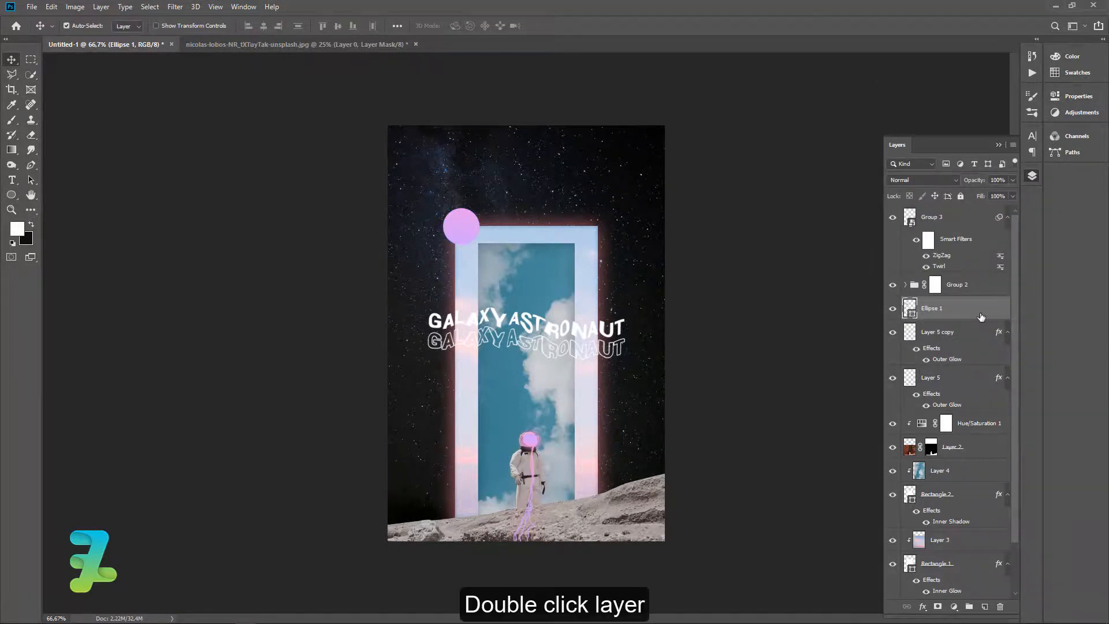
double_click(972, 315)
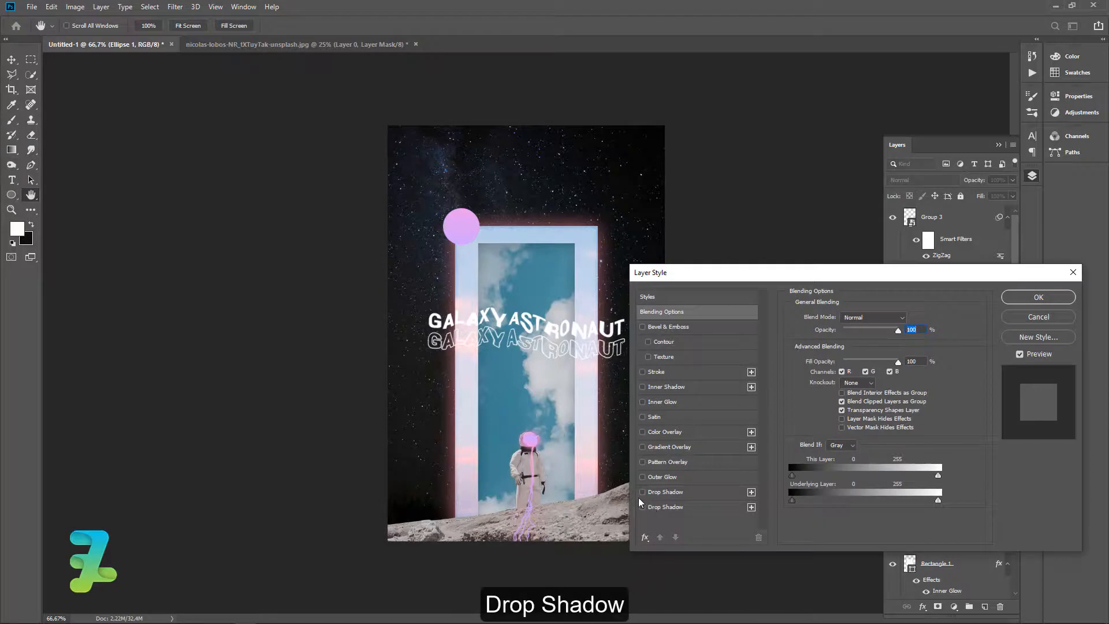
left_click(649, 496)
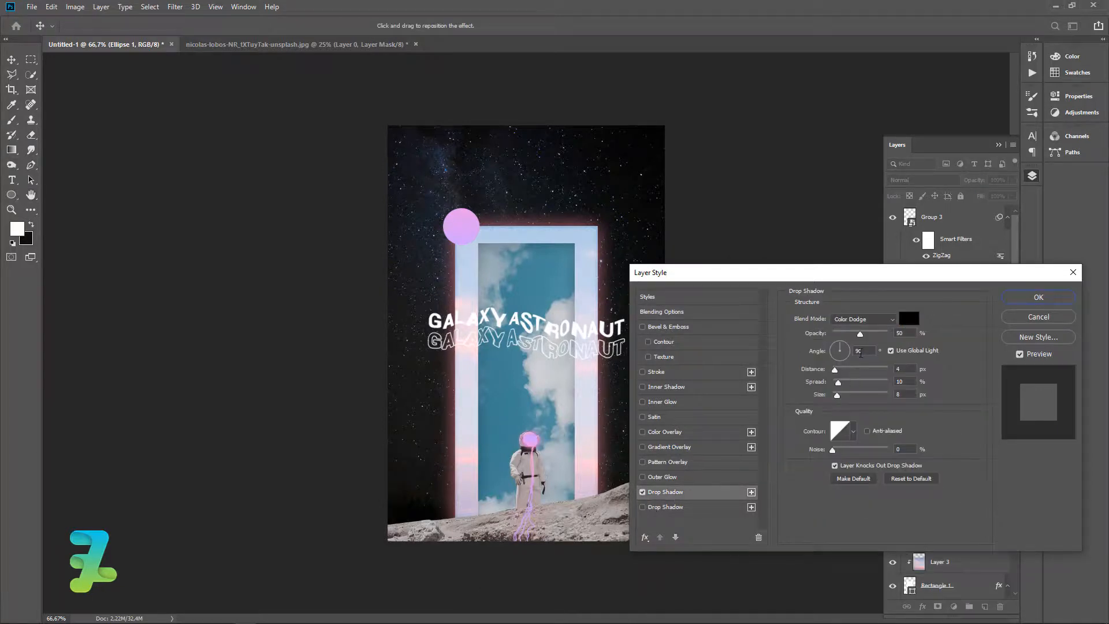
left_click_drag(840, 393, 847, 399)
left_click(864, 320)
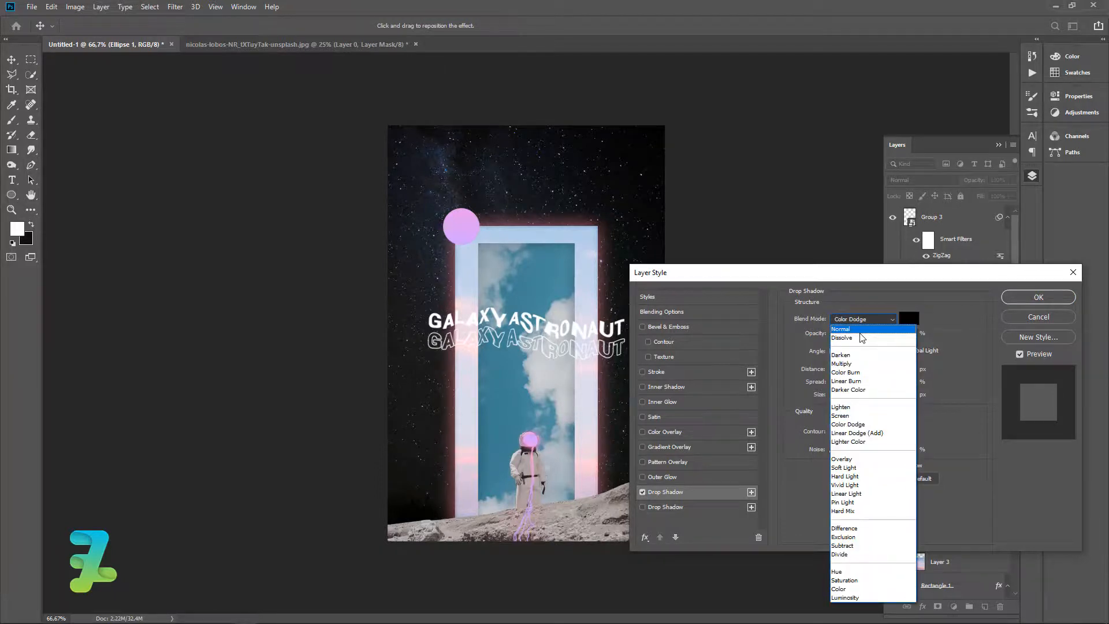
left_click(860, 332)
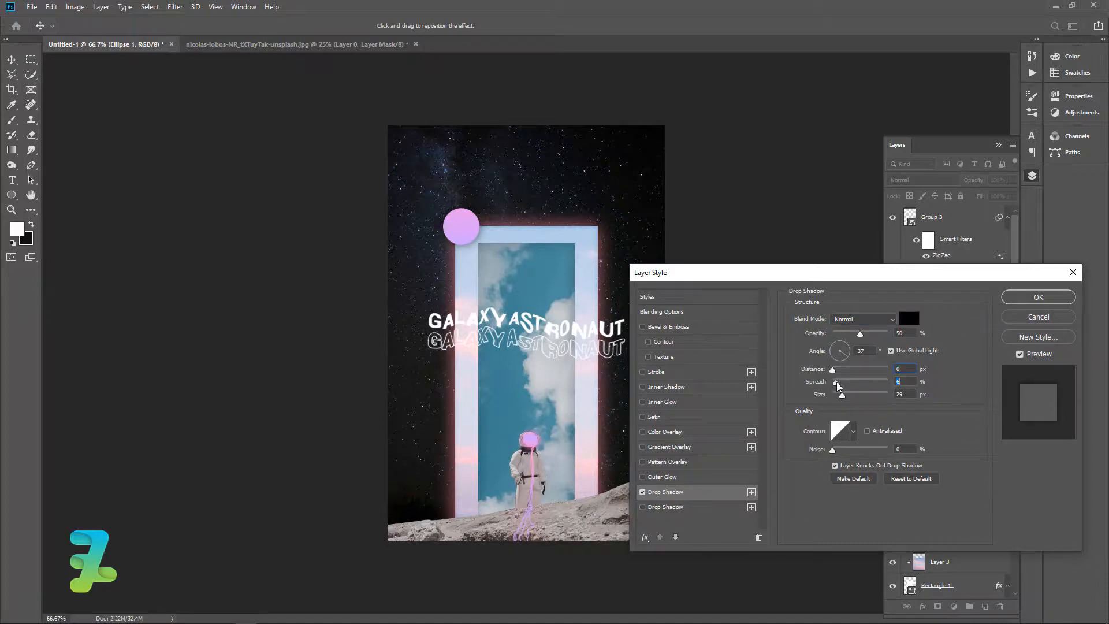
left_click(1012, 299)
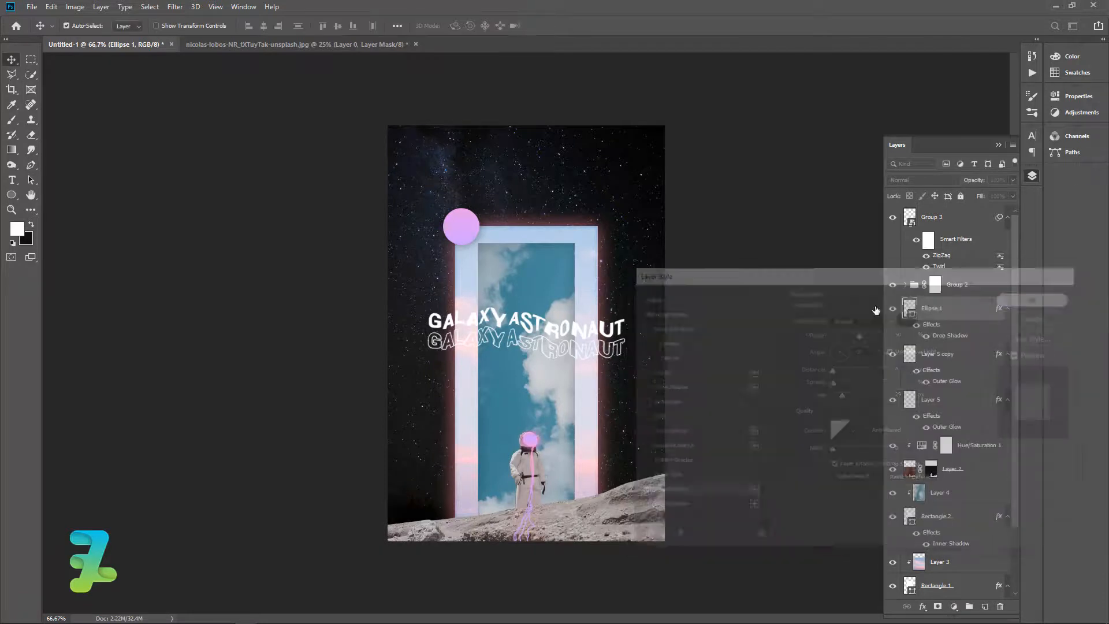
Step: Duplicate the circle, place the copy on the doorway's right side below the title and scale it to about 59%
key("ctrl+j")
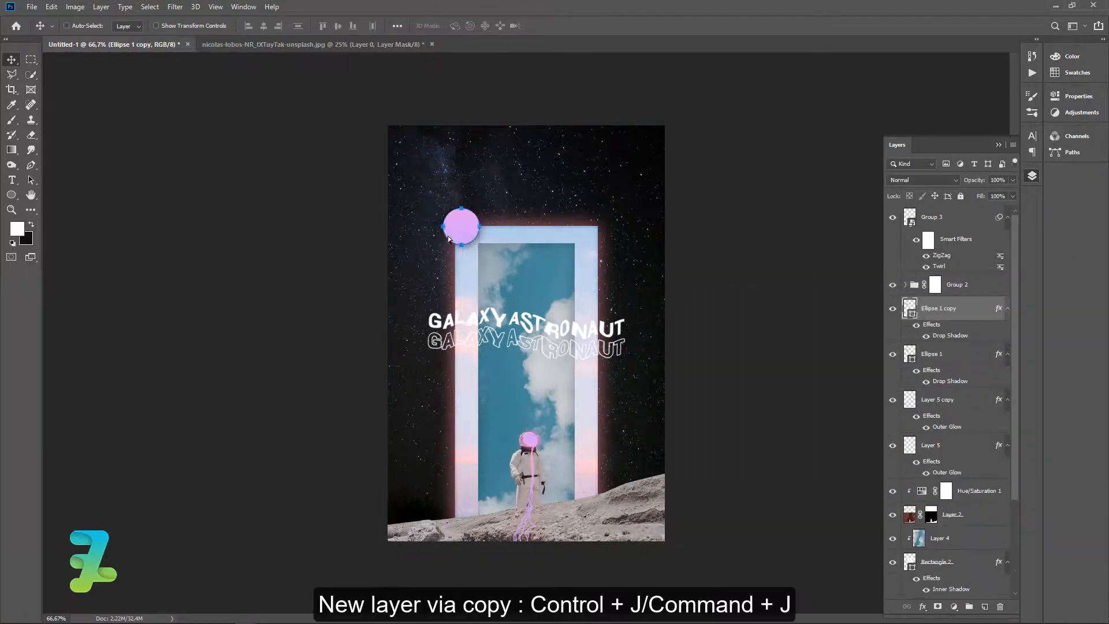
left_click_drag(459, 231, 584, 411)
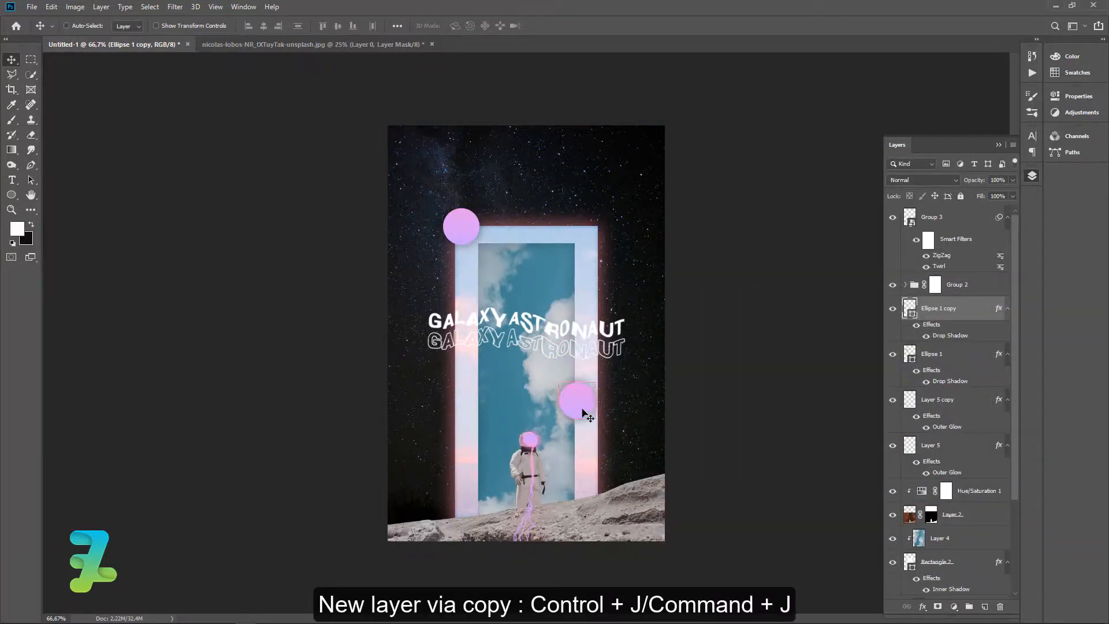
key("ctrl+t")
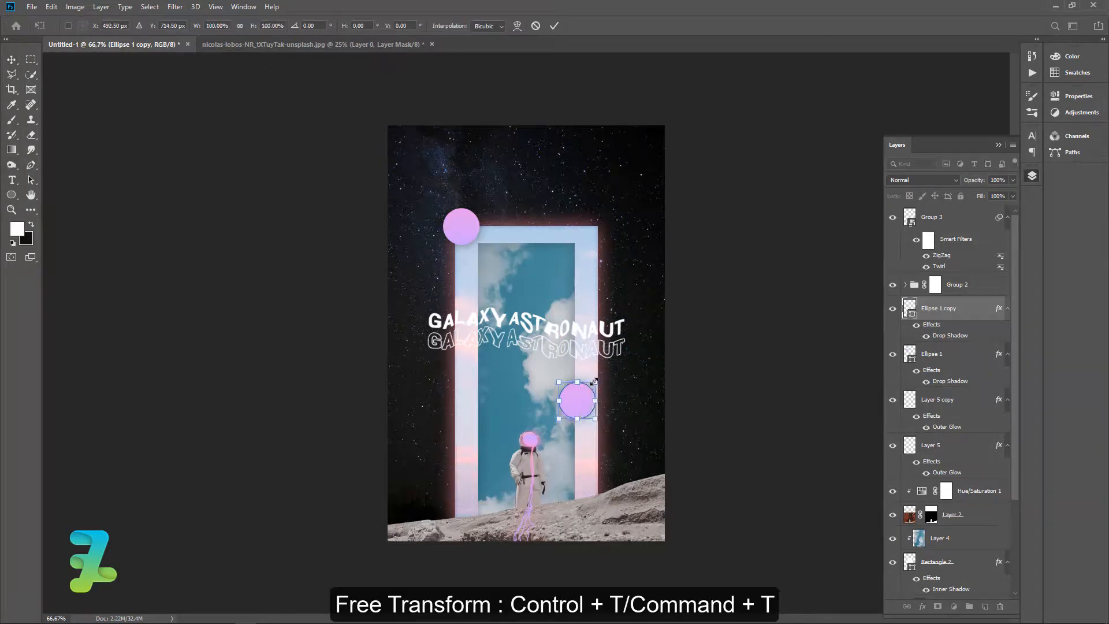
left_click_drag(596, 418, 588, 411)
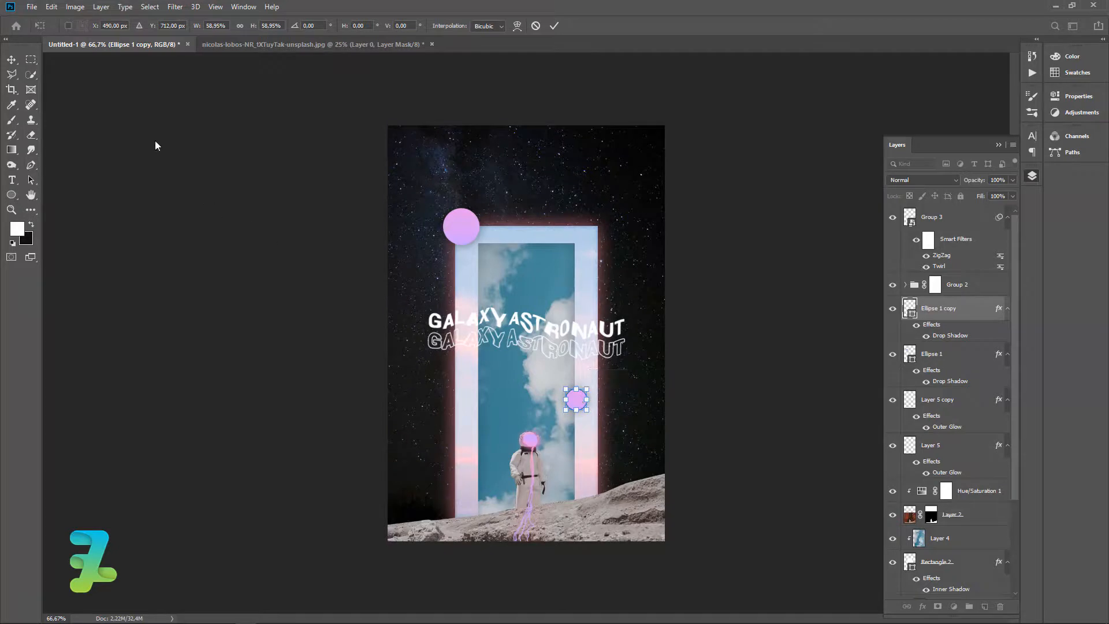
left_click(11, 59)
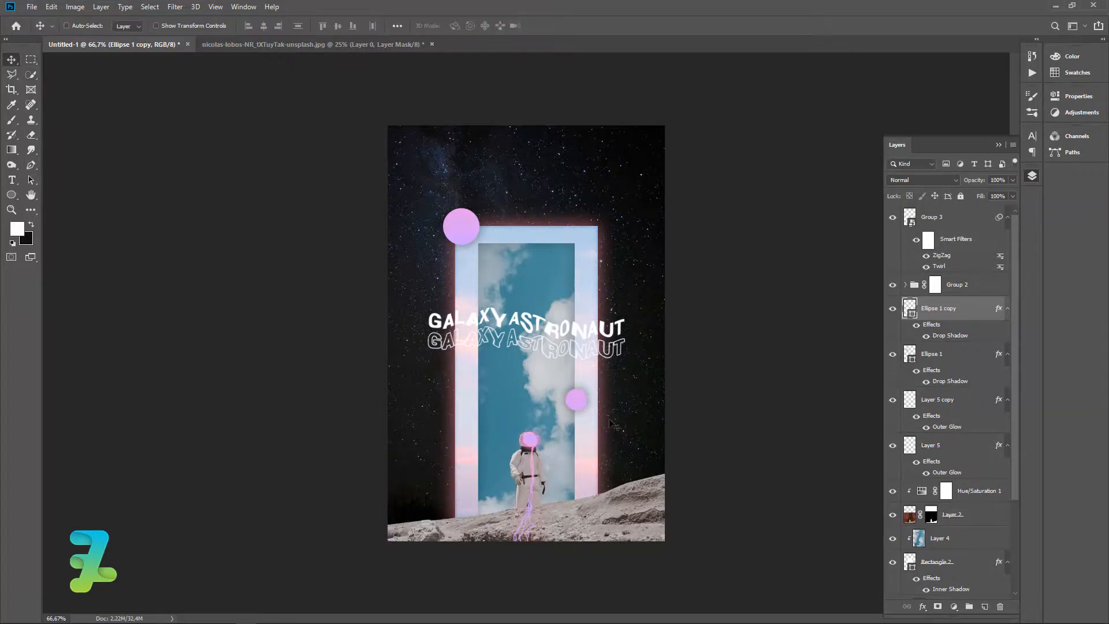
Step: Duplicate the small circle and place the copy near the doorway's lower-left corner
key("ctrl")
key("ctrl+j")
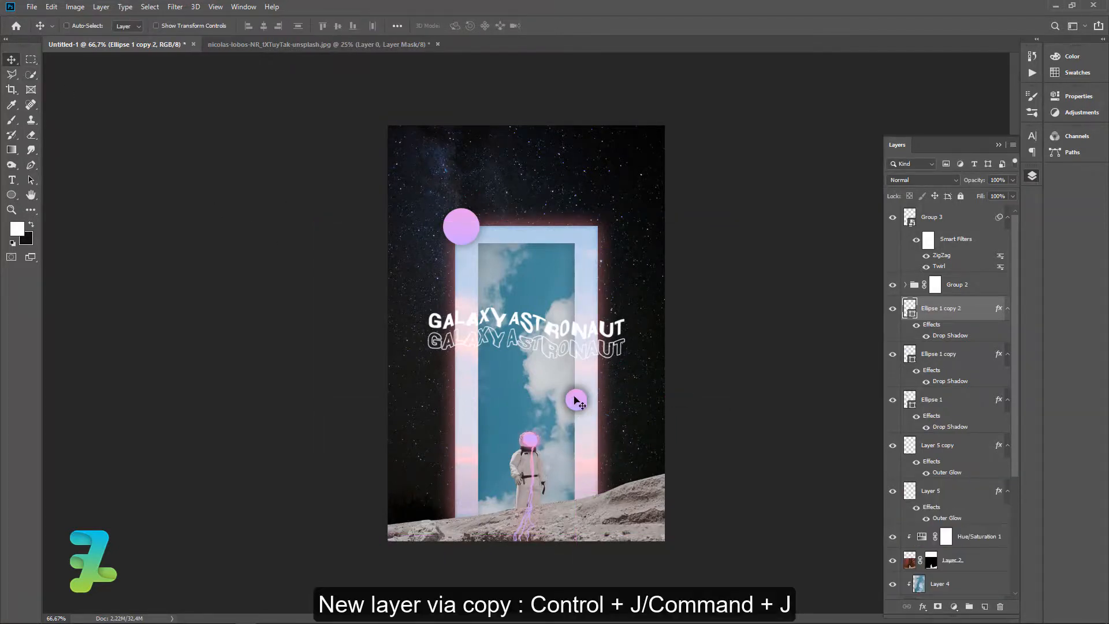
left_click_drag(568, 402, 455, 494)
Step: Enlarge the circle on the doorway's right side to about 130%
left_click(571, 405, "ctrl")
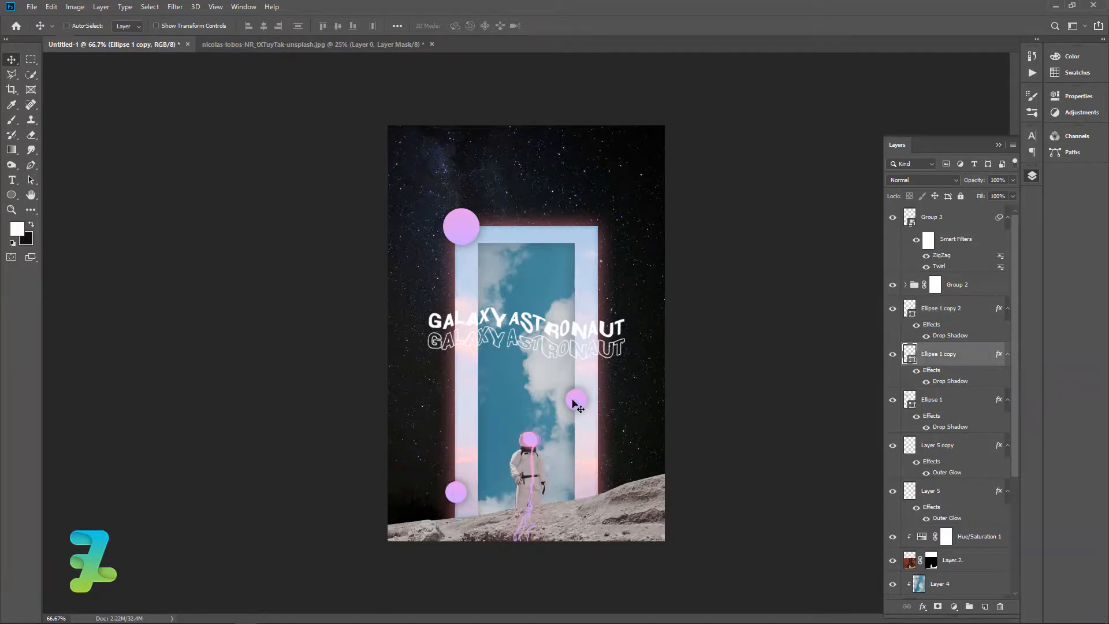
left_click_drag(572, 404, 594, 409)
key("ctrl+t")
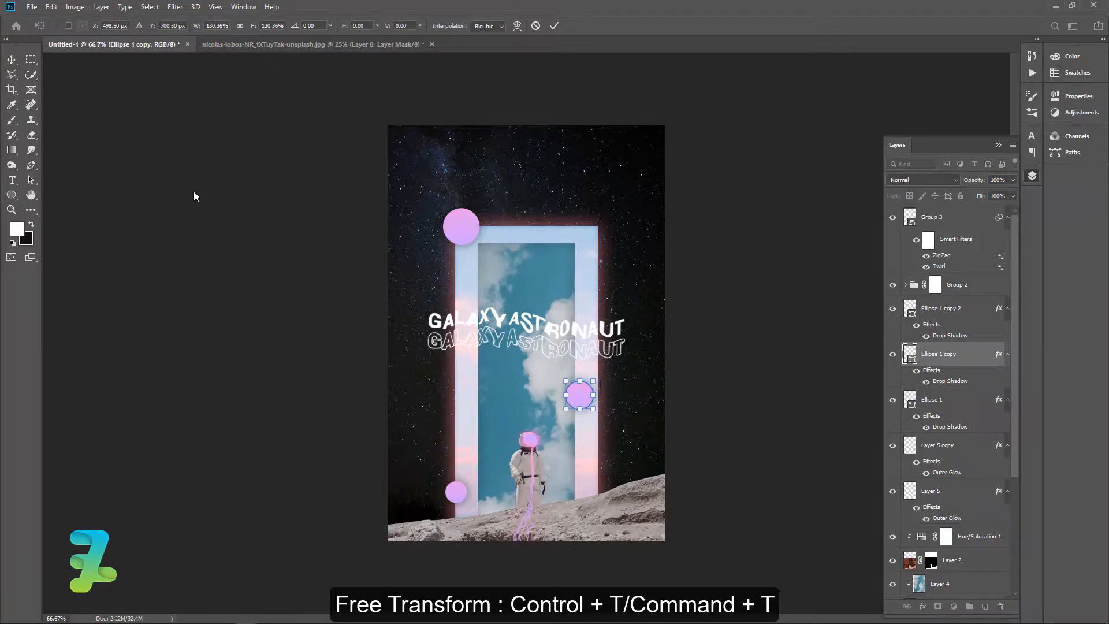
left_click(12, 59)
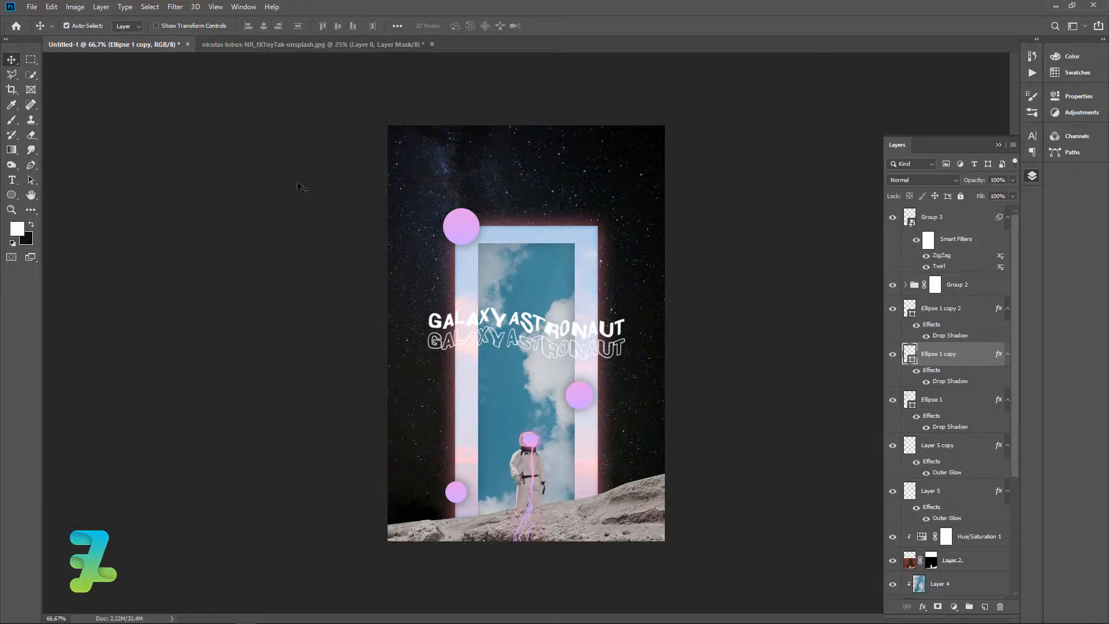
Step: Add the text "GALAXY ASTRONAUT" on two lines near the canvas's upper-left corner
left_click(11, 182)
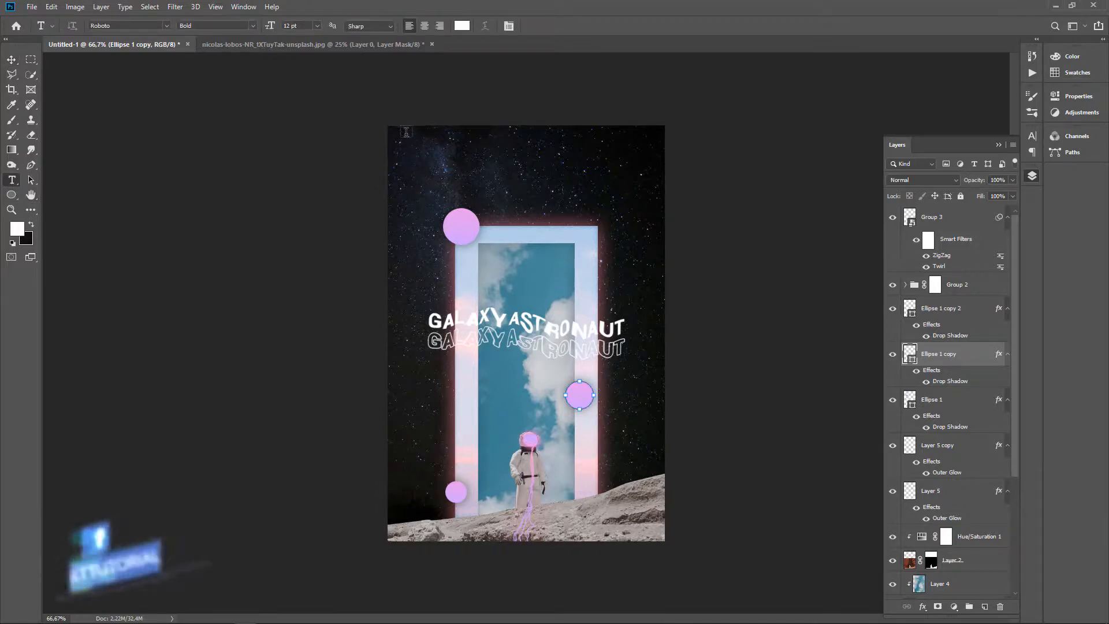
left_click(411, 151)
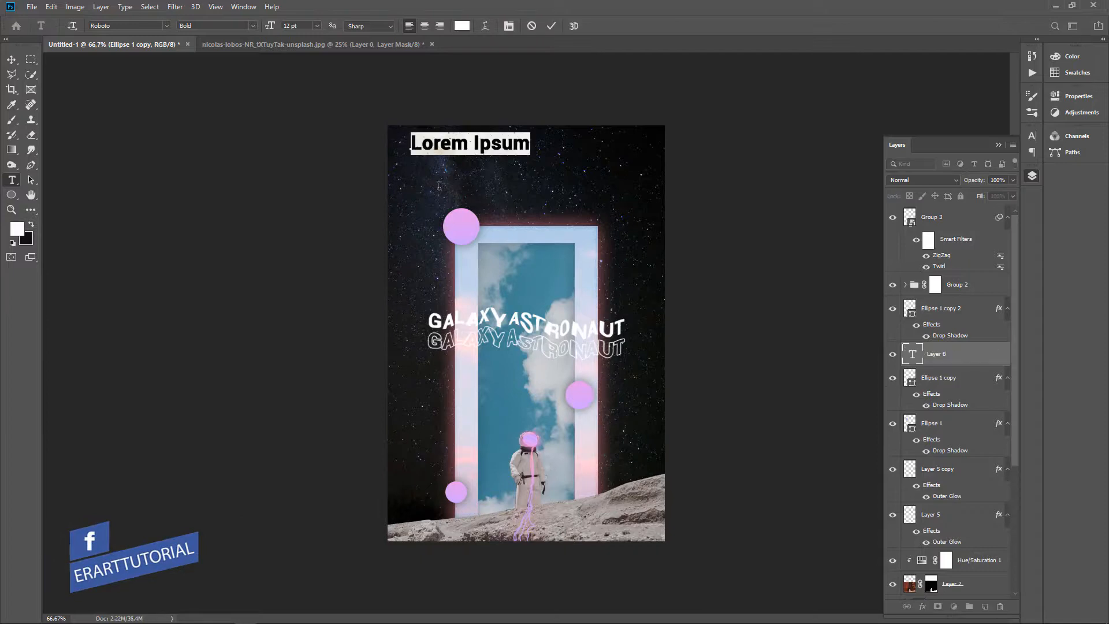
type("GALAXY A")
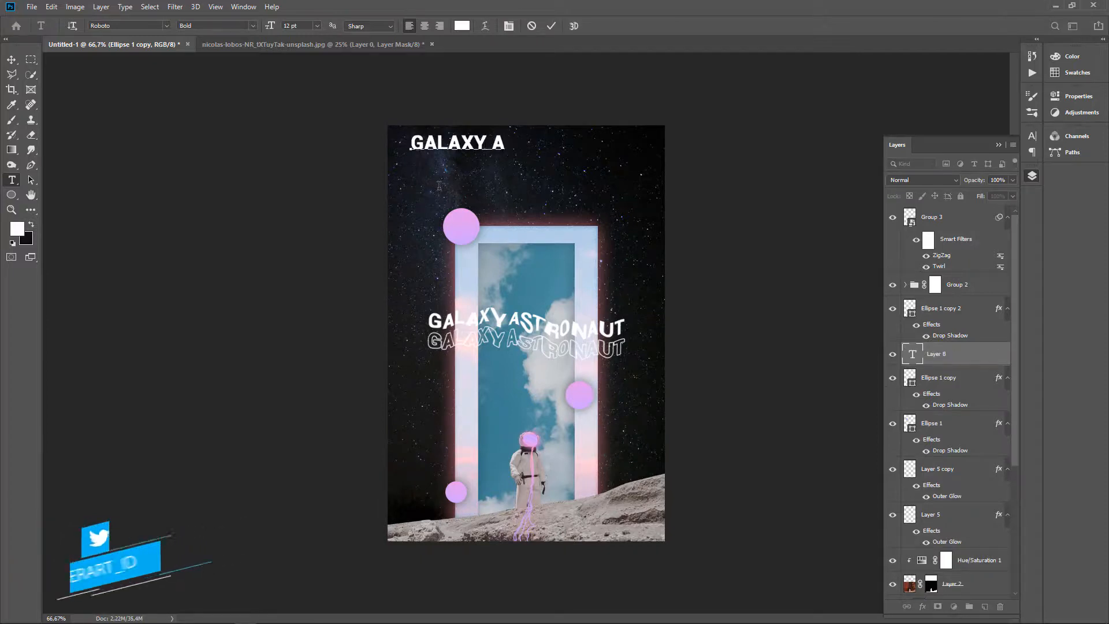
type("STRO")
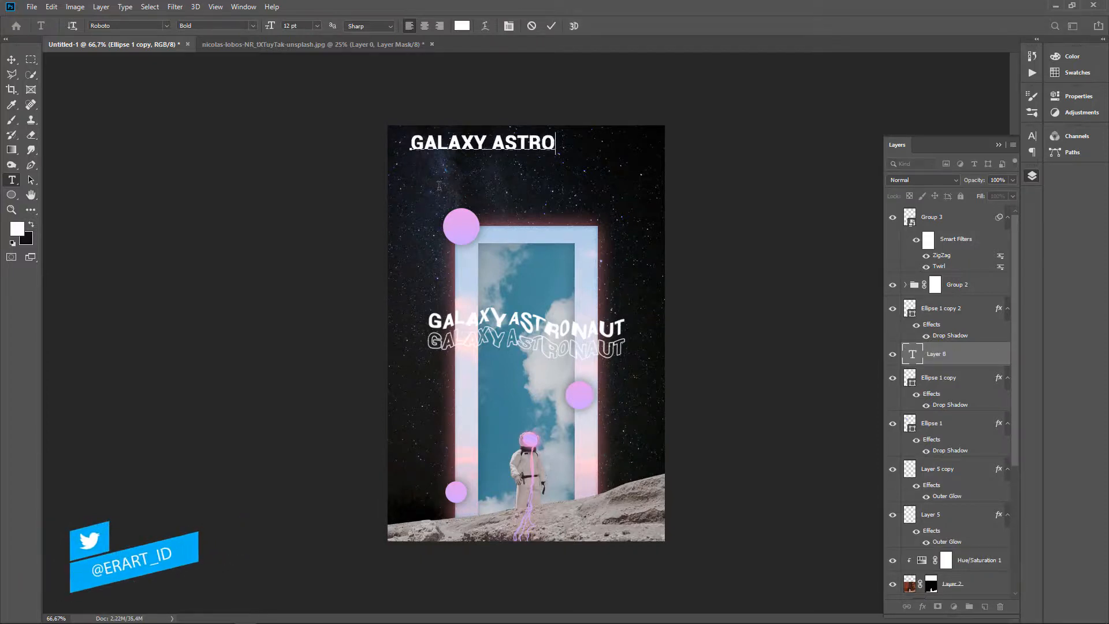
key("BackSpace")
key("BackSpace")
key("BackSpace")
key("BackSpace")
key("BackSpace")
key("BackSpace")
key("Return")
type("ASTRONAUT")
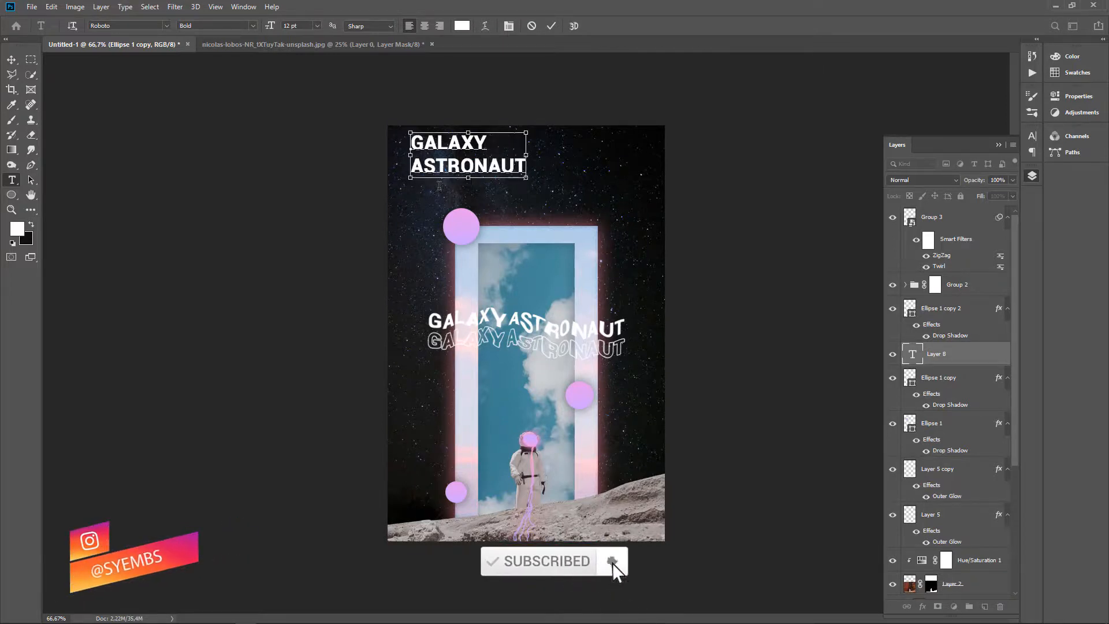
Step: Set the two-line text to 6 pt and move it into the canvas's upper-left corner
key("ctrl+a")
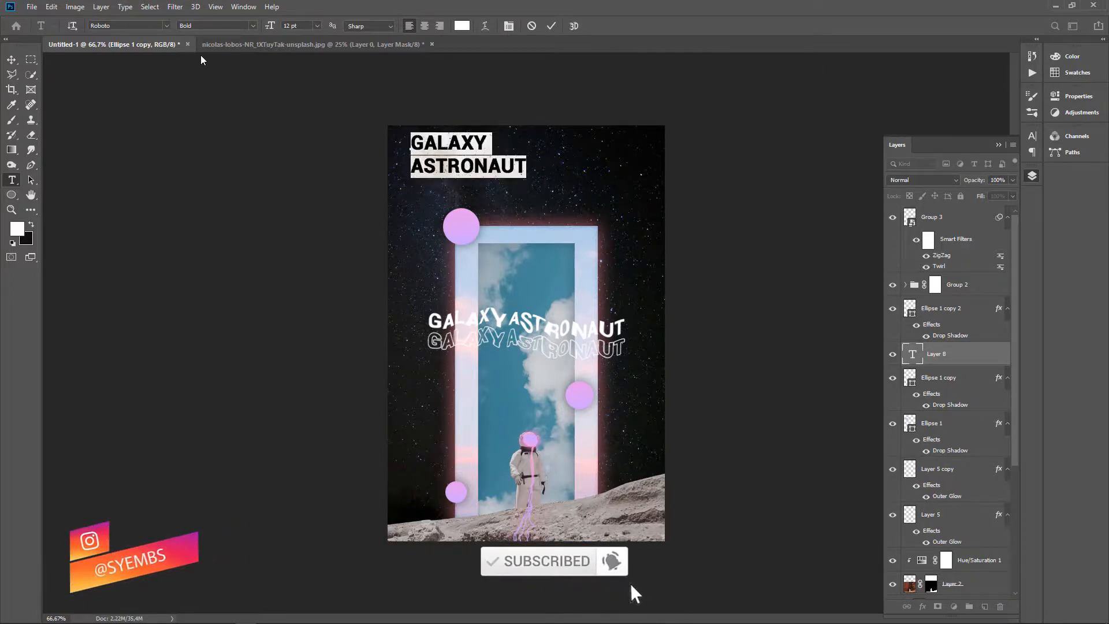
left_click(317, 26)
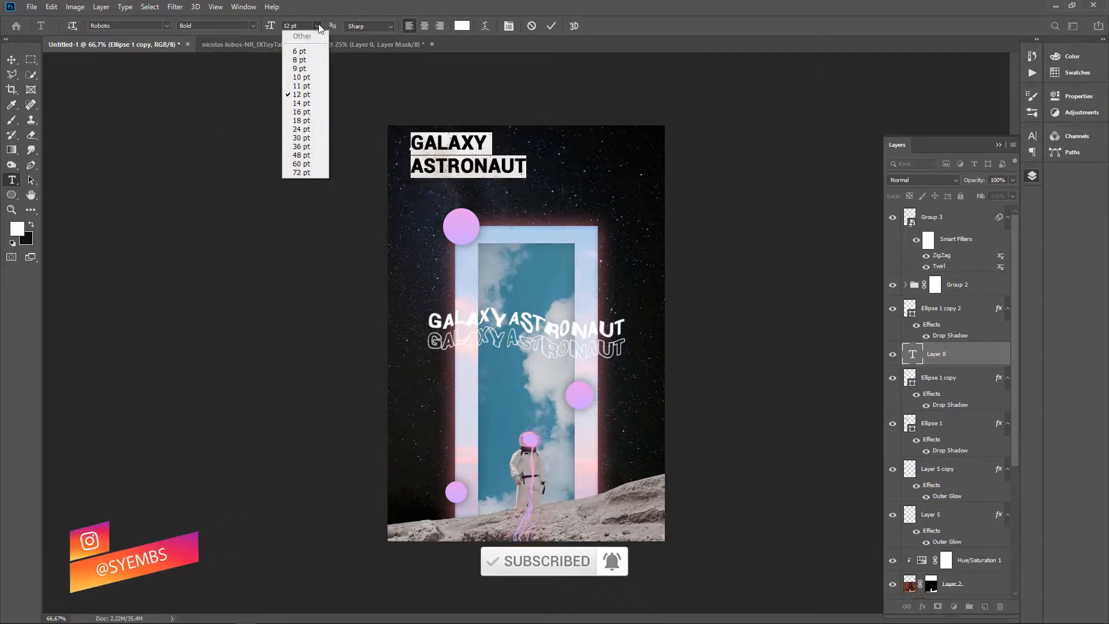
left_click(300, 51)
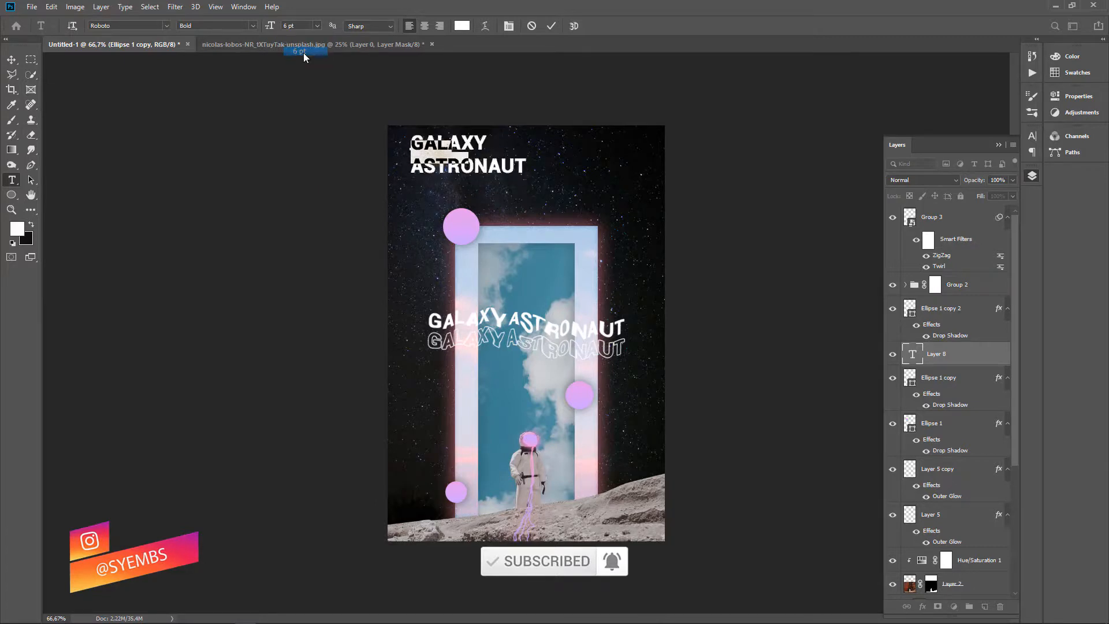
left_click(11, 58)
left_click_drag(444, 158, 435, 155)
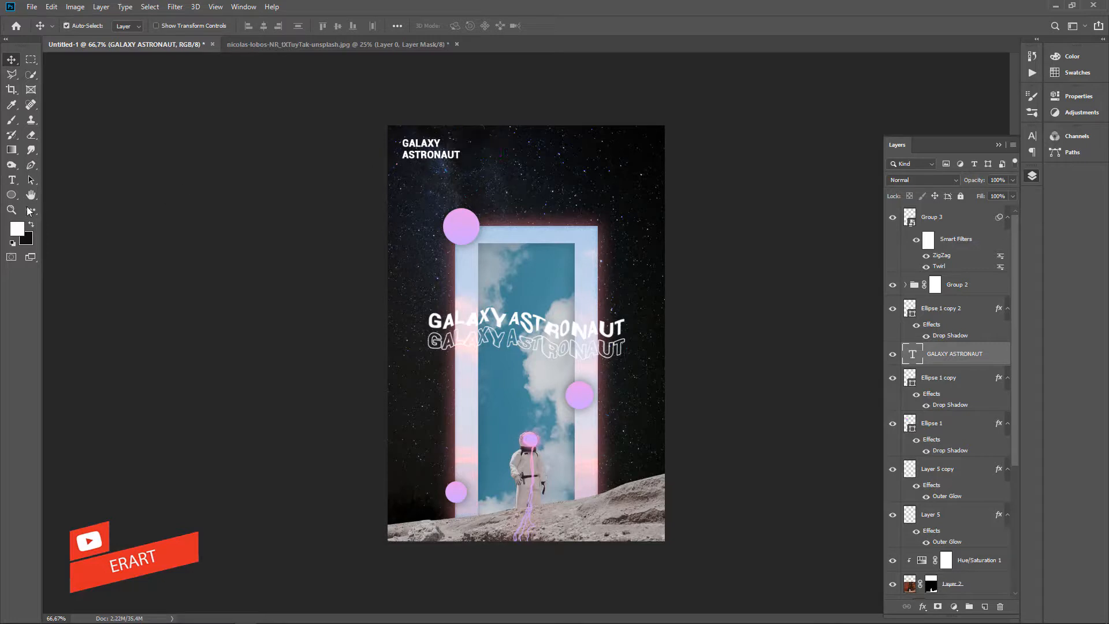
Step: Add the text "ER ART" and move it into the canvas's upper-right corner
left_click(11, 180)
left_click(540, 168)
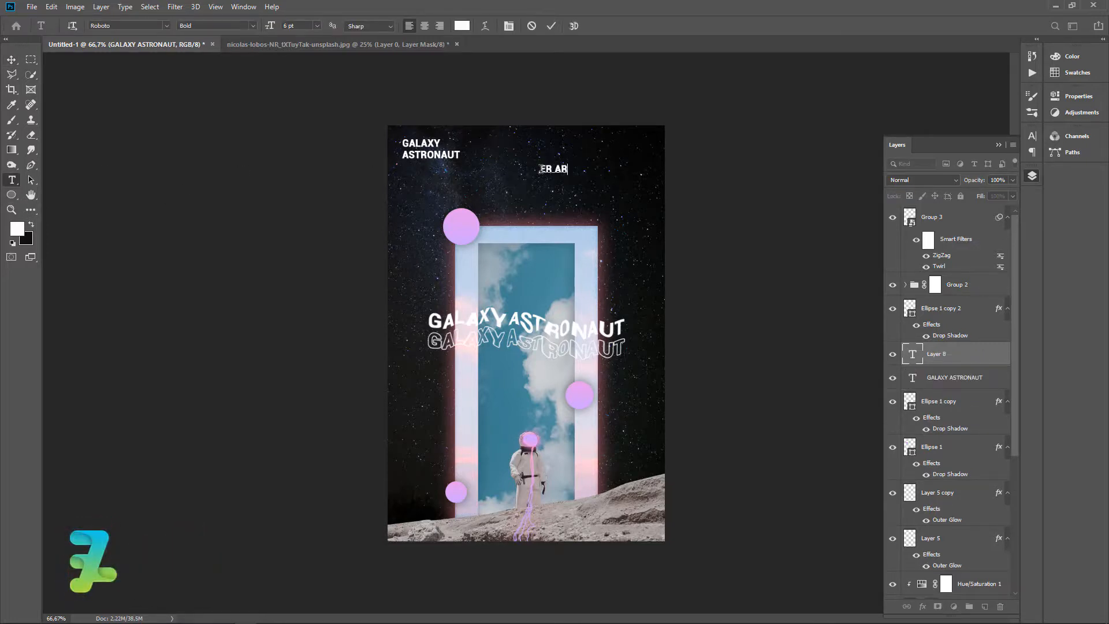
left_click(10, 59)
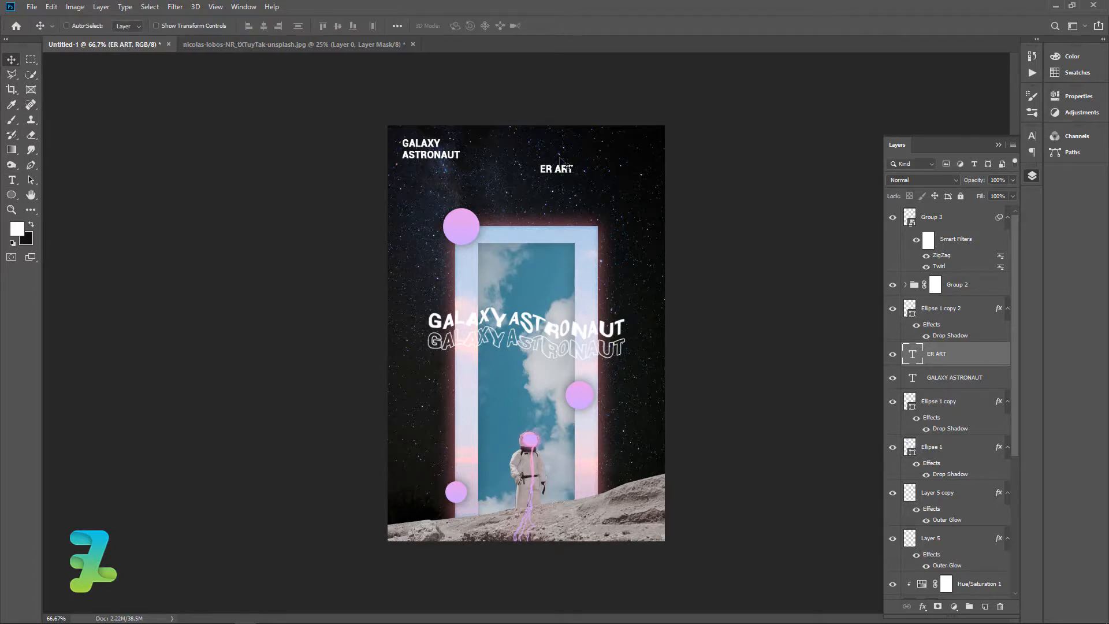
left_click_drag(556, 169, 643, 141)
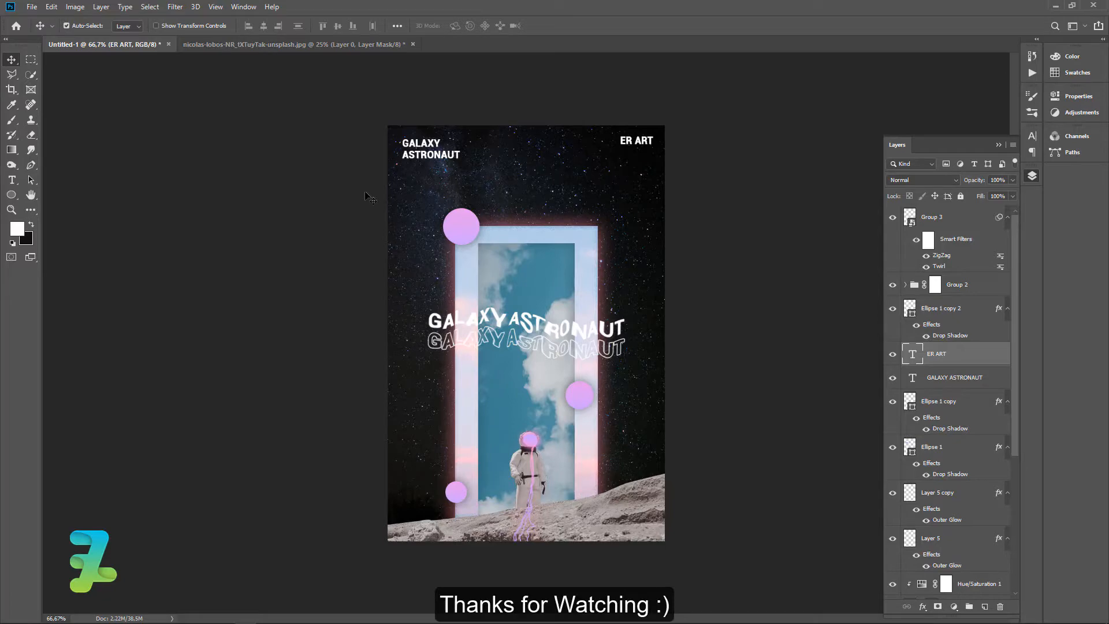